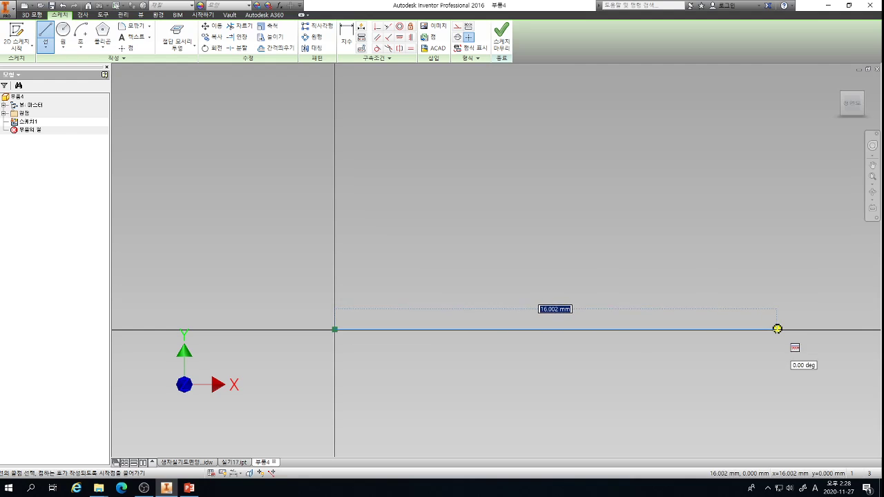
# Finish the horizontal line about 16 mm long from the origin and convert it to a centerline.
pyautogui.press('Escape')
pyautogui.click(660, 330)
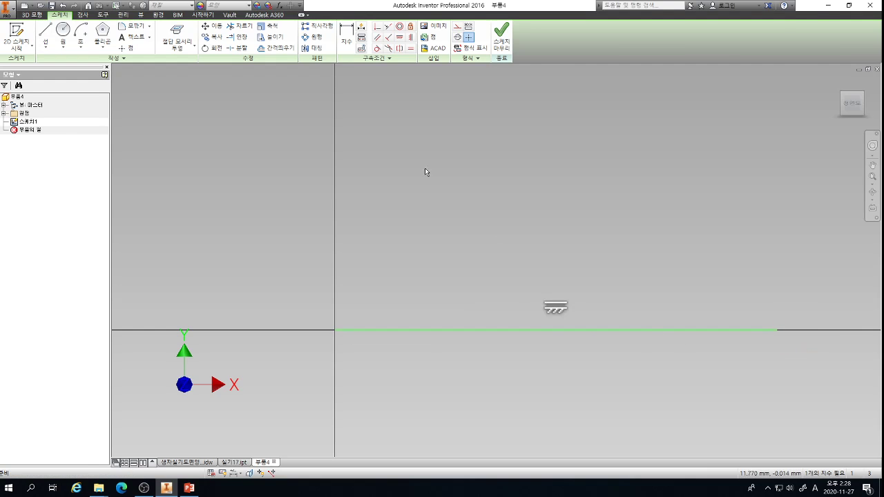
pyautogui.click(456, 37)
pyautogui.click(530, 367)
pyautogui.scroll(-3, 517, 370)
pyautogui.moveTo(330, 260); pyautogui.dragTo(339, 278, button='middle')
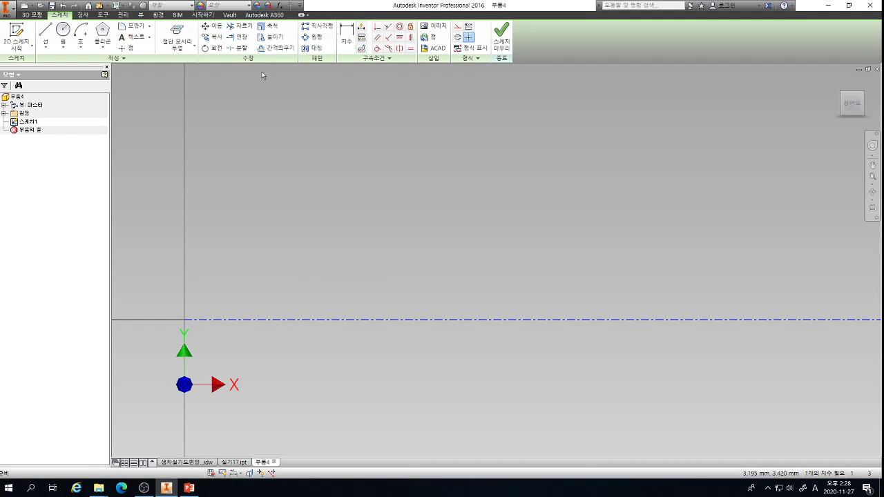
# Sketch an open stepped profile crossing the centerline, with a left side about 2.8 mm high and a lower right-hand section.
pyautogui.click(45, 33)
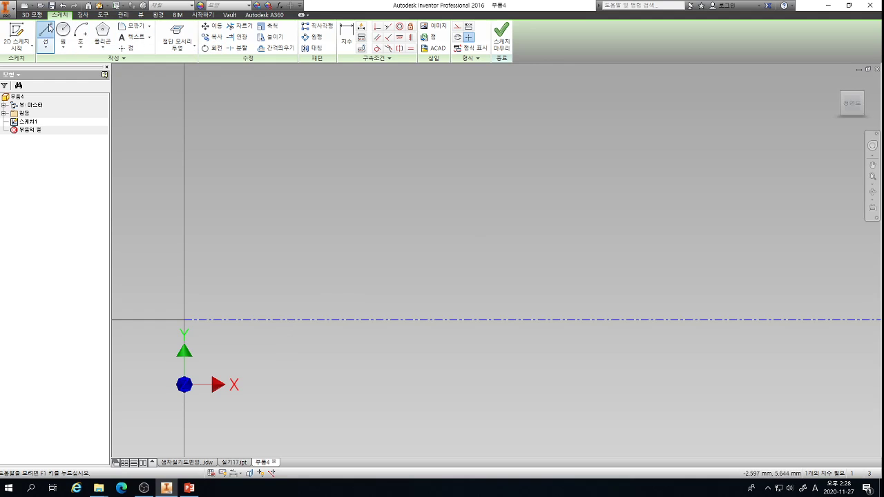
pyautogui.click(257, 347)
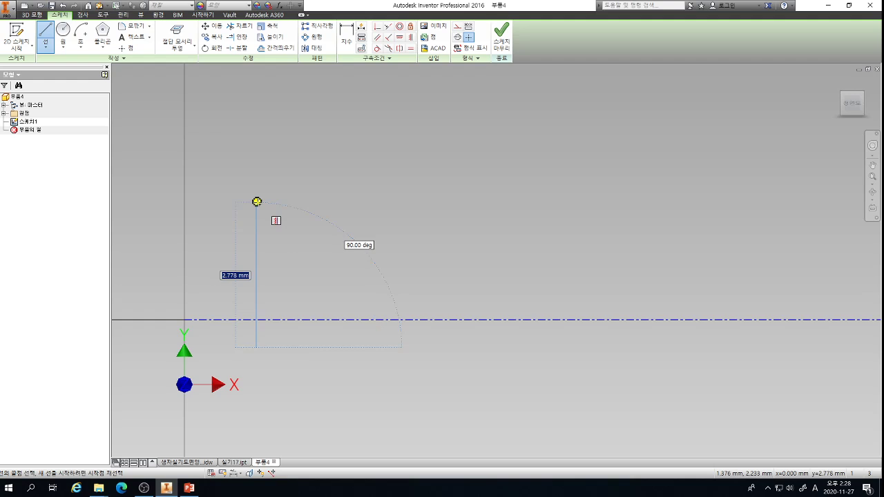
pyautogui.click(257, 201)
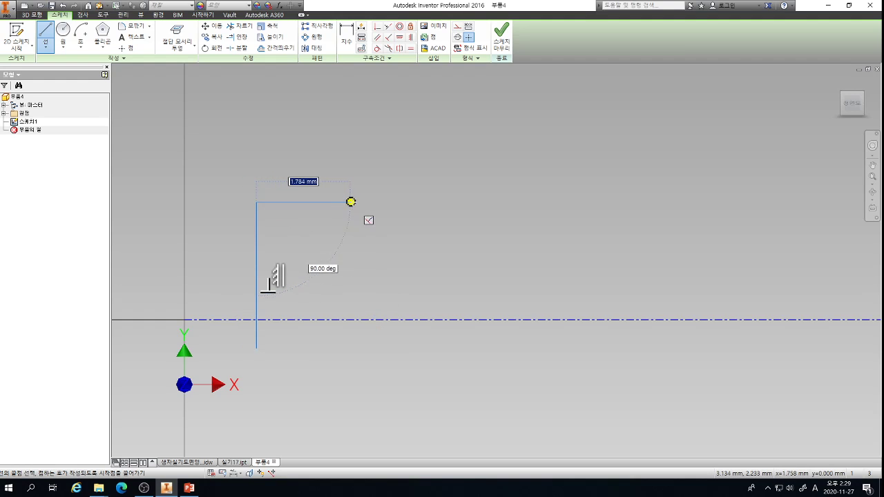
pyautogui.click(352, 201)
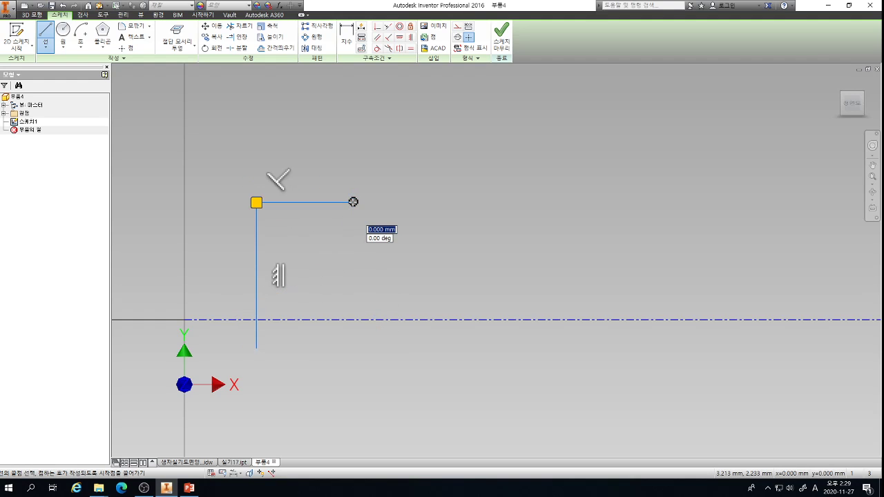
pyautogui.click(353, 221)
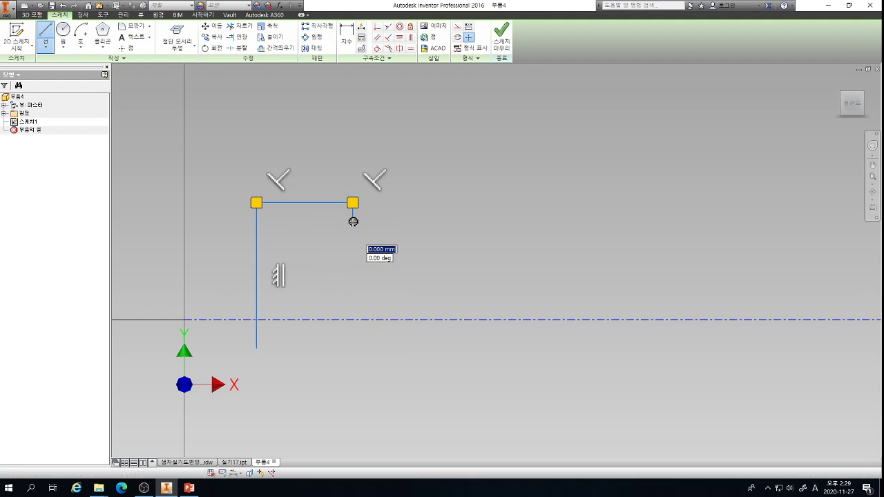
pyautogui.click(495, 221)
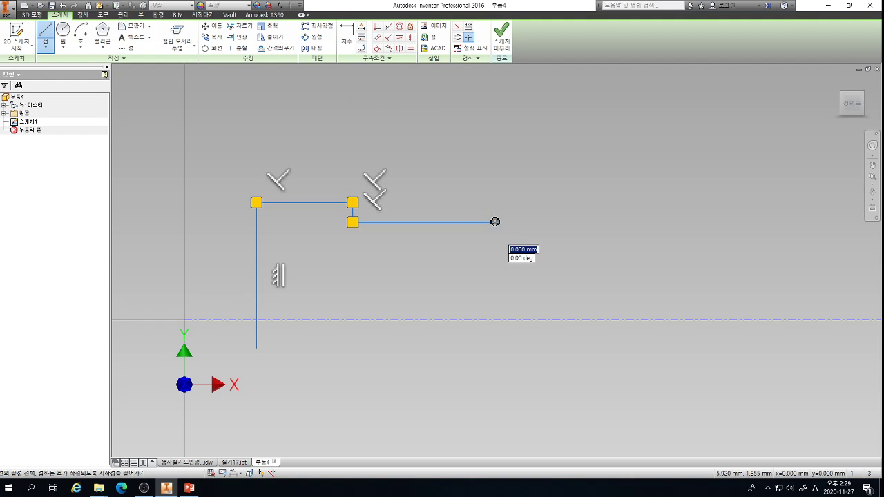
pyautogui.click(494, 347)
pyautogui.press('Escape')
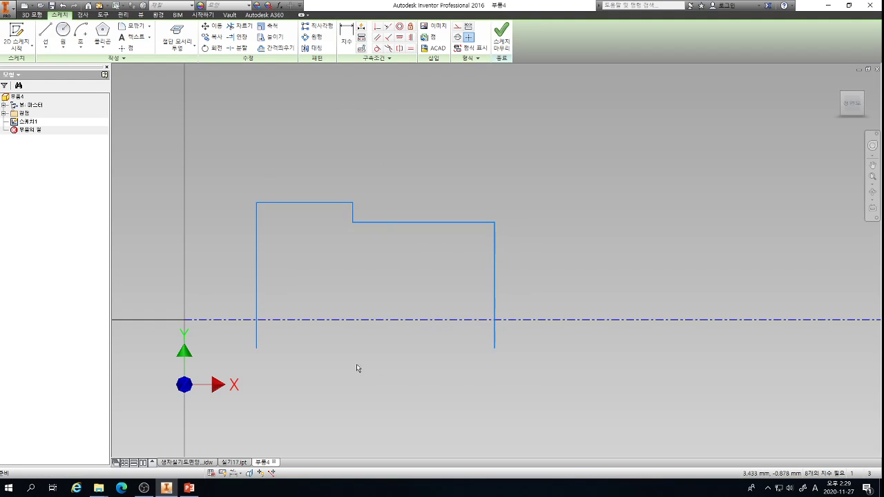
# Trim the ends of the profile's two outer vertical lines that extend below the centerline.
pyautogui.press('x')
pyautogui.click(258, 337)
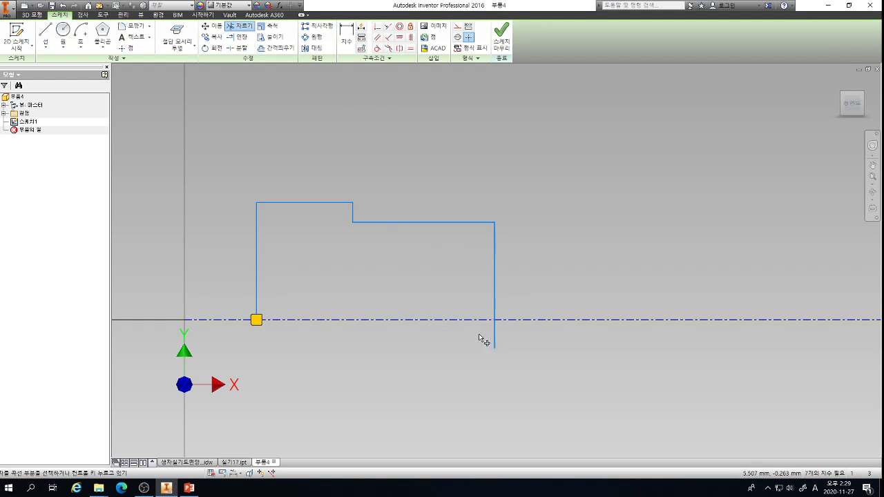
pyautogui.click(495, 338)
pyautogui.press('Escape')
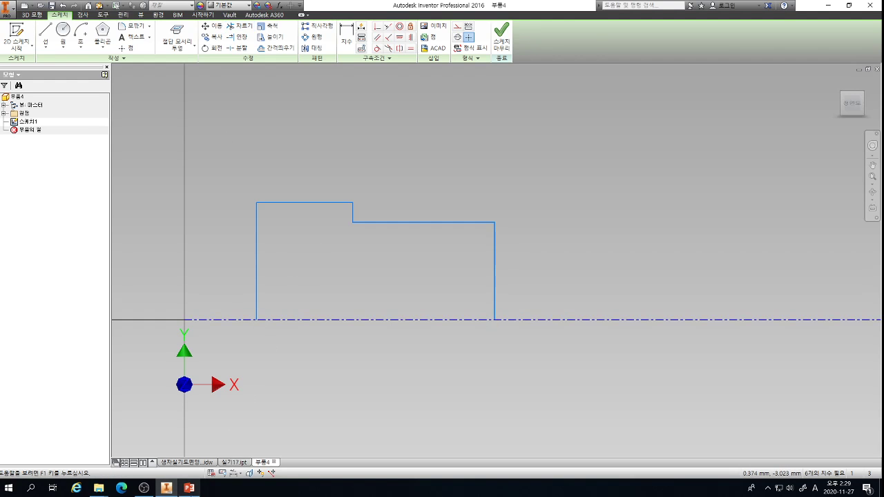
# Check the part drawing in PowerPoint, return to Inventor and draw a horizontal bore line about 7.2 mm long across the profile above the centerline.
pyautogui.click(189, 488)
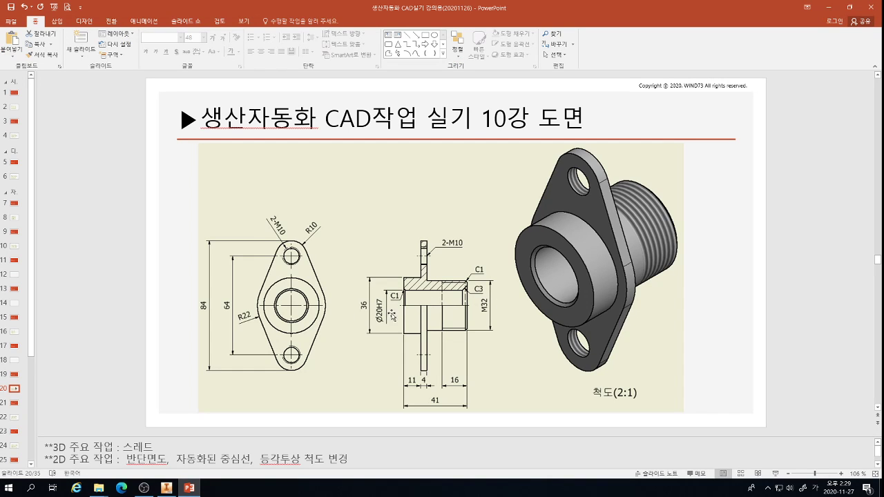
pyautogui.click(166, 487)
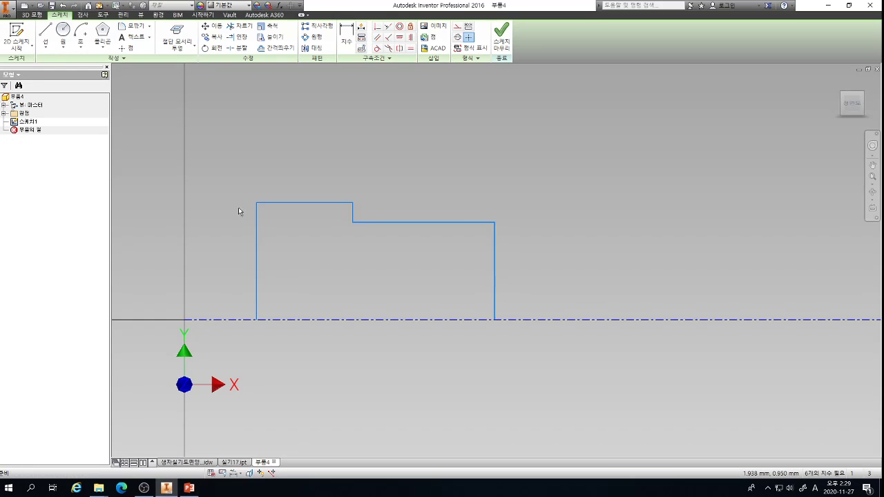
pyautogui.click(46, 31)
pyautogui.click(221, 285)
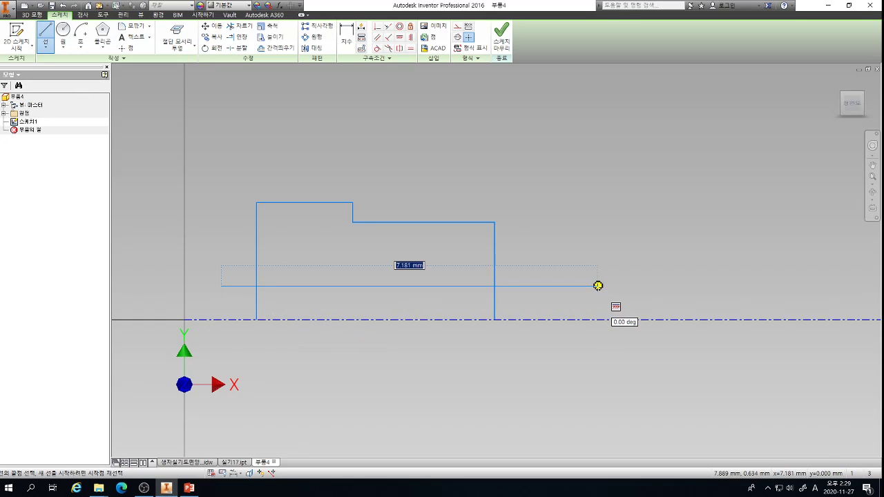
pyautogui.click(598, 285)
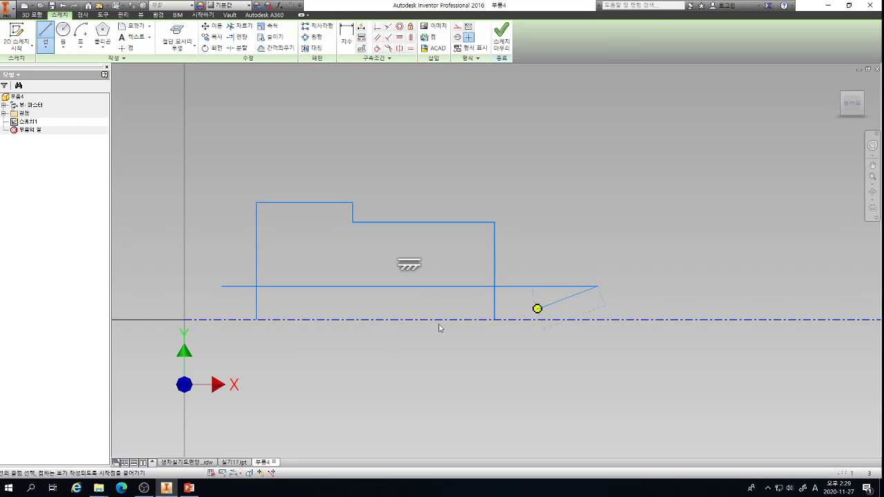
# Trim the bore line's overhanging ends and the vertical segments below it to leave a closed stepped profile.
pyautogui.press('x')
pyautogui.click(236, 286)
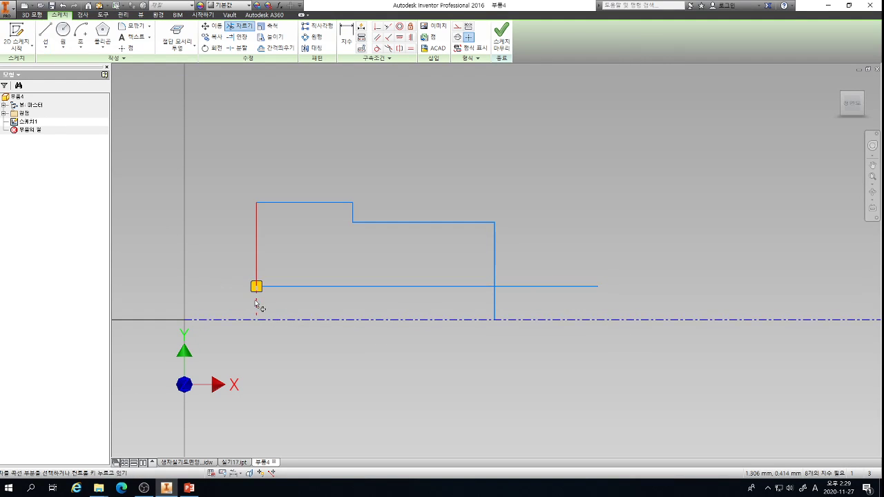
pyautogui.click(494, 305)
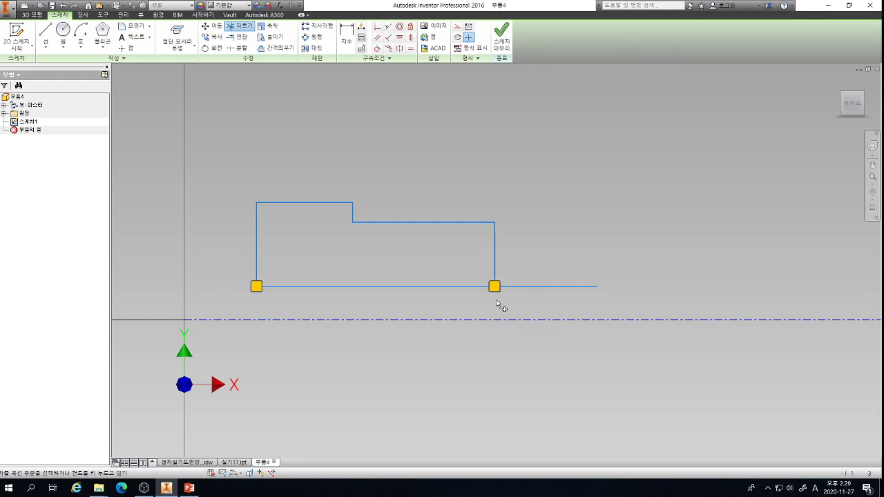
pyautogui.click(517, 287)
pyautogui.scroll(-3, 339, 317)
pyautogui.press('Escape')
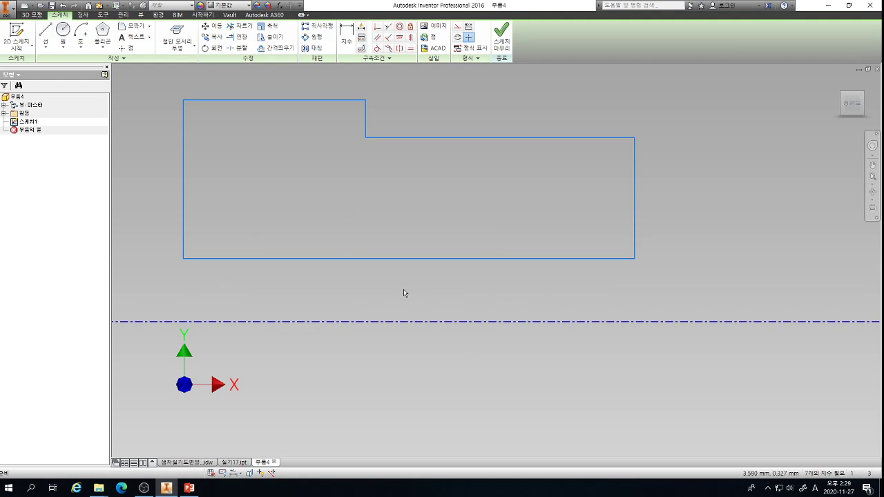
# Dimension the overall length between the profile's two outer vertical edges as 41 mm.
pyautogui.press('d')
pyautogui.click(185, 167)
pyautogui.click(636, 200)
pyautogui.click(474, 408)
pyautogui.write('41')
pyautogui.press('Return')
pyautogui.scroll(-5, 339, 379)
pyautogui.scroll(-4, 345, 345)
pyautogui.scroll(6, 355, 312)
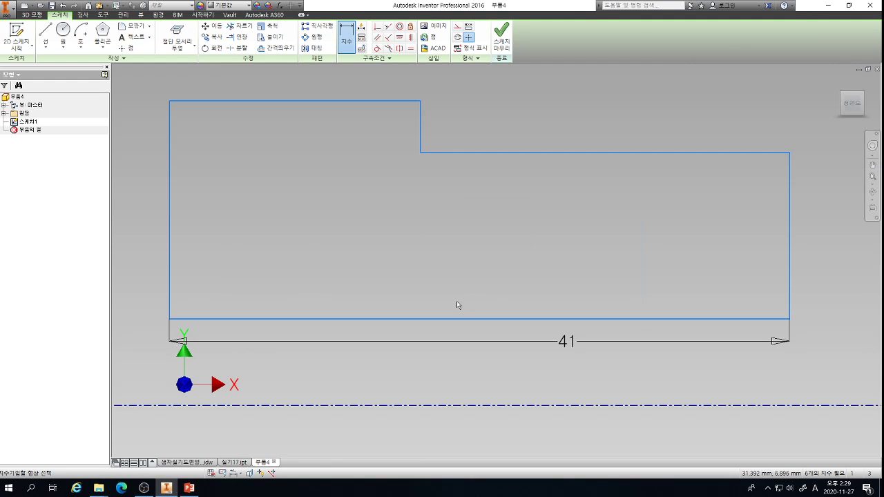
# Dimension the length of the profile's taller left-hand section as 15 mm.
pyautogui.scroll(-2, 361, 175)
pyautogui.click(337, 178)
pyautogui.click(332, 94)
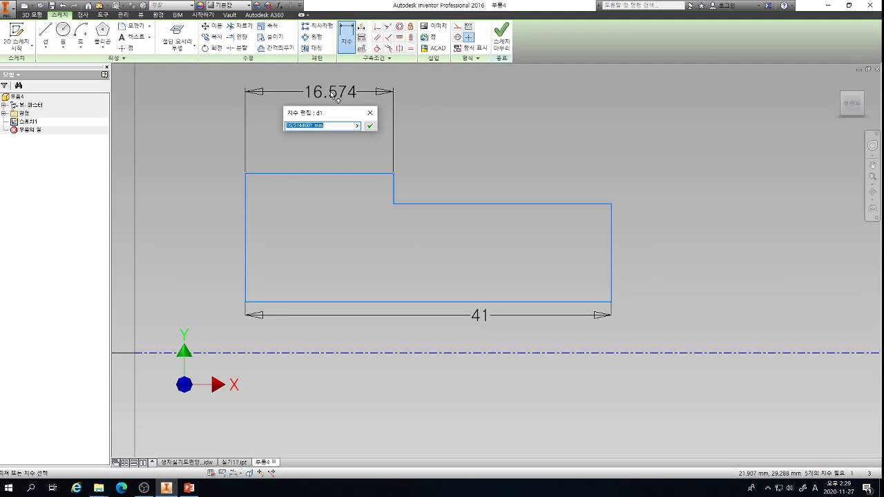
pyautogui.write('15')
pyautogui.press('Return')
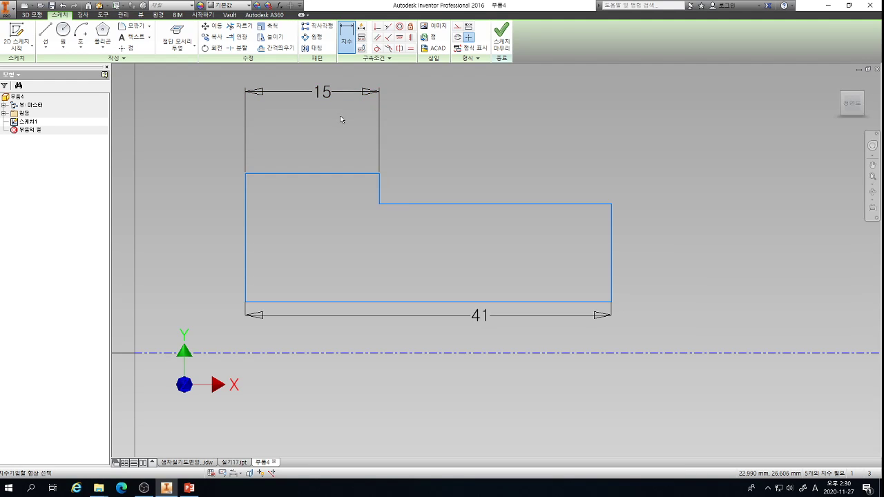
# Add a diameter dimension of 20 mm between the centerline and the profile's bottom bore line.
pyautogui.click(348, 353)
pyautogui.click(350, 302)
pyautogui.click(352, 384)
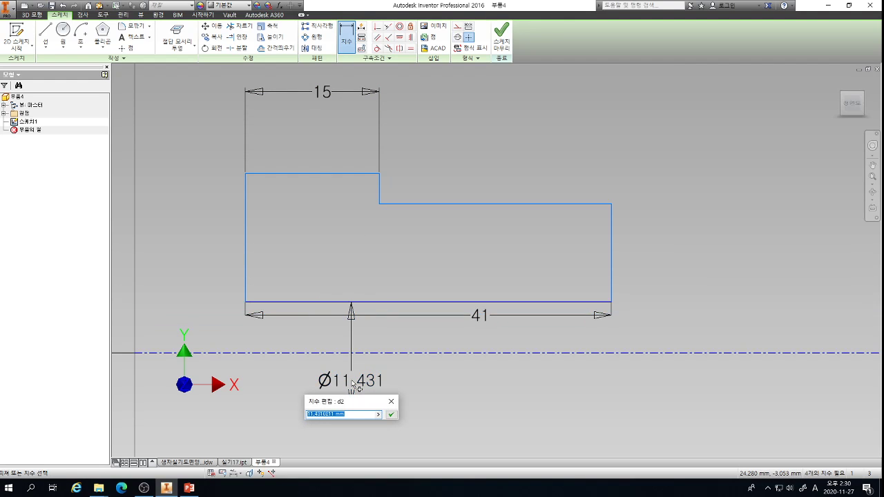
pyautogui.write('20')
pyautogui.press('Return')
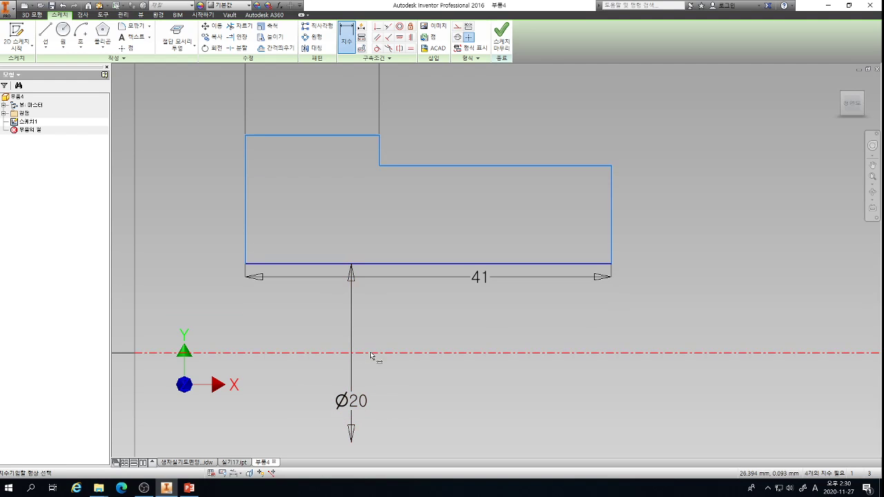
# Add a diameter dimension of 32 mm between the centerline and the top edge of the lower right-hand section.
pyautogui.click(453, 353)
pyautogui.click(470, 167)
pyautogui.click(699, 267)
pyautogui.write('32')
pyautogui.press('Return')
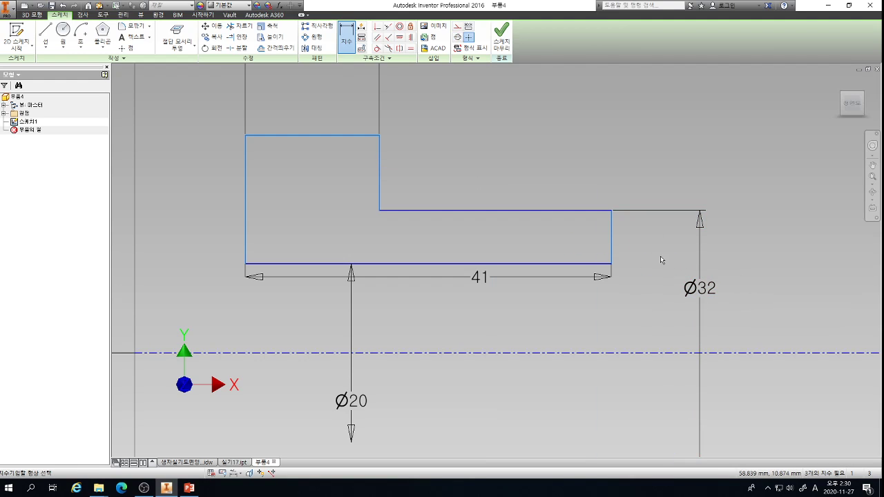
# Add a diameter dimension of 36 mm between the centerline and the top edge of the left-hand section.
pyautogui.click(307, 353)
pyautogui.click(297, 135)
pyautogui.click(196, 230)
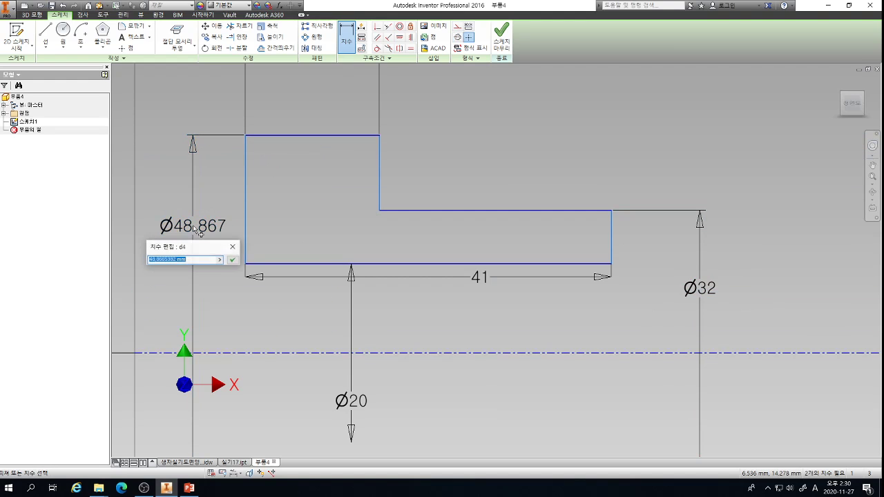
pyautogui.write('36')
pyautogui.press('Return')
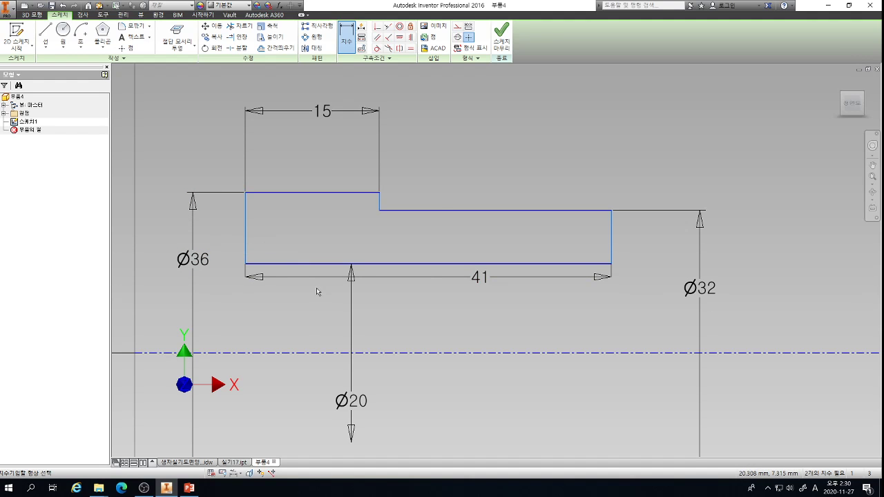
# Revolve the stepped profile a full turn about the centerline into a solid.
pyautogui.press('r')
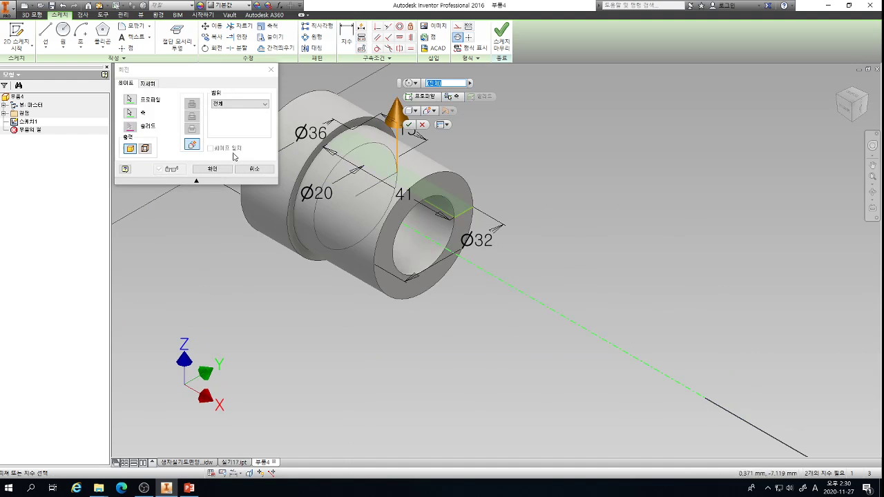
pyautogui.click(212, 169)
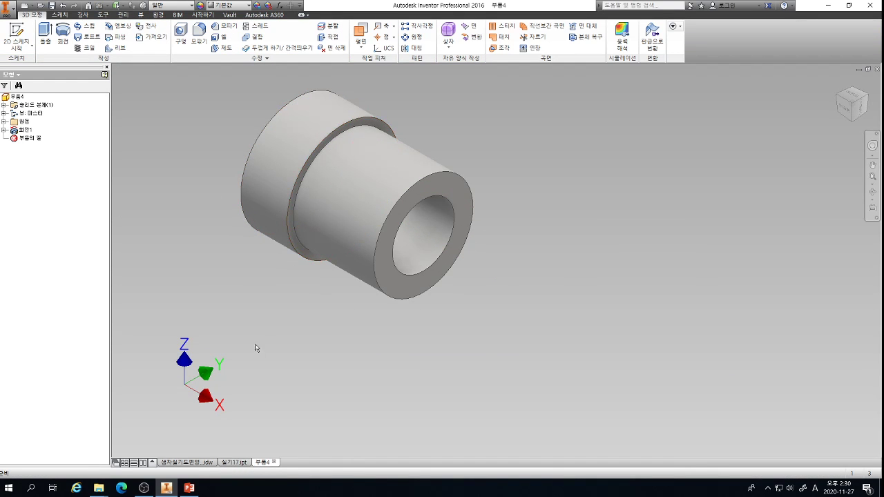
pyautogui.scroll(-3, 348, 138)
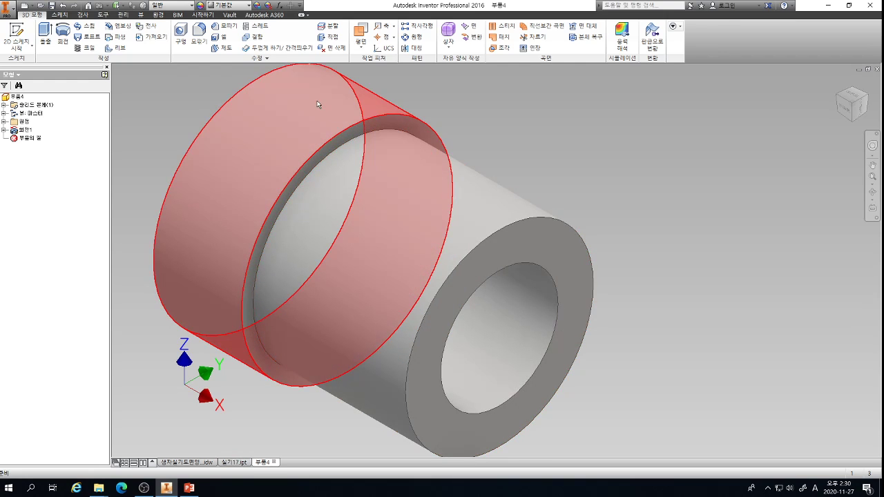
# Review the flange in the PowerPoint drawing, return to Inventor and start a sketch on the annular shoulder face with its cut edges projected.
pyautogui.click(188, 487)
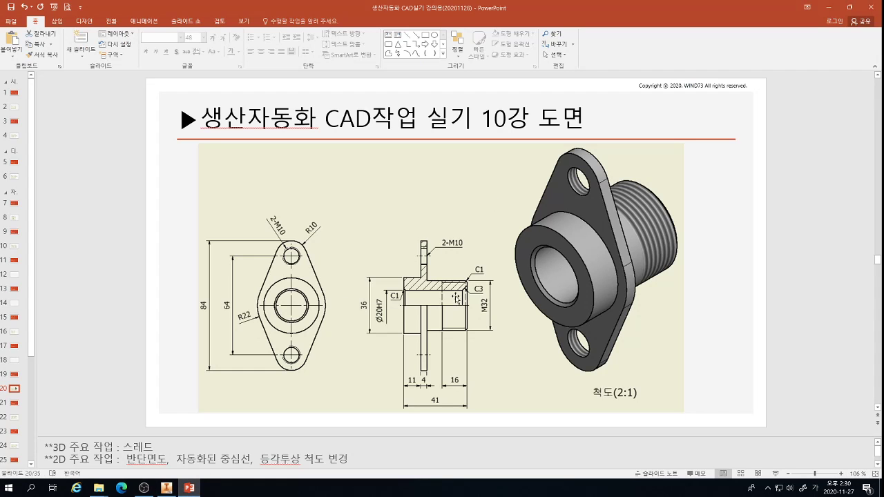
pyautogui.scroll(-1, 431, 284)
pyautogui.scroll(1, 431, 284)
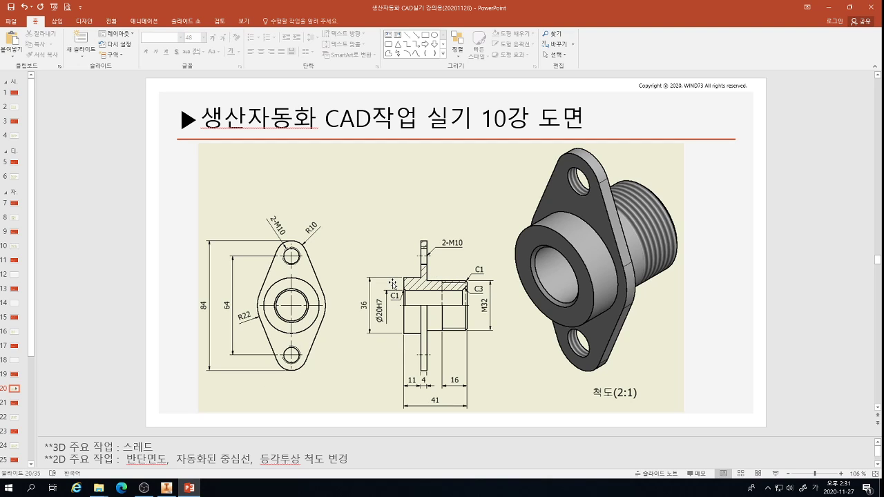
pyautogui.click(170, 489)
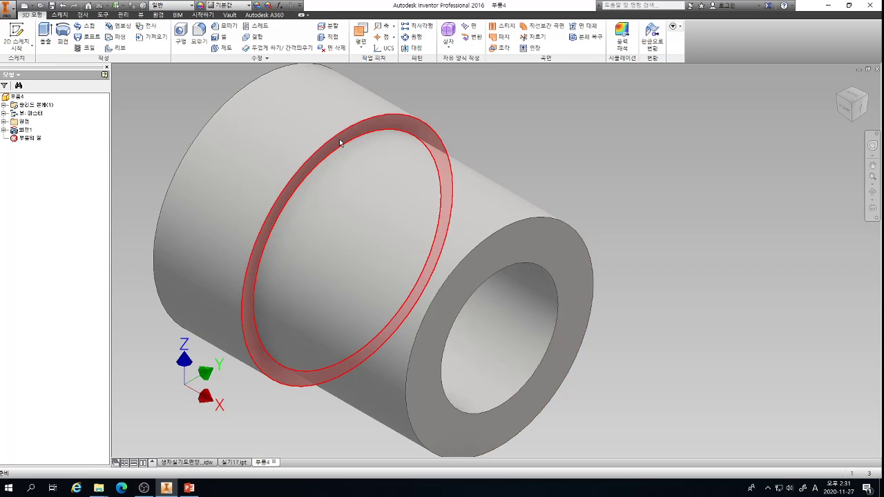
pyautogui.click(340, 141)
pyautogui.press('s')
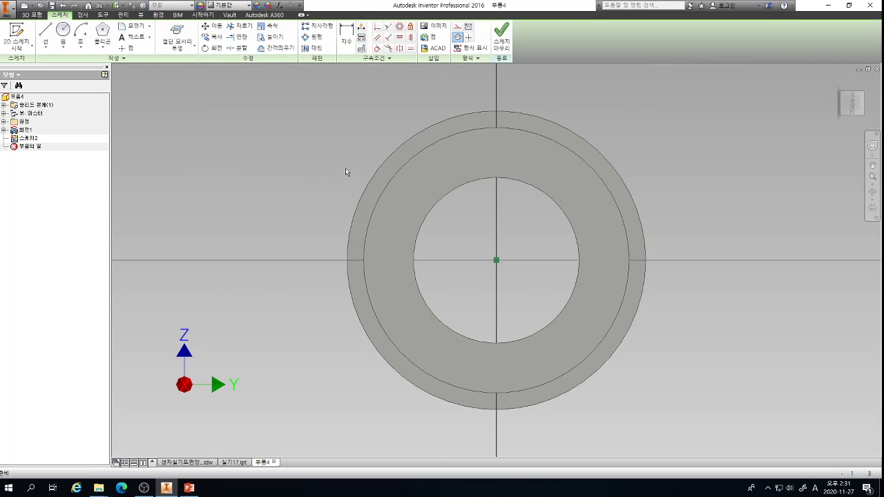
pyautogui.click(186, 27)
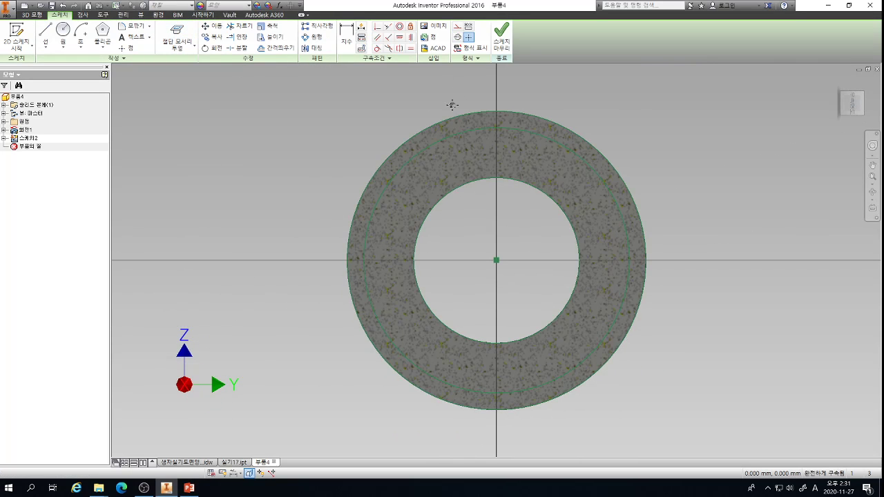
pyautogui.moveTo(457, 99); pyautogui.dragTo(310, 182, button='middle')
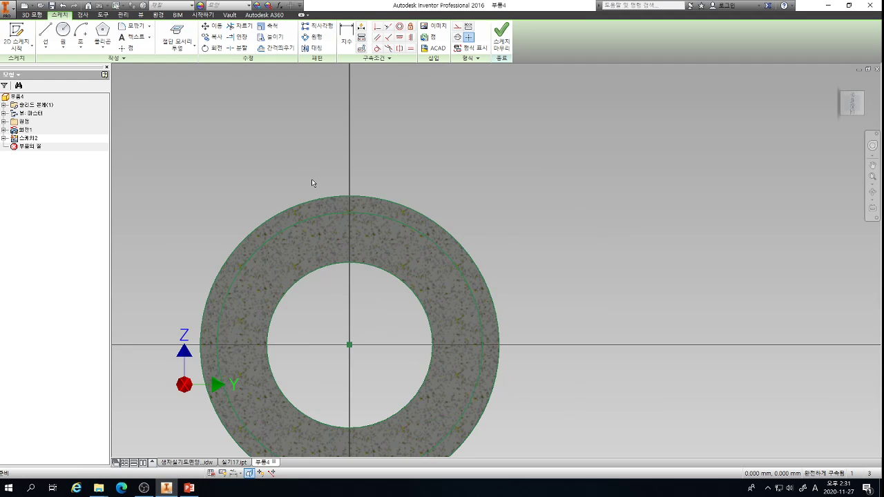
# Sketch a circle about 60 mm in diameter centered on the bushing's axis, outside the annular face.
pyautogui.scroll(-2, 346, 149)
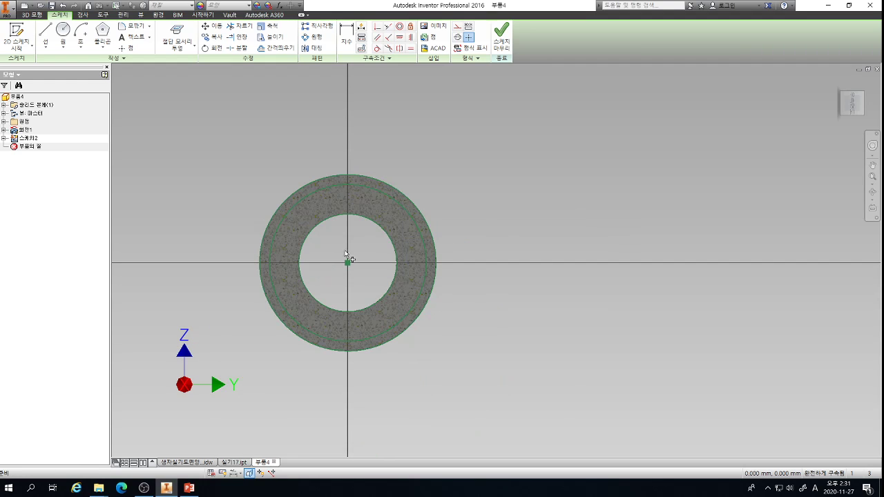
pyautogui.press('d')
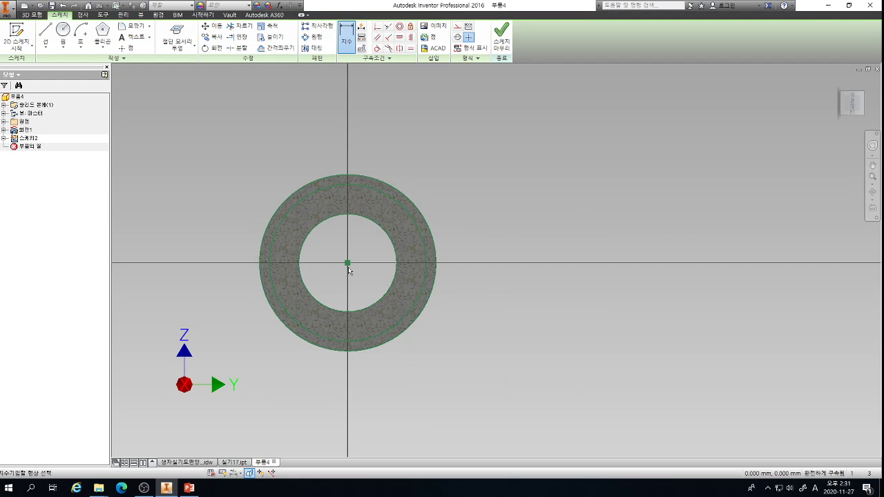
pyautogui.click(64, 31)
pyautogui.click(347, 262)
pyautogui.click(447, 153)
# Add a diameter dimension to the new circle and set it to 22*2, giving 44 mm.
pyautogui.press('d')
pyautogui.click(475, 192)
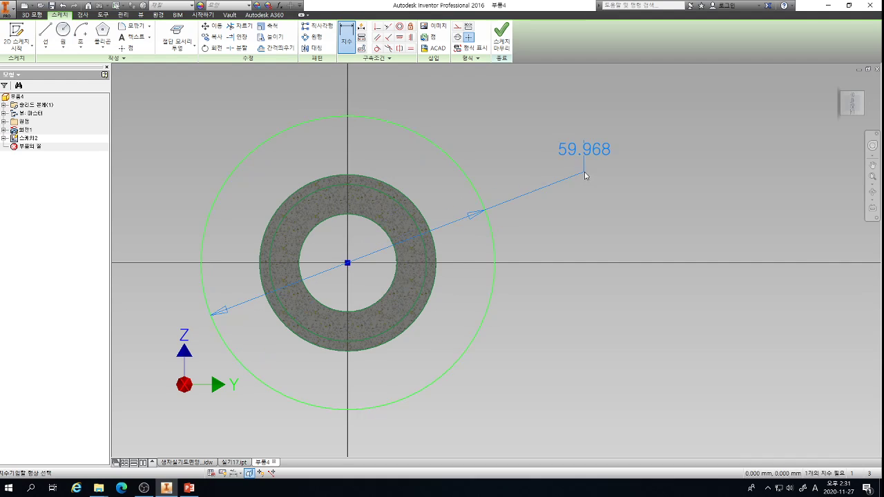
pyautogui.click(585, 175)
pyautogui.write('22')
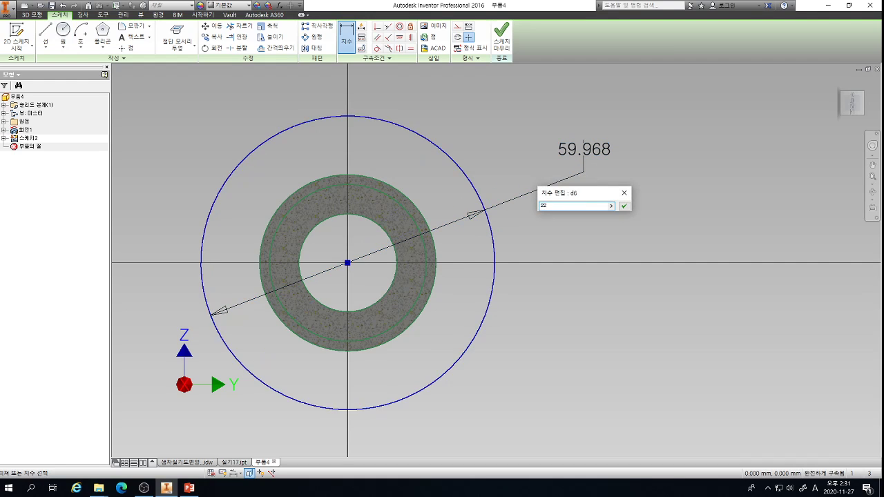
pyautogui.press('Escape')
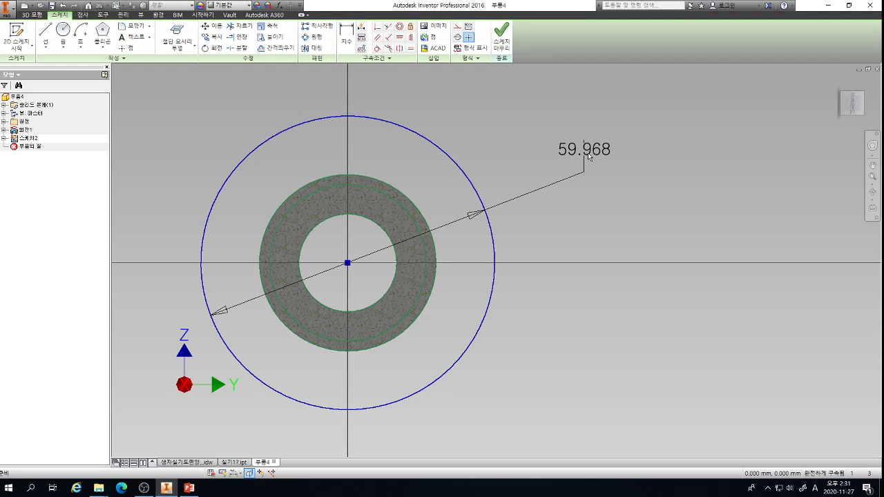
pyautogui.click(587, 153)
pyautogui.doubleClick(585, 155)
pyautogui.write('22*4')
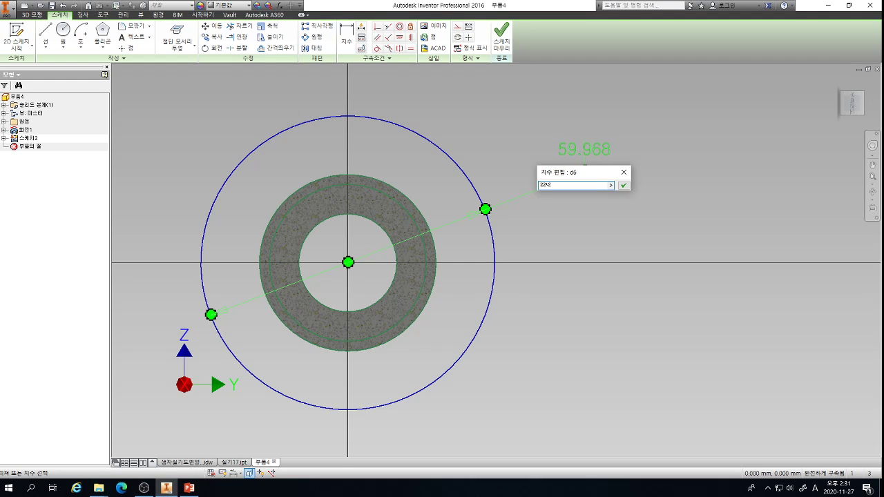
pyautogui.press('Return')
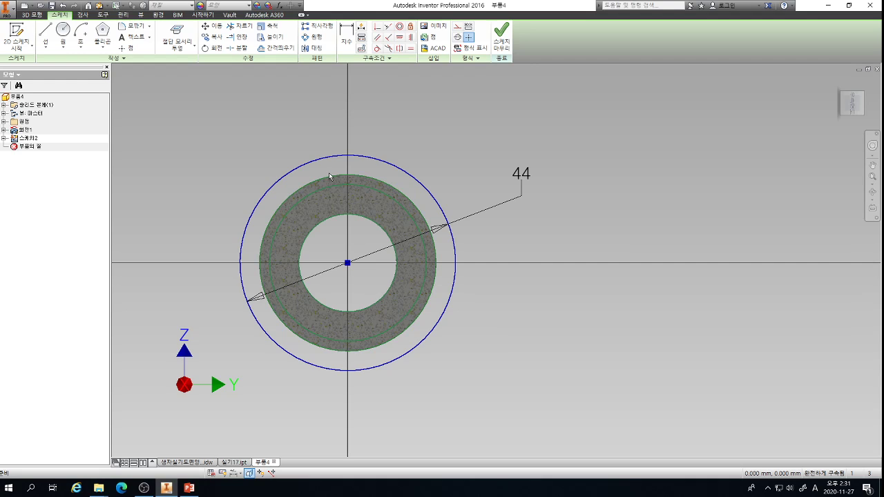
# Sketch a larger concentric circle around the 44 mm circle and dimension its diameter to 64 mm.
pyautogui.press('c')
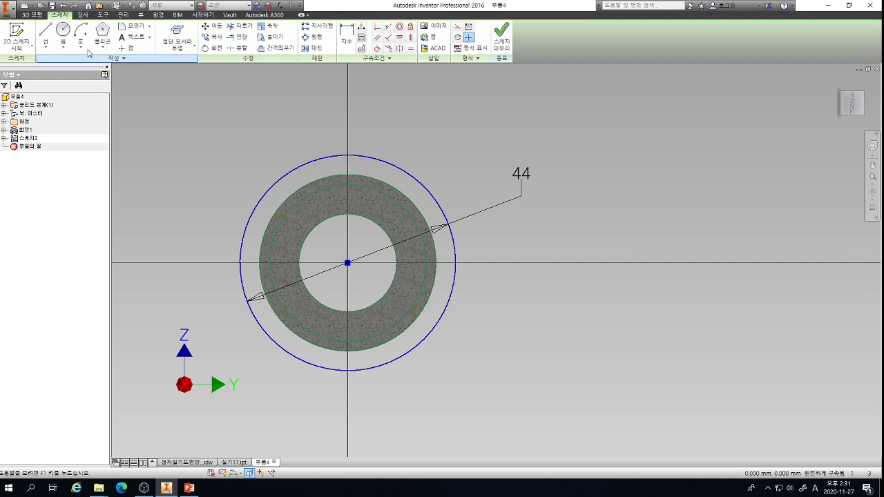
pyautogui.click(347, 262)
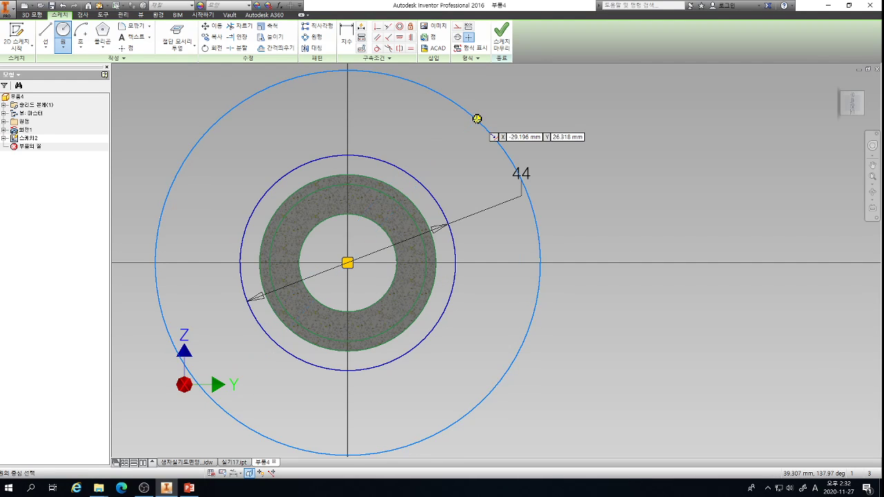
pyautogui.click(477, 119)
pyautogui.press('Escape')
pyautogui.press('d')
pyautogui.click(486, 131)
pyautogui.click(545, 129)
pyautogui.write('64')
pyautogui.press('Return')
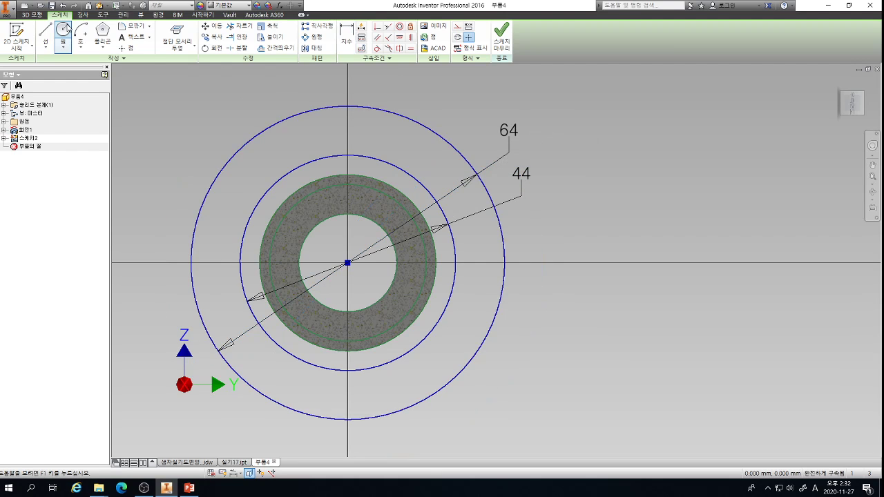
# Draw two vertical lines from the center point, one upward and one downward, each extending past the 64 mm circle.
pyautogui.click(45, 31)
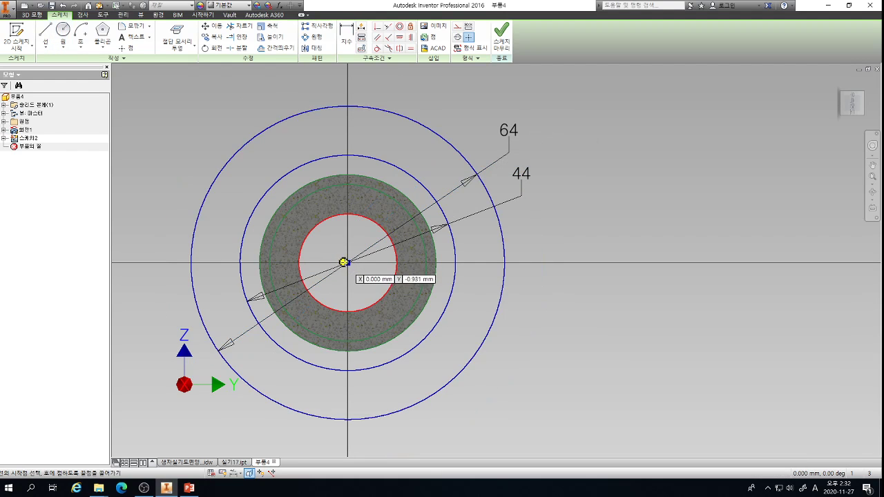
pyautogui.click(348, 264)
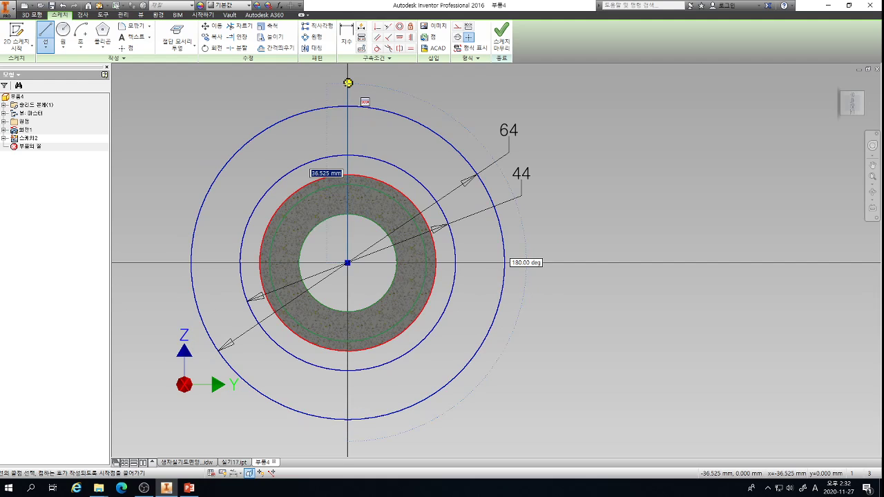
pyautogui.press('Escape')
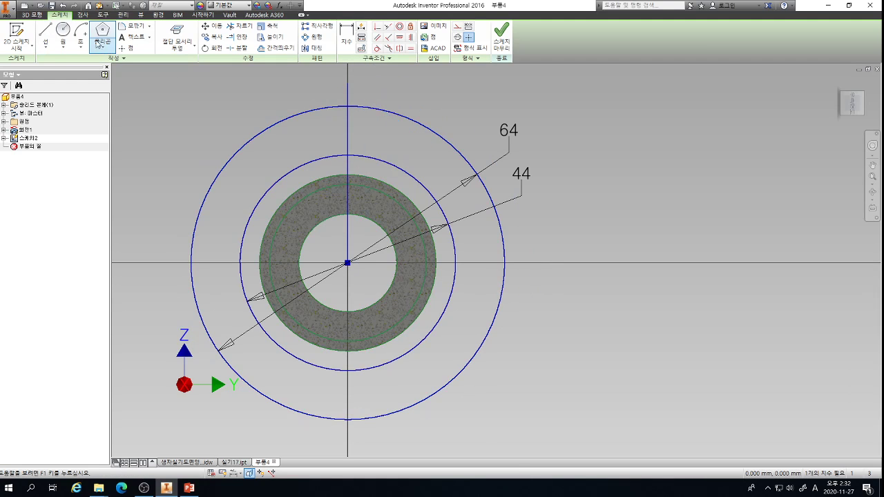
pyautogui.click(44, 31)
pyautogui.click(348, 263)
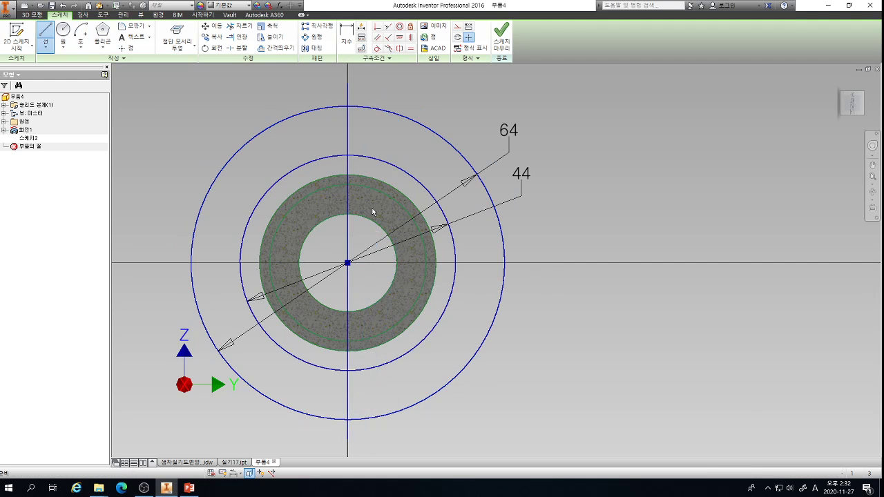
pyautogui.press('Escape')
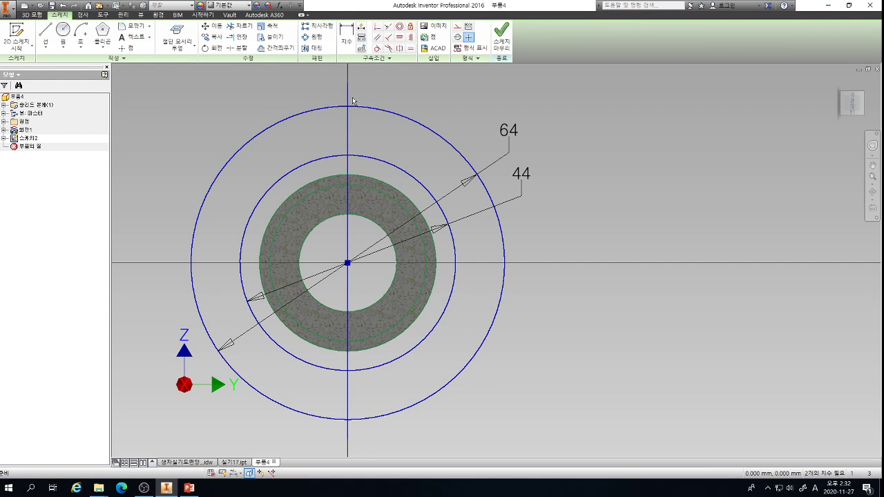
# Draw a 10 mm diameter circle at each intersection of the vertical lines with the 64 mm circle, above and below the center.
pyautogui.click(63, 31)
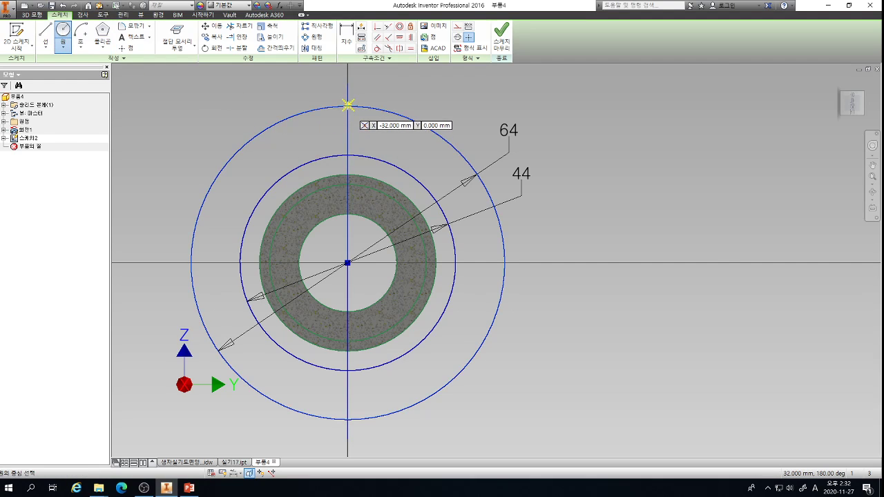
pyautogui.click(347, 104)
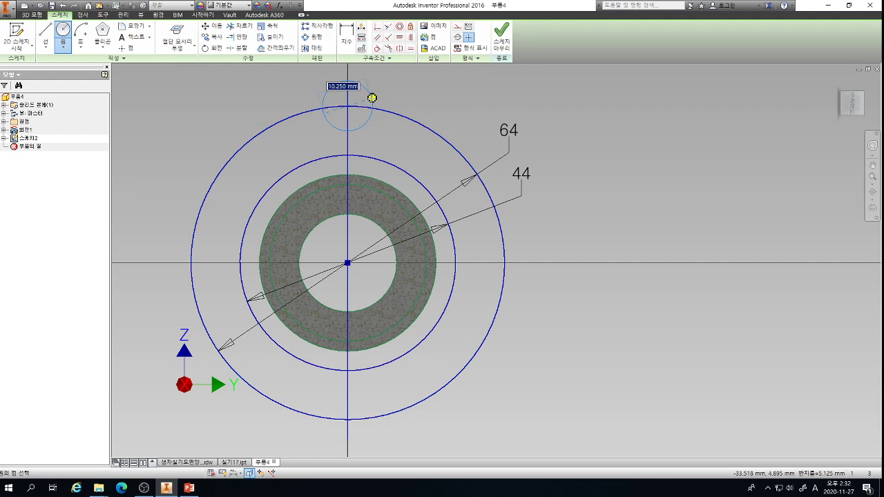
pyautogui.write('10')
pyautogui.press('Return')
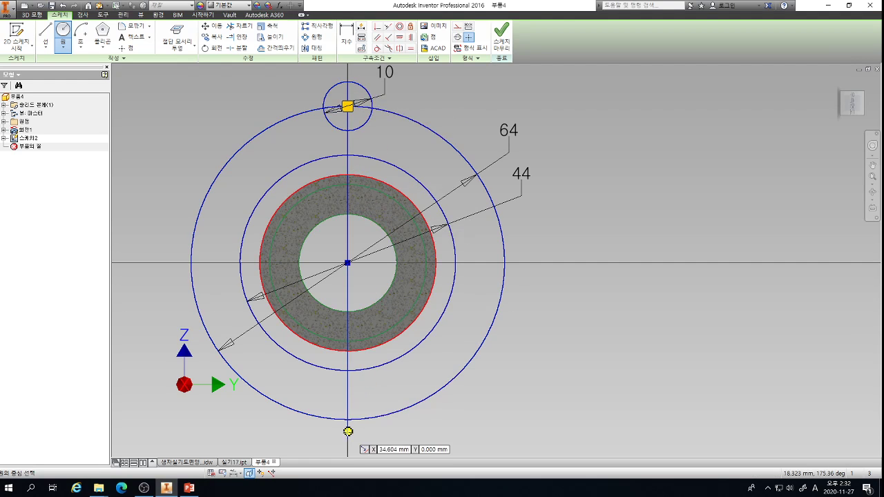
pyautogui.click(348, 419)
pyautogui.press('Return')
# Draw a 20 mm diameter circle concentric with each of the upper and lower 10 mm hole circles.
pyautogui.scroll(-2, 356, 418)
pyautogui.scroll(5, 333, 217)
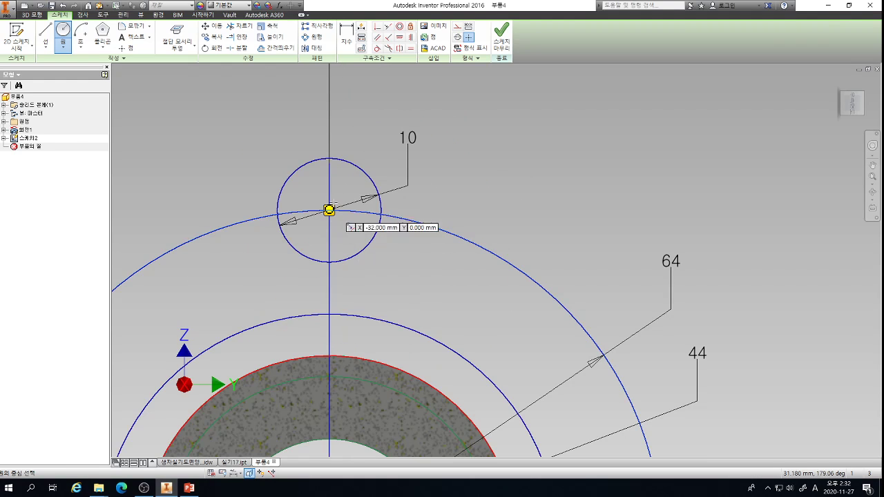
pyautogui.click(329, 209)
pyautogui.write('20')
pyautogui.press('Return')
pyautogui.scroll(-3, 359, 138)
pyautogui.scroll(2, 331, 297)
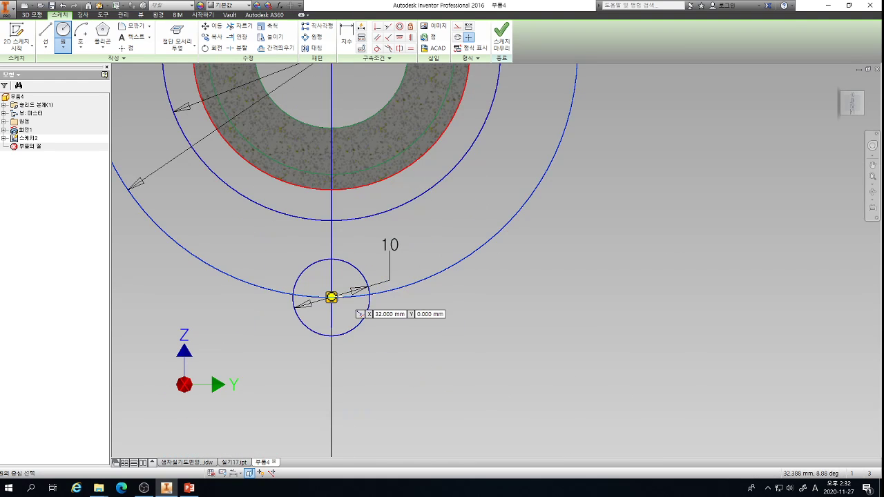
pyautogui.click(332, 297)
pyautogui.write('20')
pyautogui.press('Return')
# Delete the 64 mm construction circle from the flange sketch.
pyautogui.scroll(-2, 355, 351)
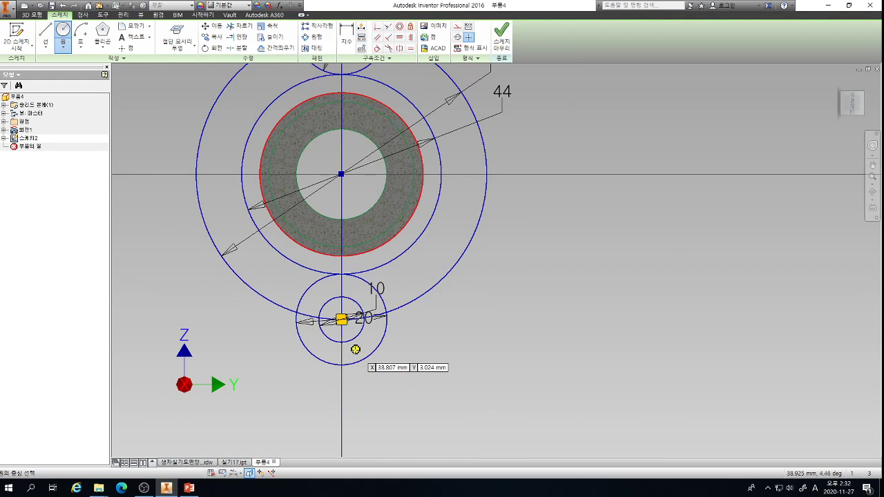
pyautogui.press('Escape')
pyautogui.click(461, 261)
pyautogui.press('Delete')
pyautogui.scroll(-2, 350, 314)
pyautogui.scroll(2, 323, 166)
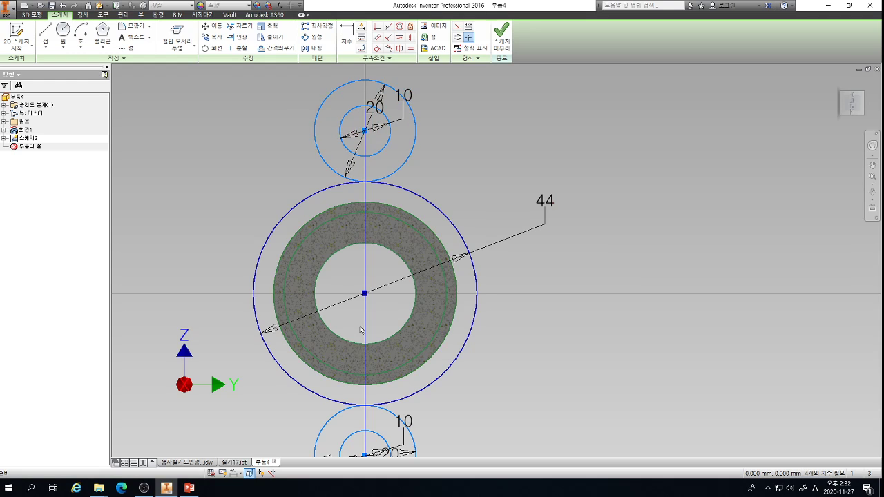
# Sketch four separate slanted lines outside the circles, two on each side of the vertical axis, roughly outlining a diamond-shaped flange.
pyautogui.scroll(-2, 359, 205)
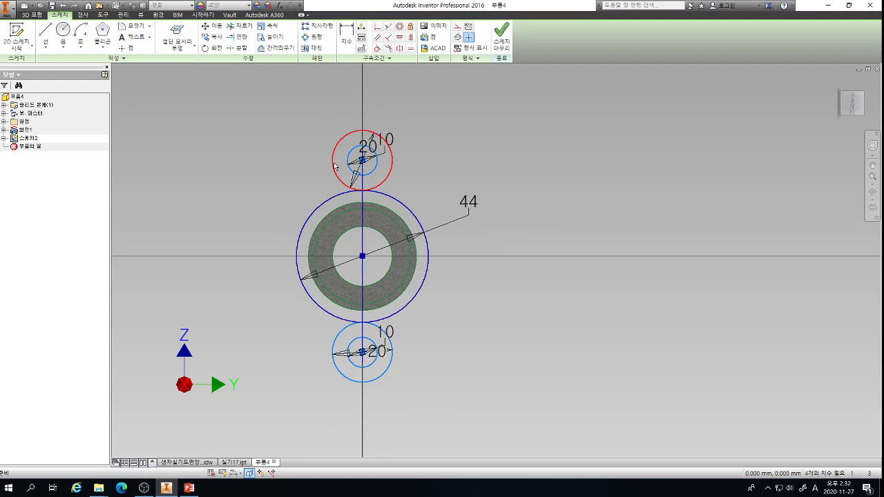
pyautogui.scroll(3, 335, 167)
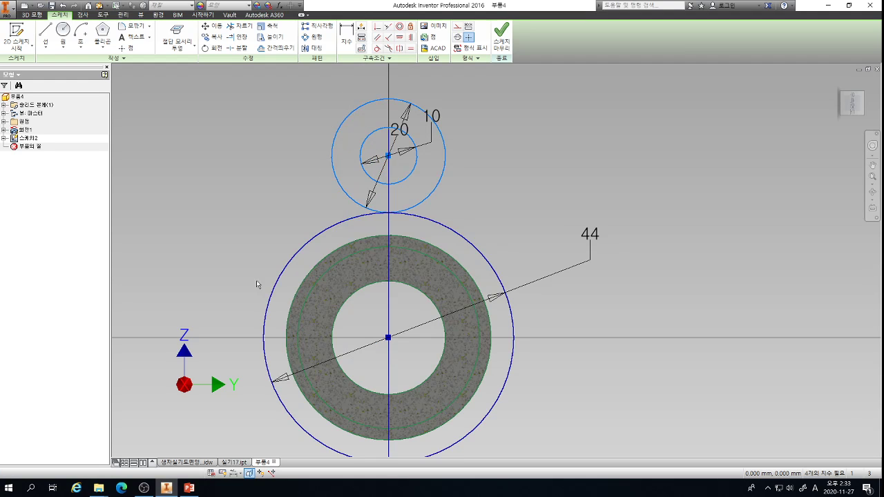
pyautogui.scroll(-2, 339, 100)
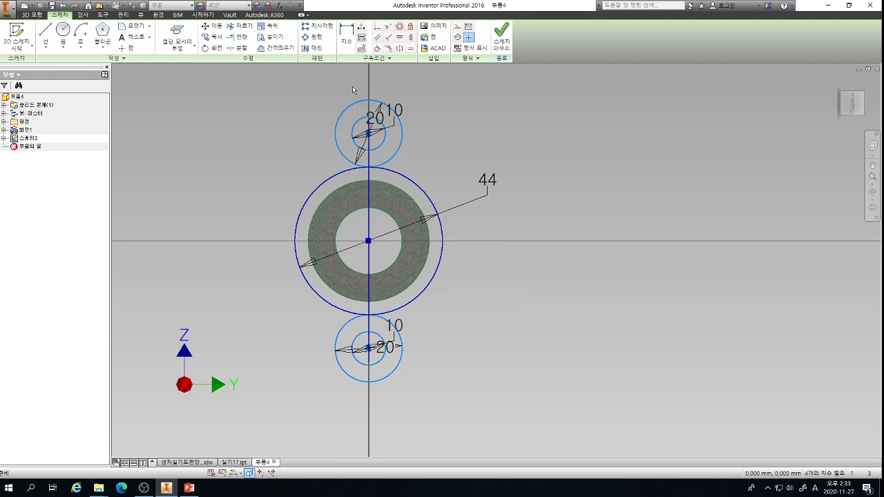
pyautogui.click(46, 31)
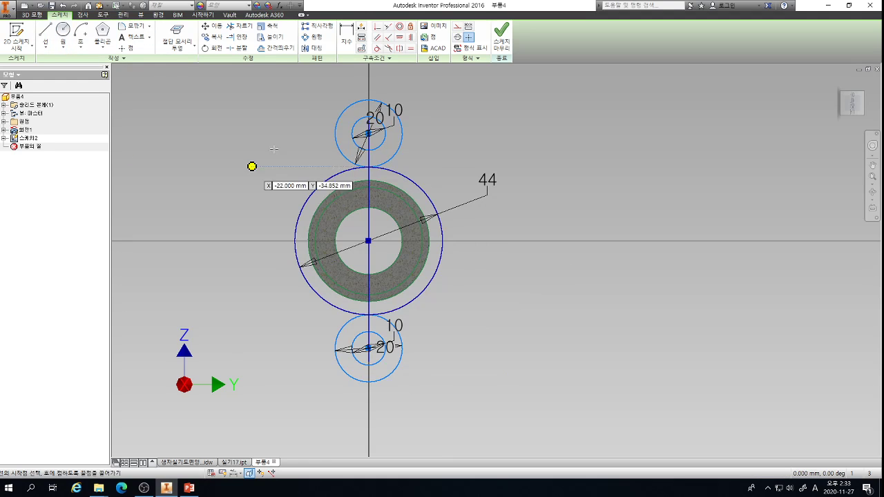
pyautogui.click(345, 84)
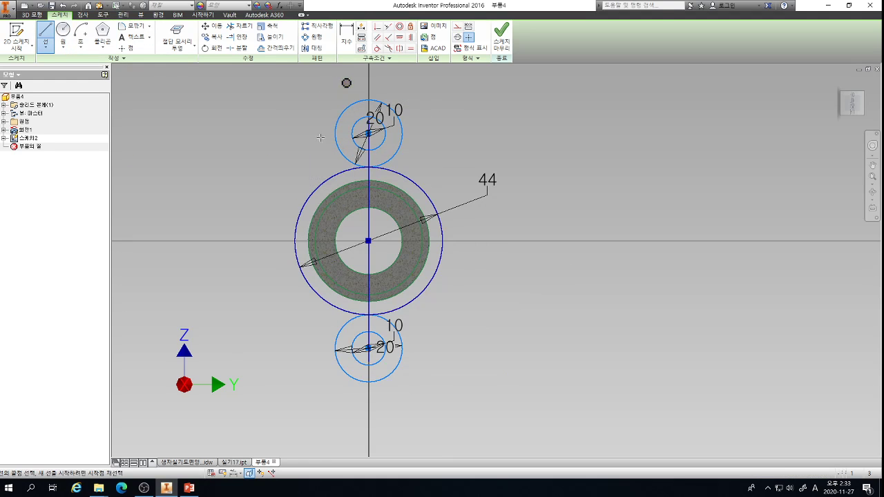
pyautogui.click(258, 282)
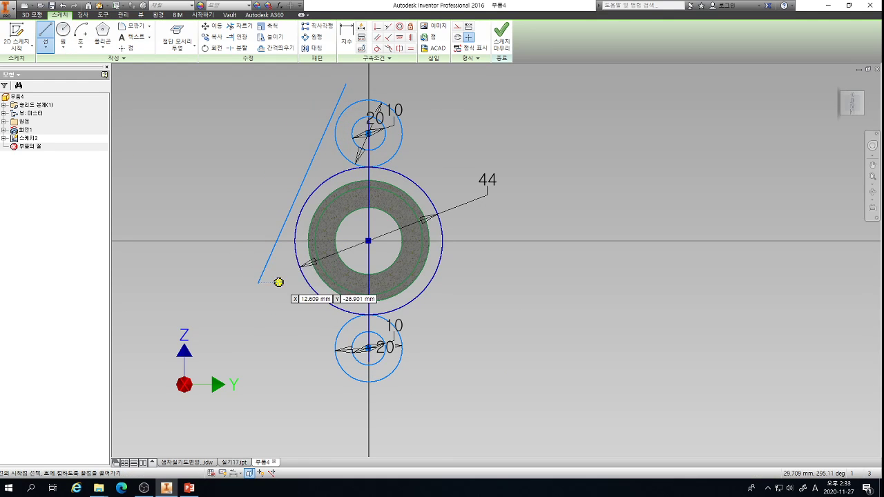
pyautogui.click(345, 406)
pyautogui.press('Escape')
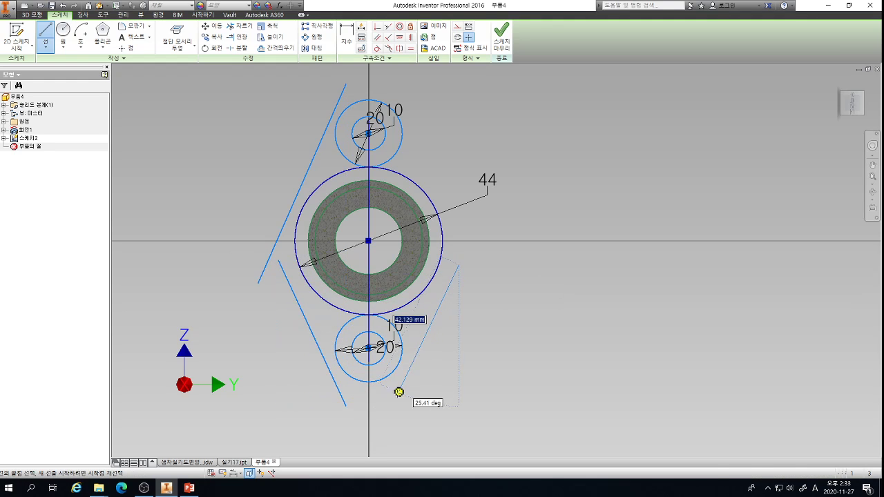
pyautogui.click(385, 399)
pyautogui.click(458, 265)
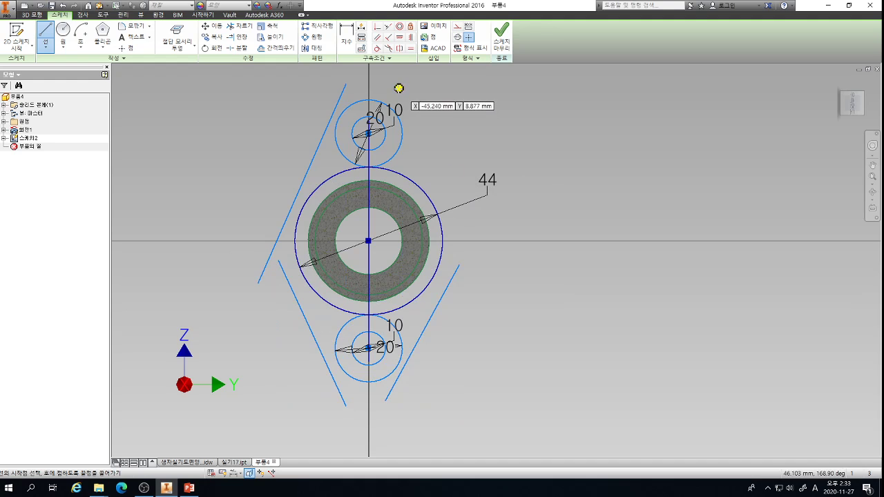
pyautogui.click(456, 235)
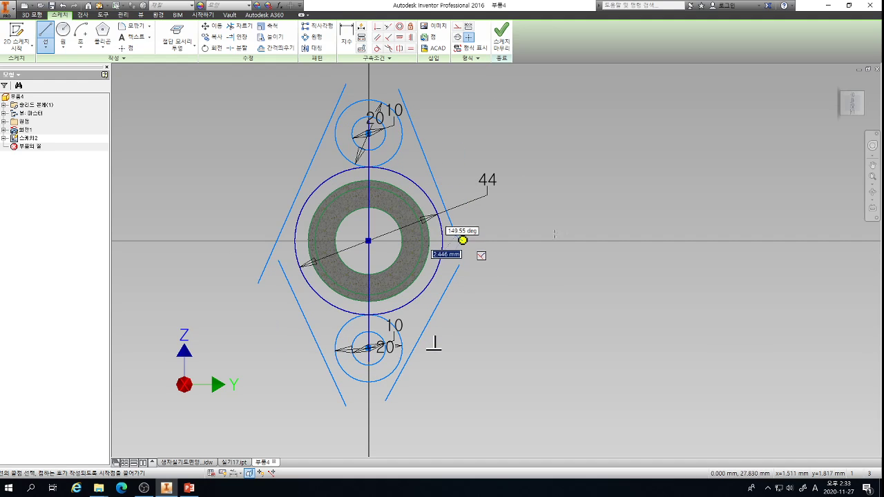
pyautogui.press('Escape')
# Make the upper-left slanted line tangent to the upper 20 mm circle and to the 44 mm circle.
pyautogui.scroll(3, 340, 82)
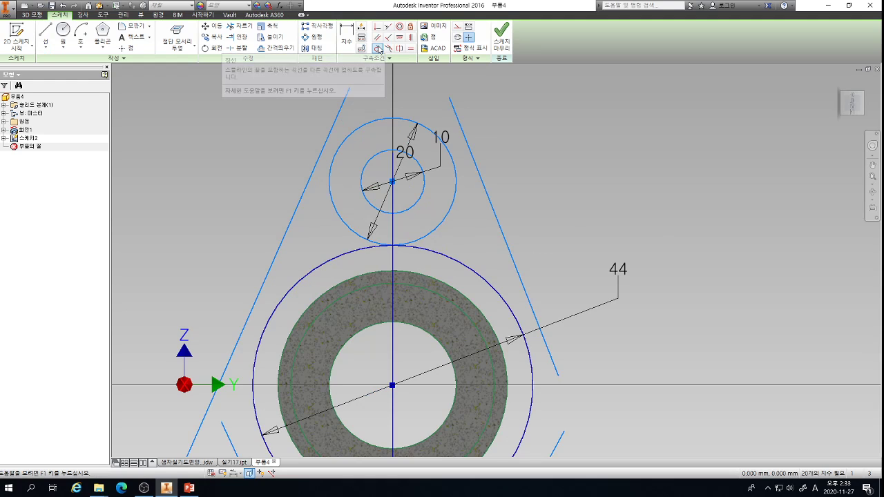
pyautogui.click(377, 49)
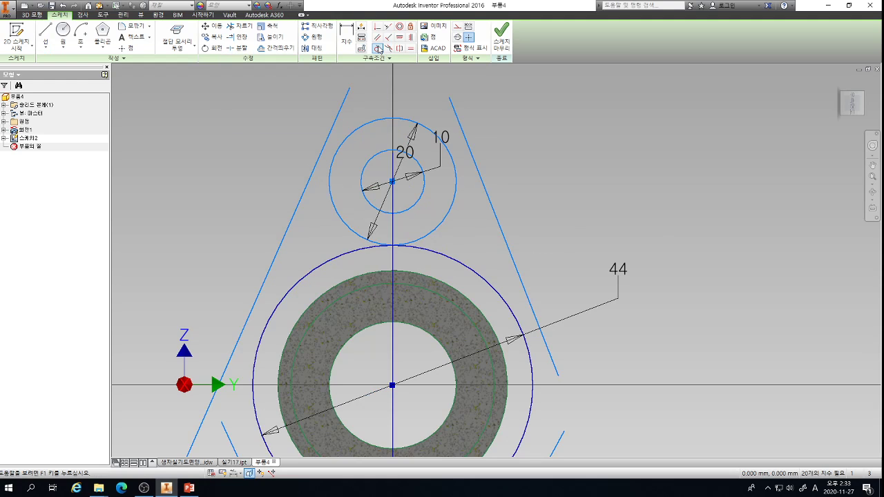
pyautogui.click(364, 128)
pyautogui.click(336, 118)
pyautogui.click(337, 263)
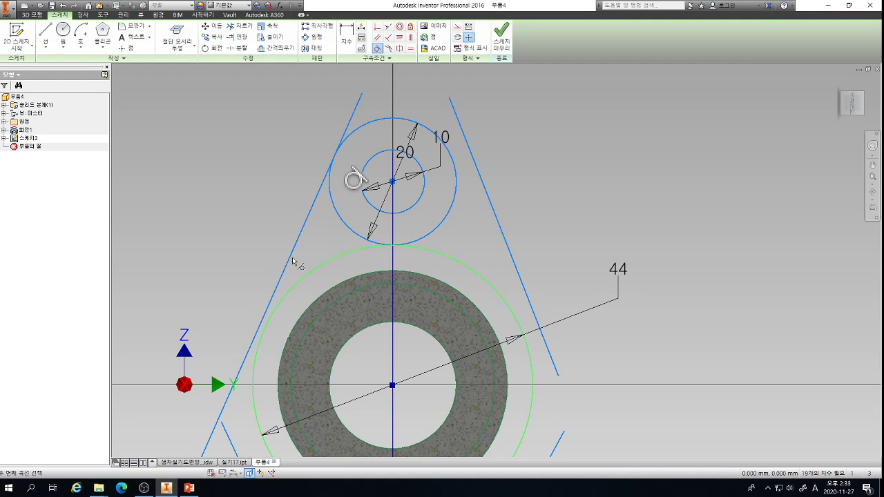
pyautogui.click(290, 261)
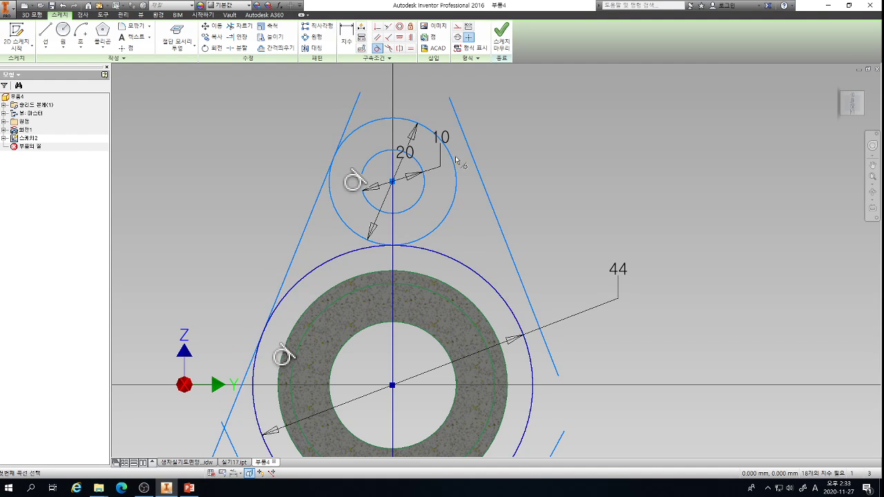
# Make the upper-right slanted line tangent to the upper 20 mm circle and to the 44 mm circle.
pyautogui.click(426, 127)
pyautogui.click(498, 221)
pyautogui.click(468, 265)
pyautogui.click(490, 254)
# Make both lower slanted lines tangent to the 44 mm circle and to the lower 20 mm circle.
pyautogui.scroll(3, 489, 254)
pyautogui.scroll(-4, 310, 301)
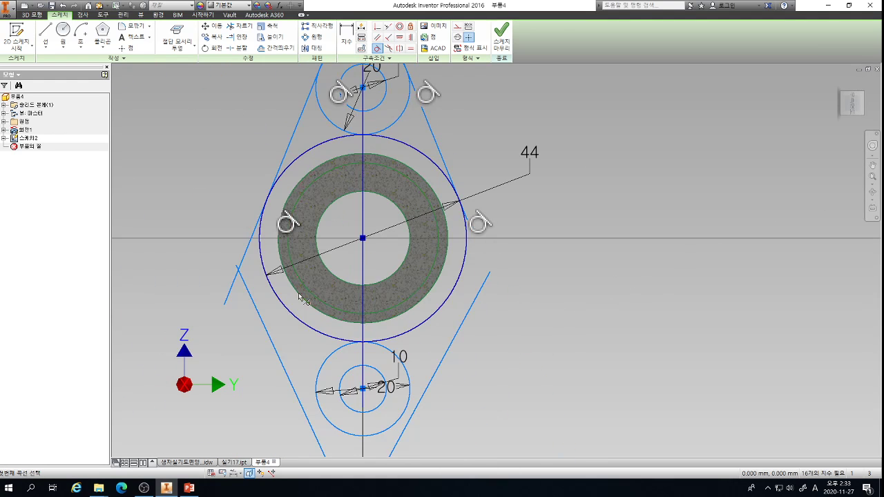
pyautogui.click(288, 314)
pyautogui.click(259, 316)
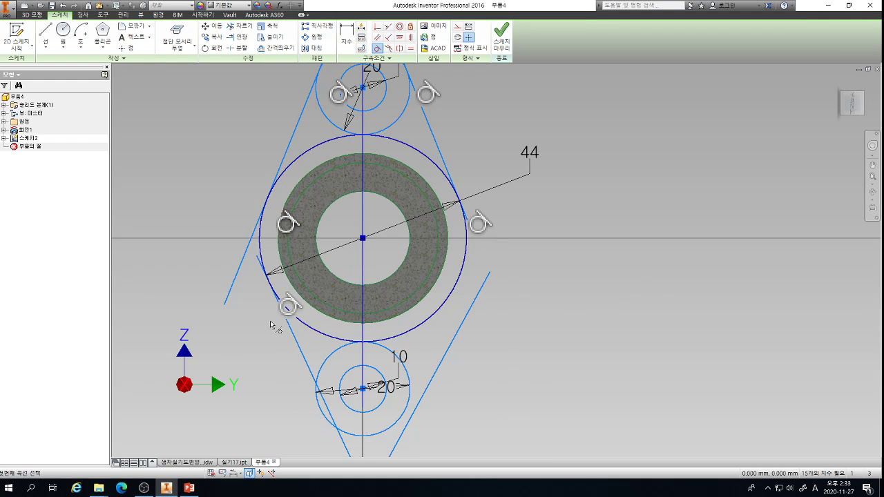
pyautogui.click(435, 320)
pyautogui.click(467, 316)
pyautogui.click(400, 357)
pyautogui.click(435, 324)
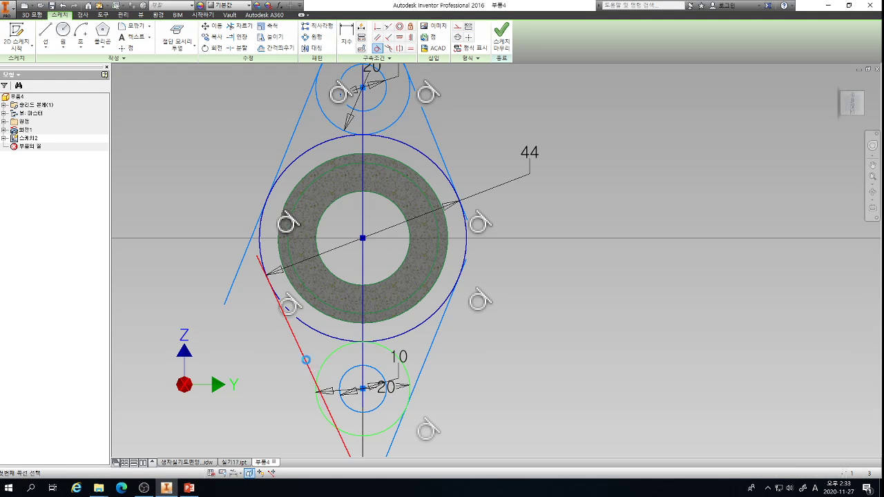
pyautogui.click(310, 365)
pyautogui.scroll(3, 414, 369)
pyautogui.press('Escape')
# Trim the tangent-line ends projecting above the upper 20 mm circle and, on the left side, past the 44 mm circle.
pyautogui.scroll(-6, 351, 202)
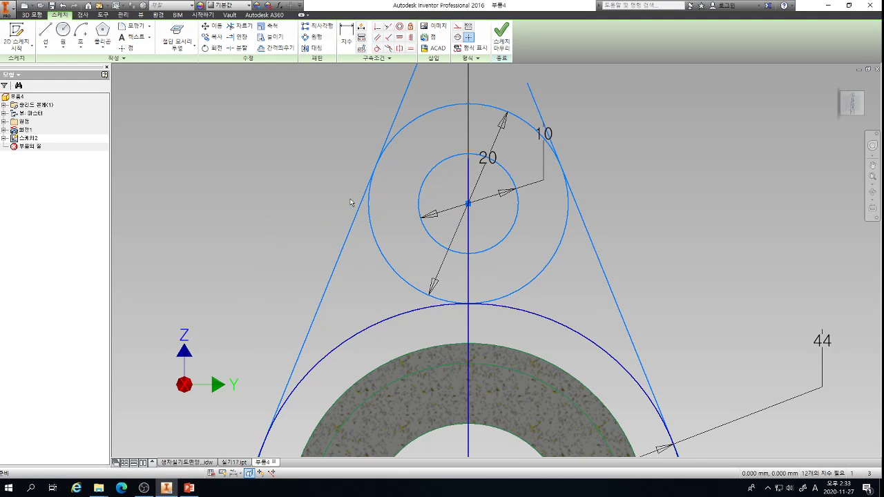
pyautogui.scroll(3, 350, 202)
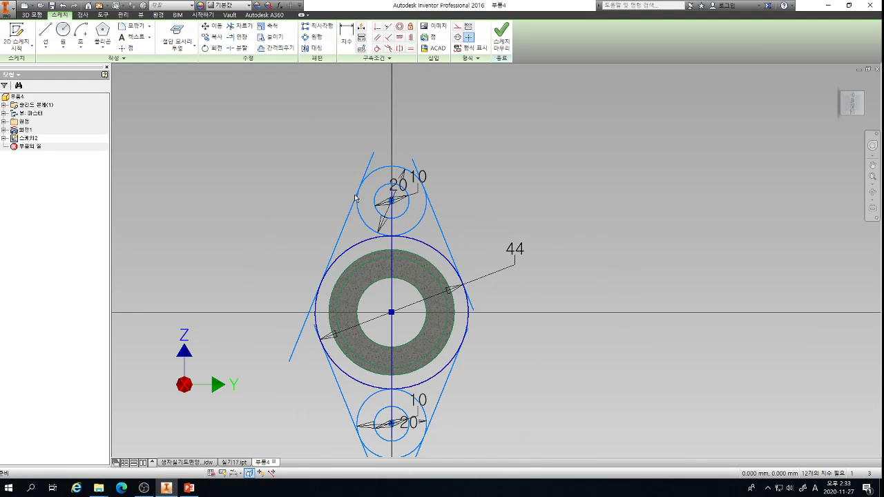
pyautogui.press('x')
pyautogui.click(415, 167)
pyautogui.click(301, 337)
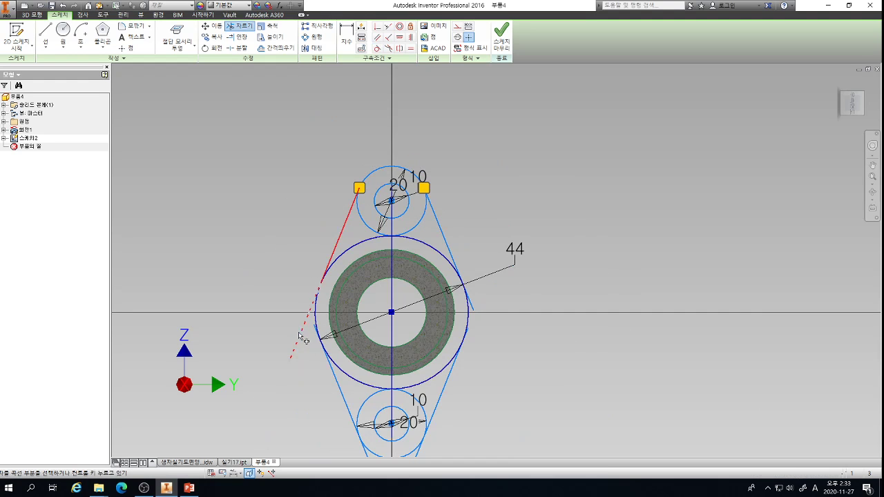
pyautogui.scroll(-5, 308, 332)
pyautogui.scroll(4, 321, 275)
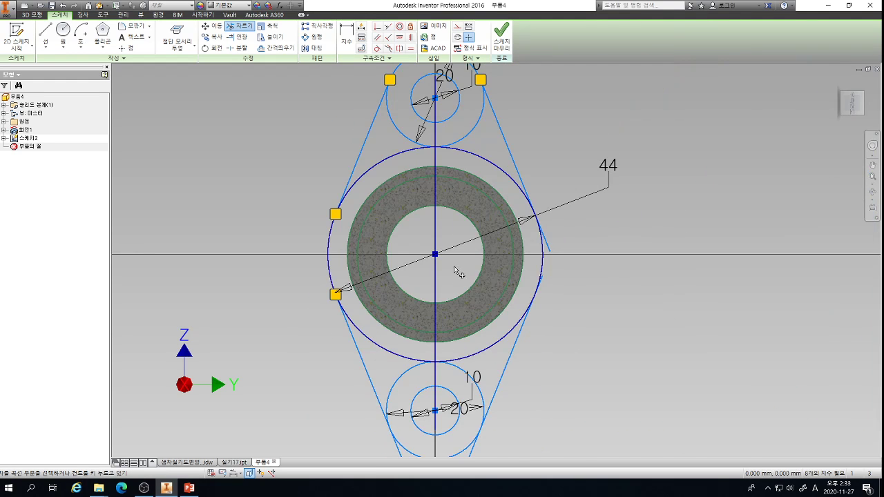
# Trim the right-hand line ends past the 44 mm circle and the line ends projecting below the lower 20 mm circle.
pyautogui.scroll(-6, 500, 246)
pyautogui.click(585, 253)
pyautogui.scroll(4, 554, 234)
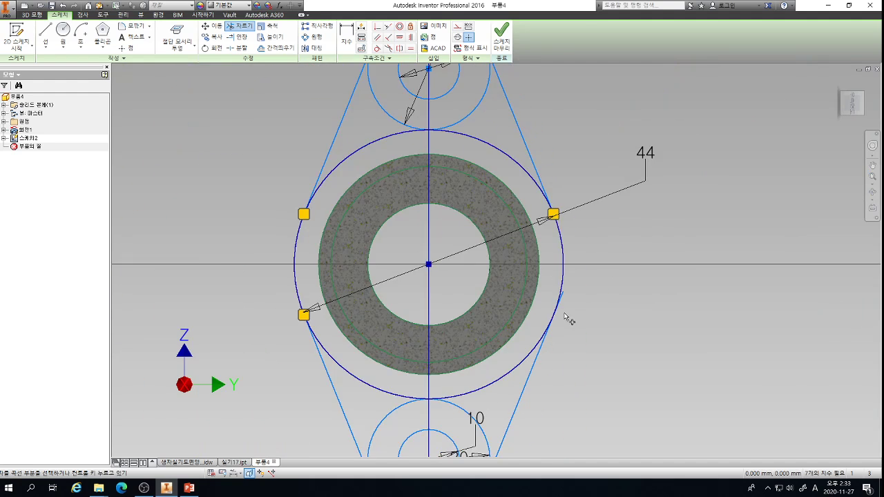
pyautogui.scroll(-3, 564, 315)
pyautogui.click(557, 280)
pyautogui.scroll(4, 542, 275)
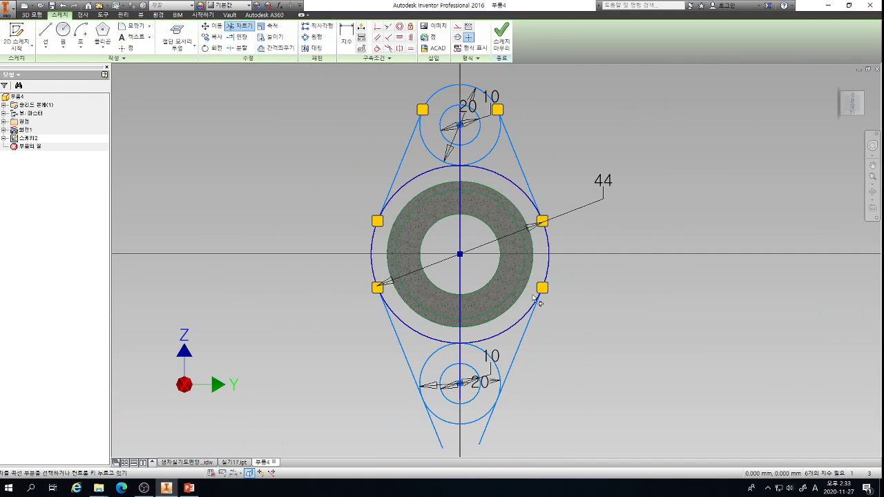
pyautogui.click(485, 424)
pyautogui.click(436, 435)
pyautogui.scroll(3, 418, 449)
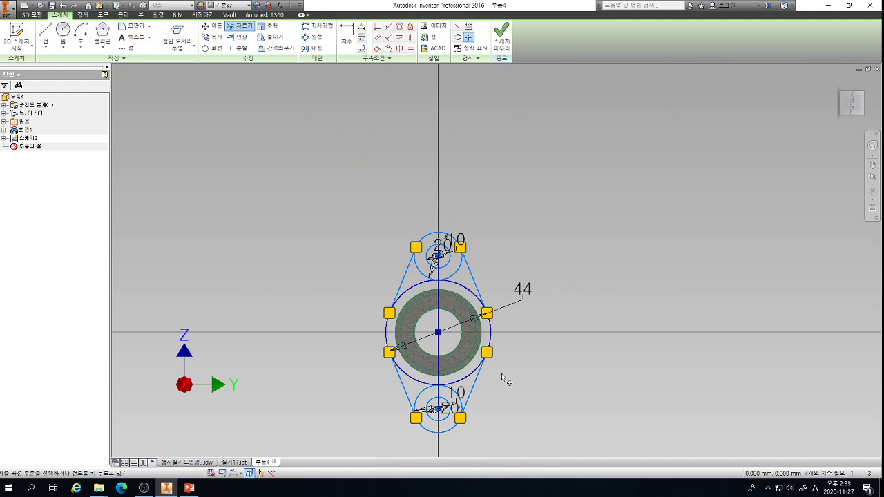
# Trim the inner arcs of the 44 mm circle and both 20 mm circles, leaving one closed diamond-shaped outline.
pyautogui.scroll(-4, 506, 380)
pyautogui.scroll(4, 467, 320)
pyautogui.scroll(-3, 391, 338)
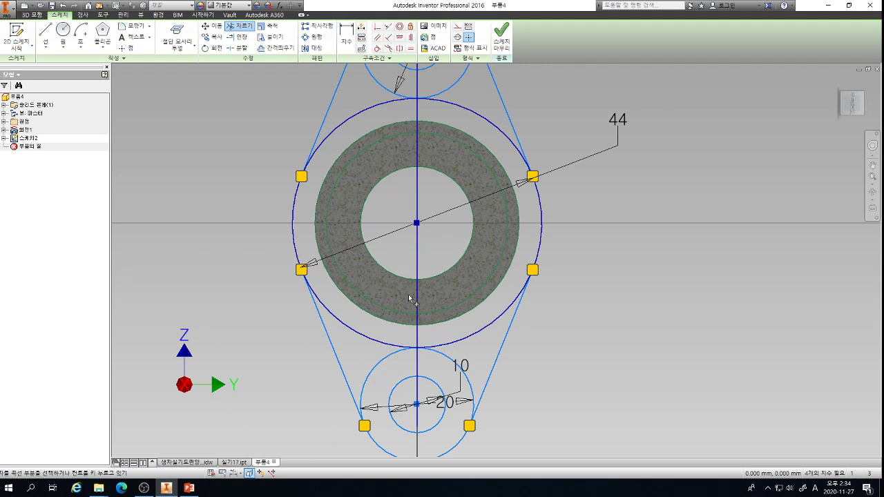
pyautogui.scroll(2, 402, 264)
pyautogui.click(372, 179)
pyautogui.click(432, 168)
pyautogui.click(388, 310)
pyautogui.click(445, 305)
pyautogui.click(399, 160)
pyautogui.click(434, 166)
pyautogui.click(399, 315)
pyautogui.click(428, 321)
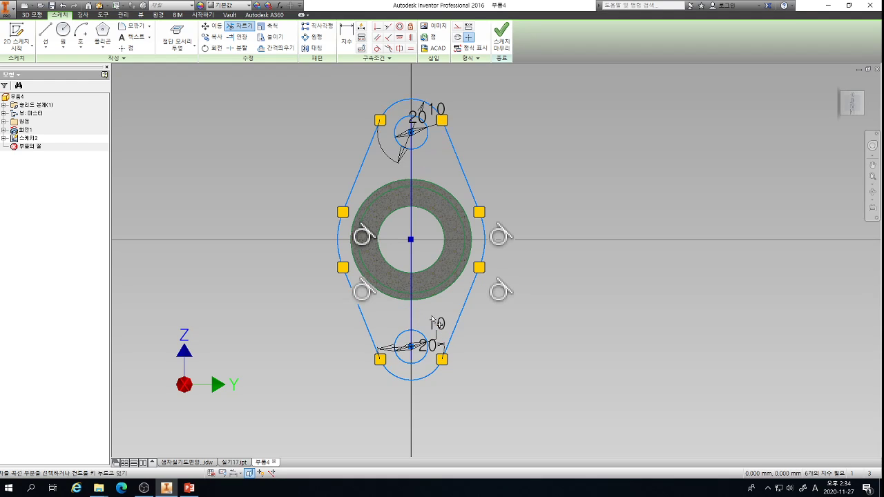
pyautogui.press('Escape')
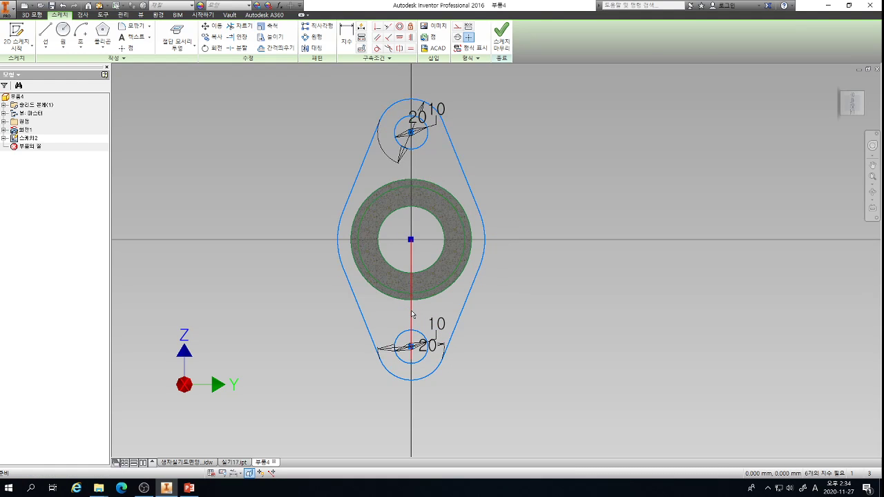
# Delete the vertical centre line and extrude the flange profile 4 mm in the reversed direction.
pyautogui.scroll(3, 322, 225)
pyautogui.scroll(-2, 320, 217)
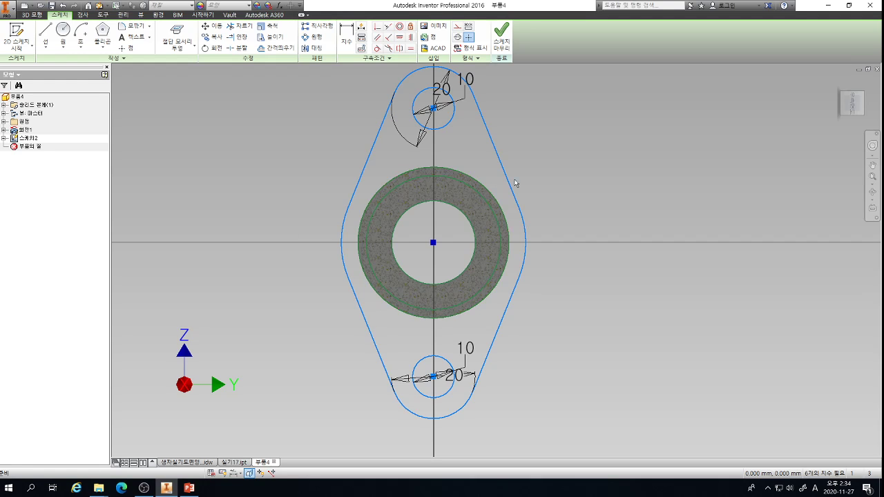
pyautogui.press('e')
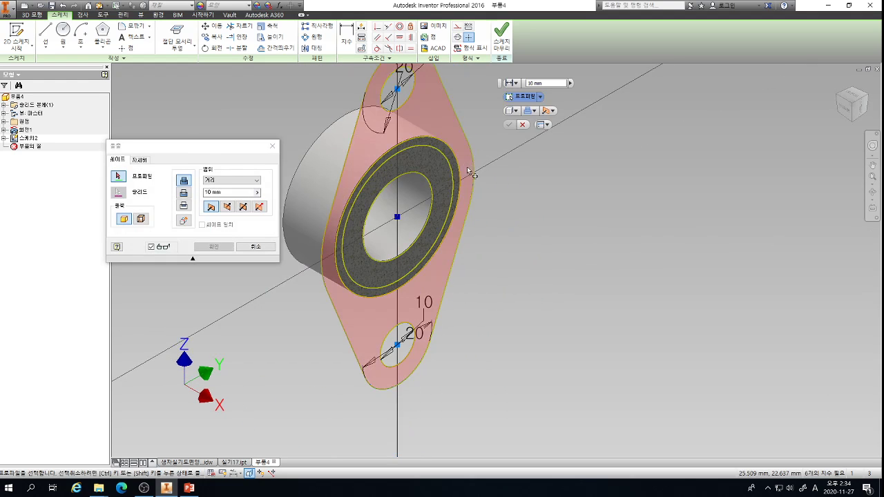
pyautogui.click(438, 113)
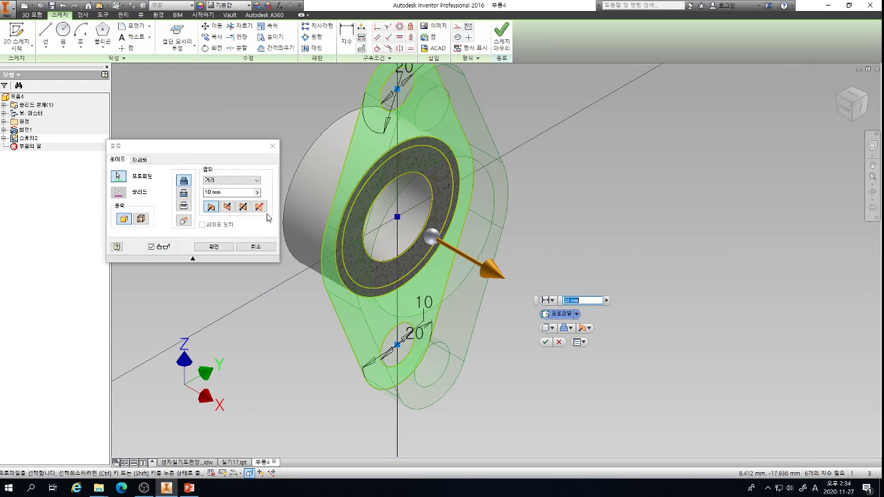
pyautogui.click(227, 208)
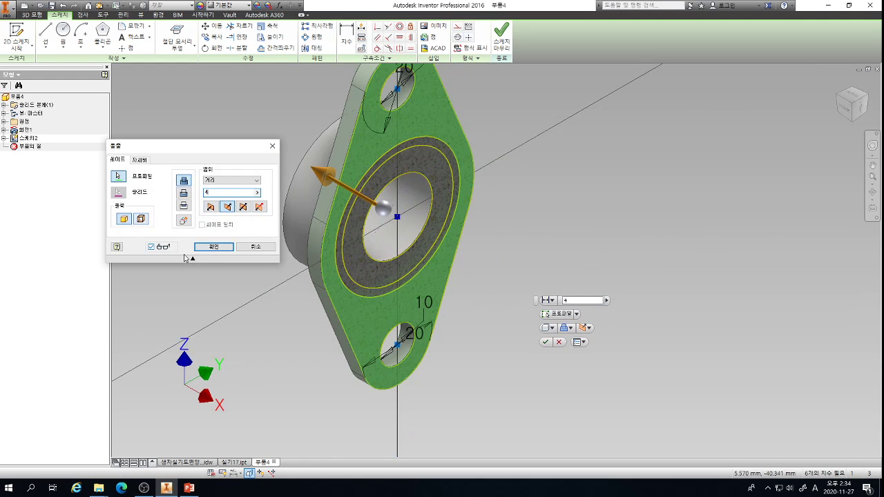
pyautogui.click(210, 247)
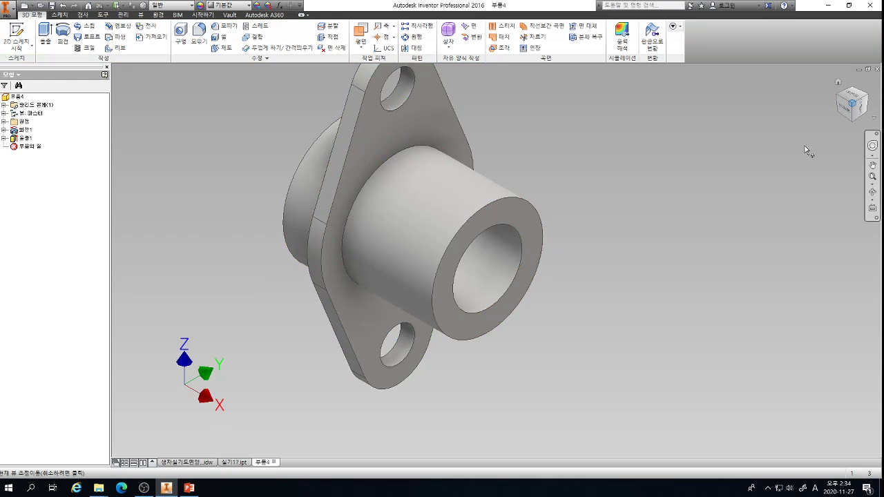
# Set the current isometric view as the home view with the fit-to-view option.
pyautogui.click(849, 114)
pyautogui.rightClick(854, 109)
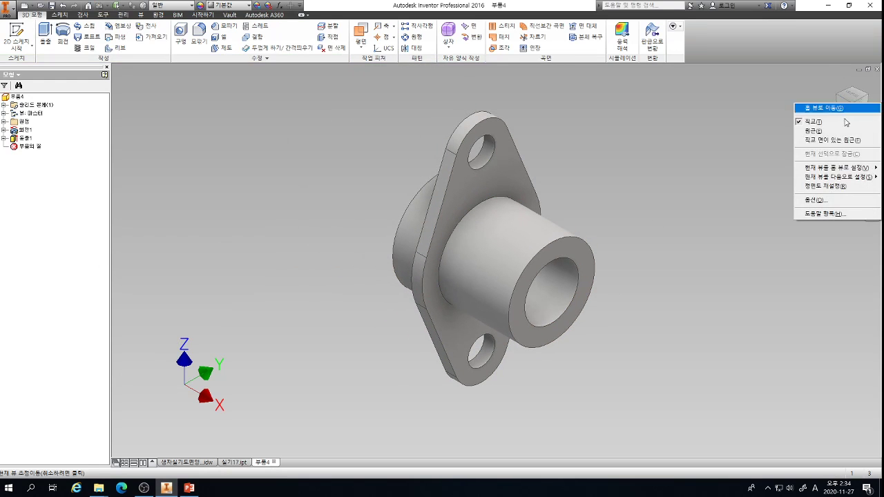
pyautogui.click(766, 166)
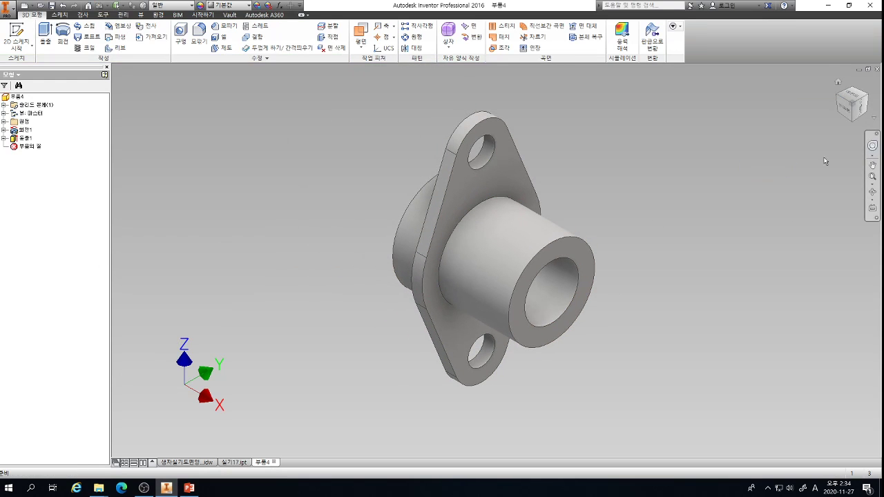
pyautogui.rightClick(852, 105)
pyautogui.moveTo(832, 167)
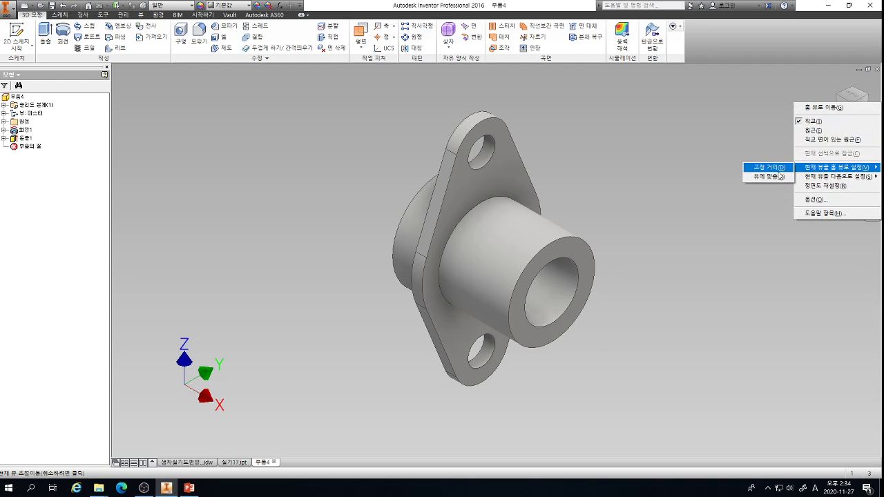
pyautogui.click(774, 177)
# Check the chamfer and thread dimensions on the practice drawing in PowerPoint and return to the Inventor model.
pyautogui.keyDown('shift'); pyautogui.moveTo(499, 278); pyautogui.dragTo(550, 279, button='middle'); pyautogui.keyUp('shift')
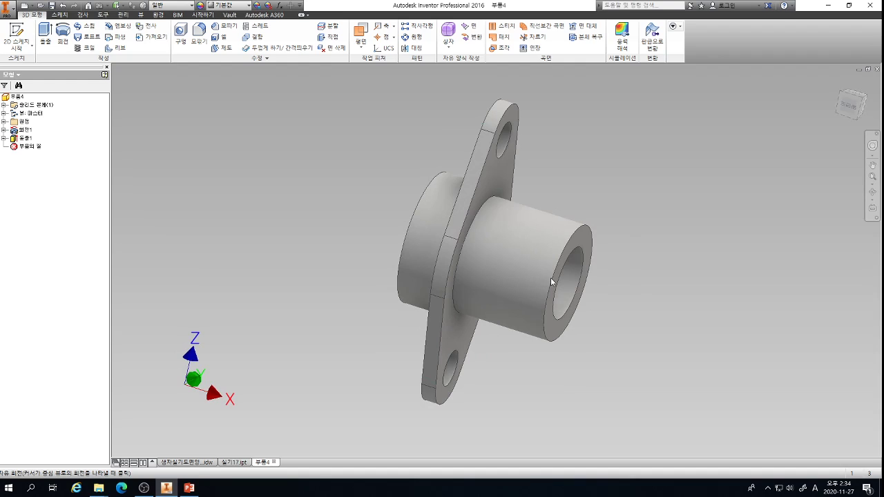
pyautogui.moveTo(551, 282)
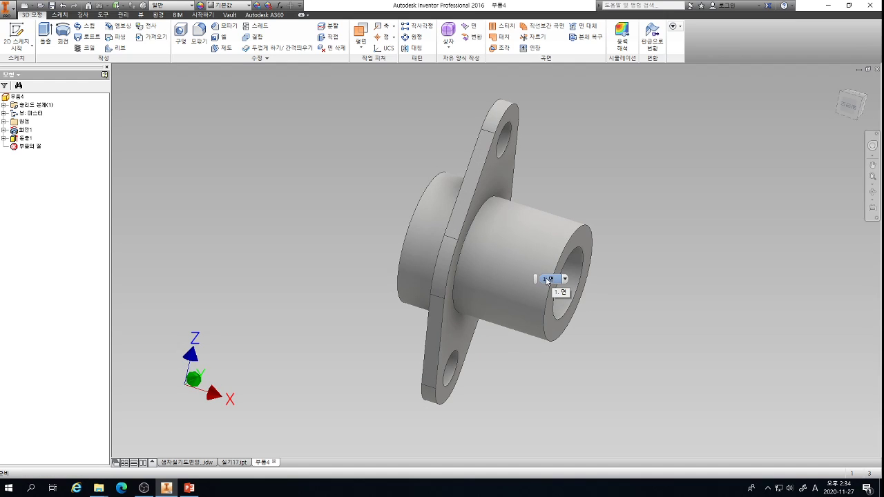
pyautogui.scroll(2, 579, 250)
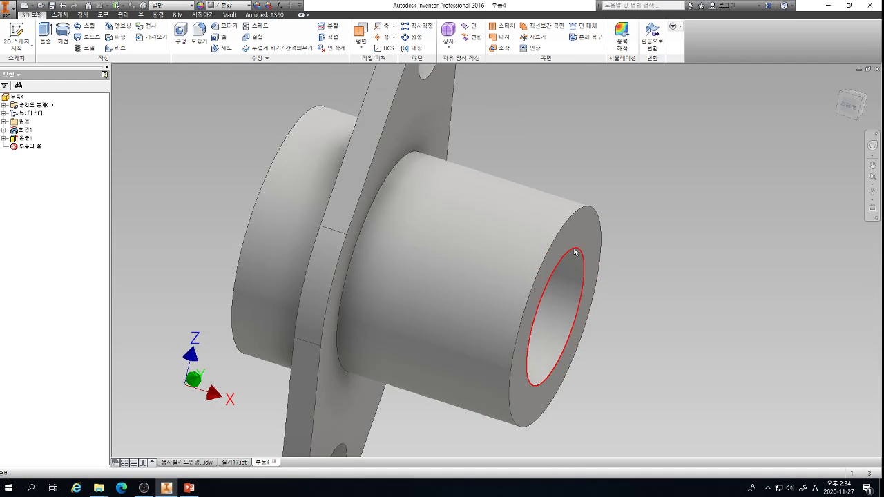
pyautogui.click(188, 487)
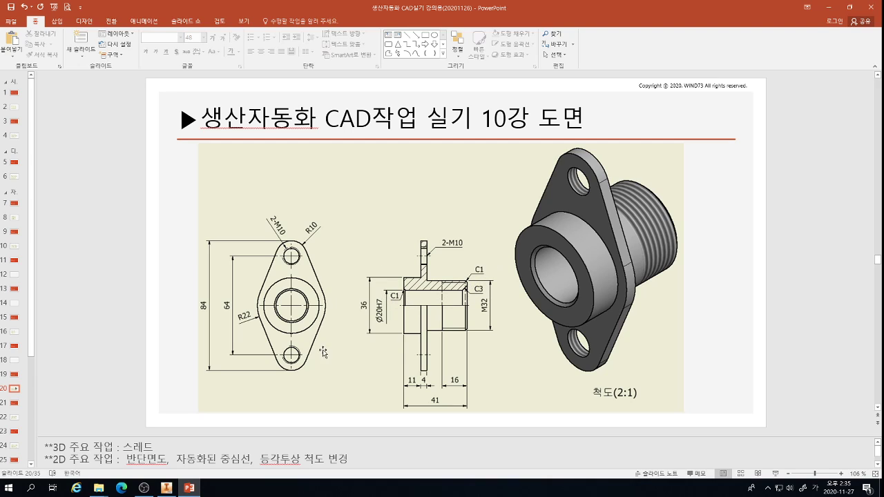
pyautogui.click(166, 488)
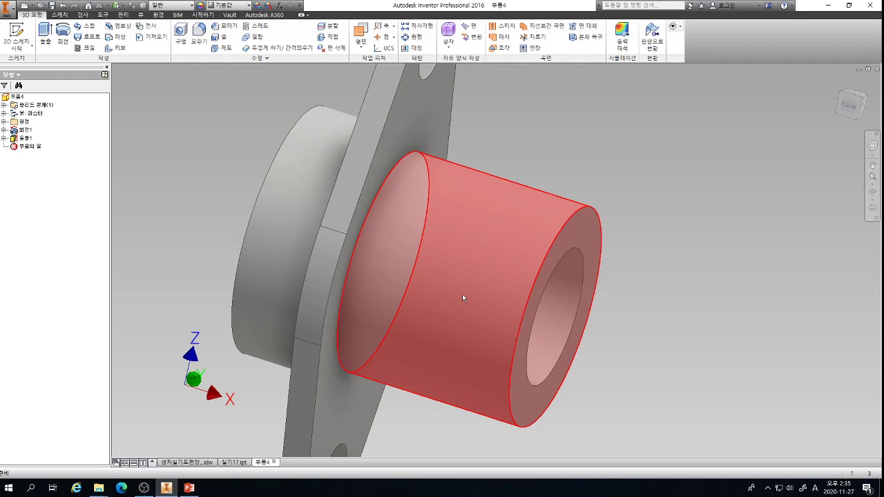
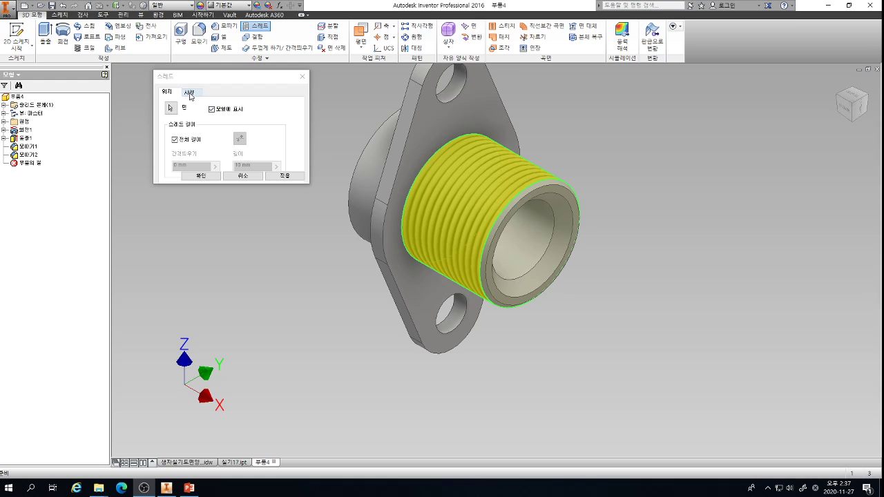
# Set the thread type of the outer cylinder's thread to ISO Metric profile.
pyautogui.click(189, 94)
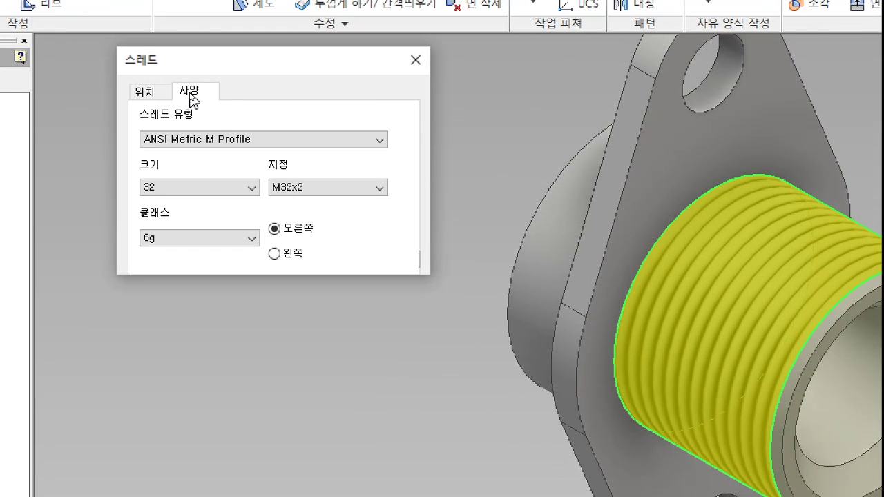
pyautogui.click(229, 139)
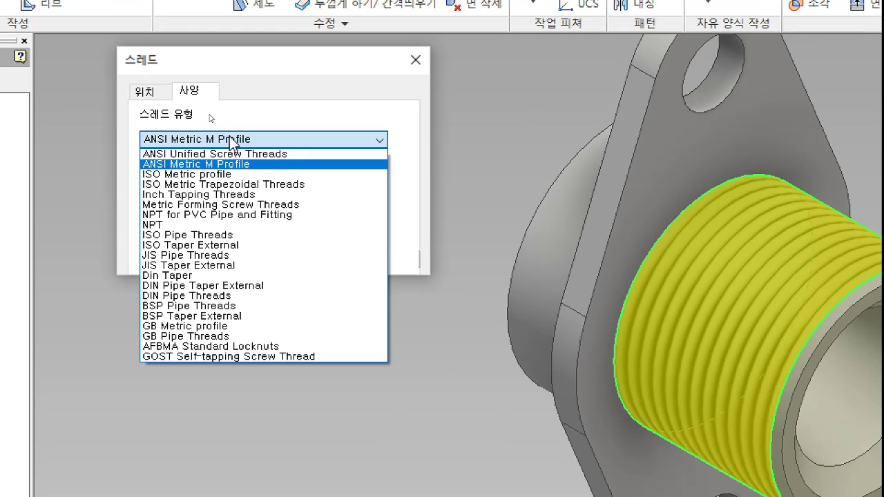
pyautogui.click(229, 177)
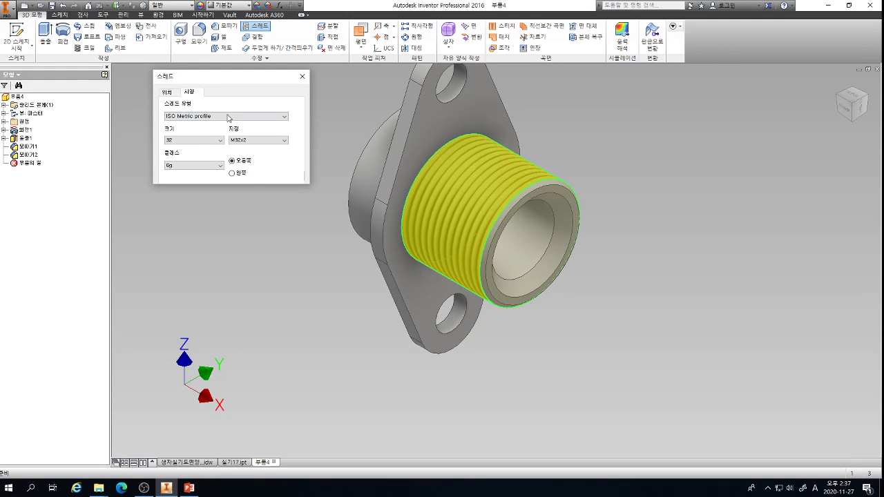
# Turn off full-length threading, set the thread length to 16 mm and create the external thread.
pyautogui.click(170, 94)
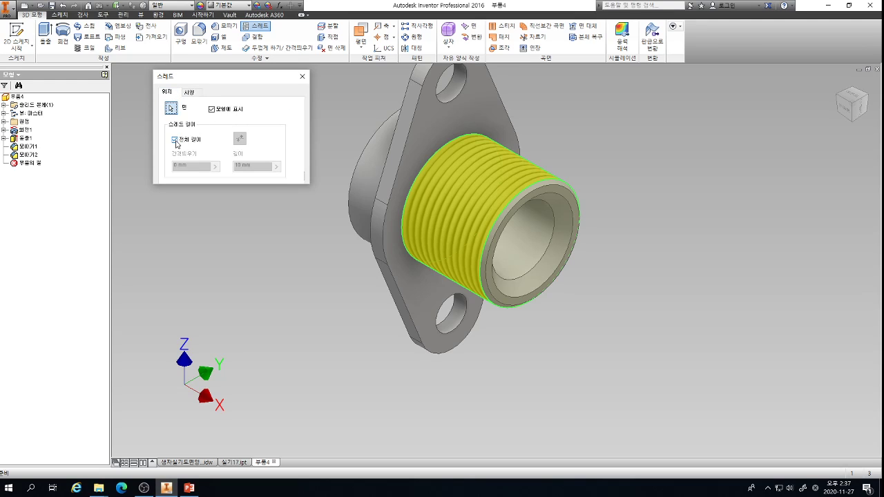
pyautogui.click(175, 140)
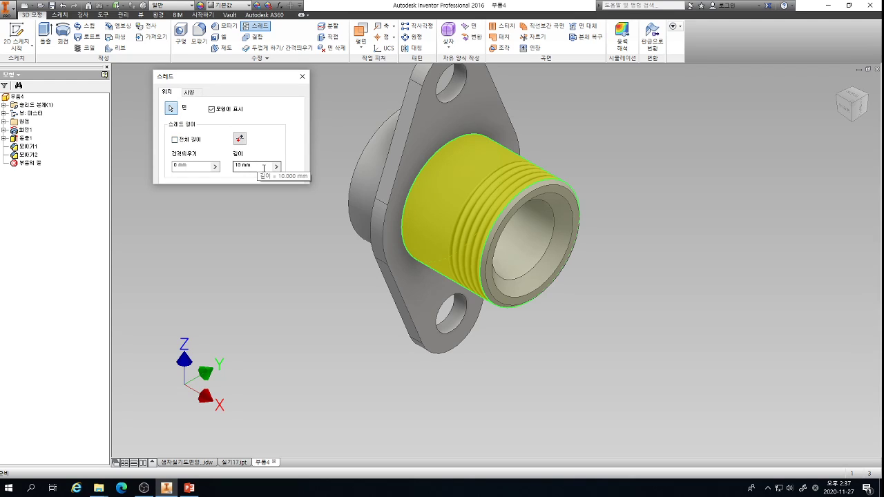
pyautogui.moveTo(264, 168); pyautogui.dragTo(210, 167)
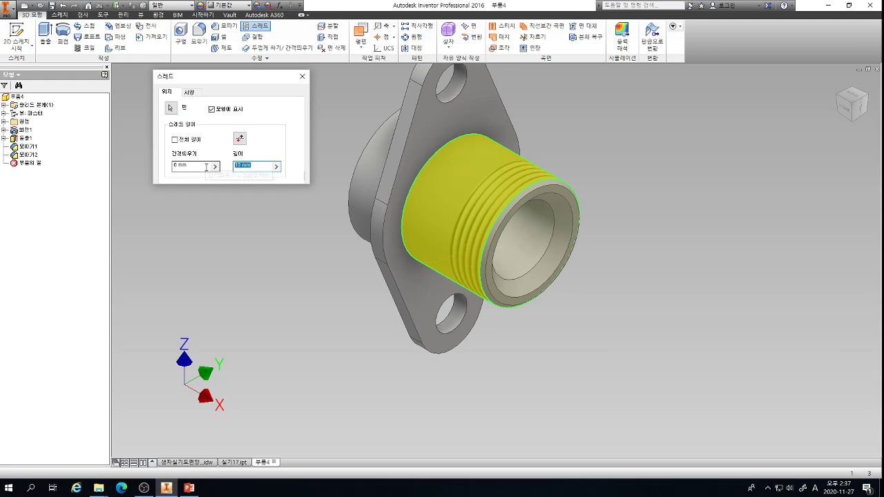
pyautogui.write('16')
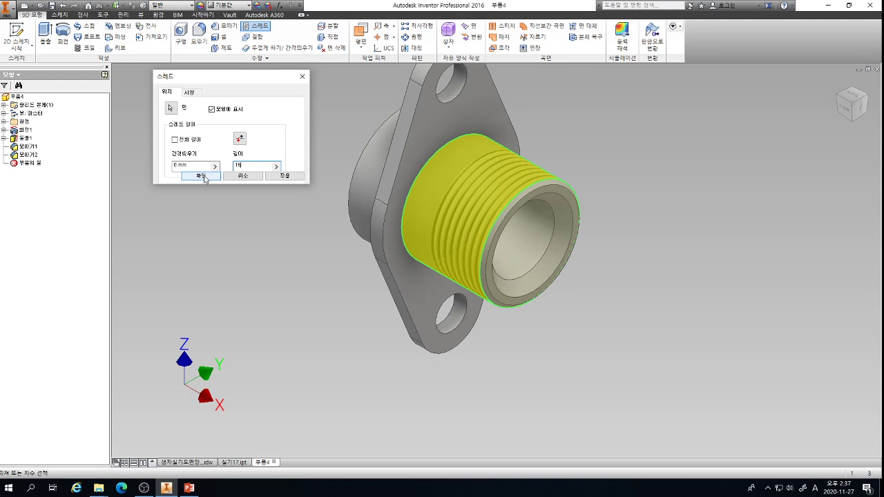
pyautogui.click(201, 176)
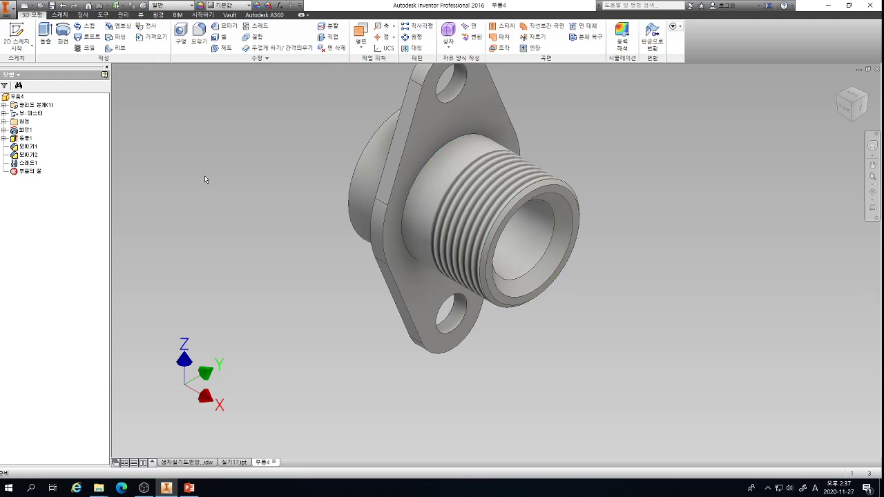
# Examine the external thread, the chamfered bore and the two flange holes of the model up close.
pyautogui.scroll(5, 610, 207)
pyautogui.scroll(-5, 610, 208)
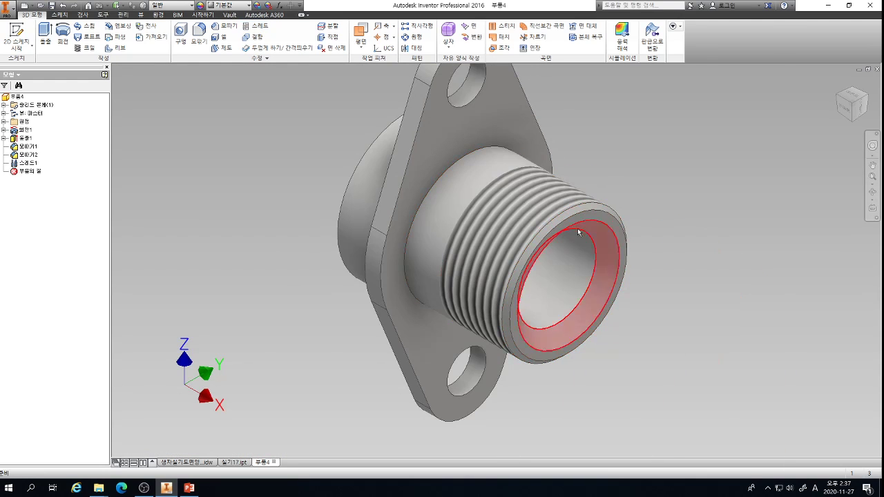
pyautogui.scroll(-2, 540, 179)
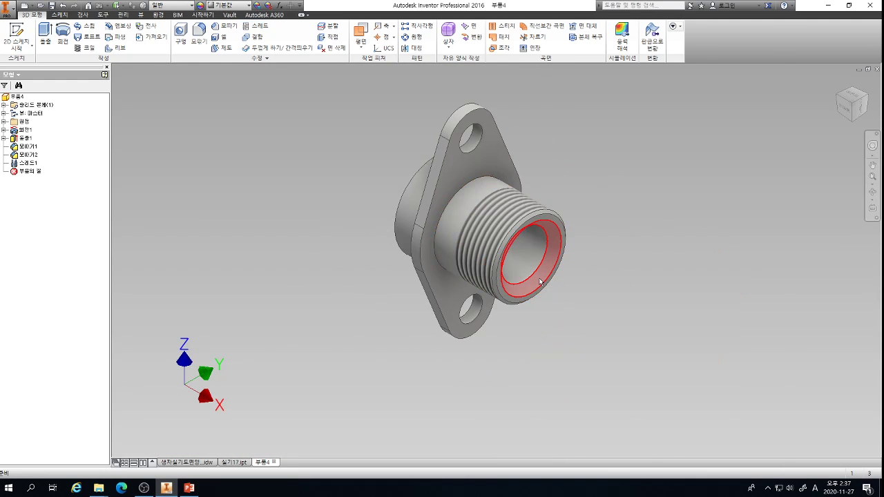
pyautogui.press('F6')
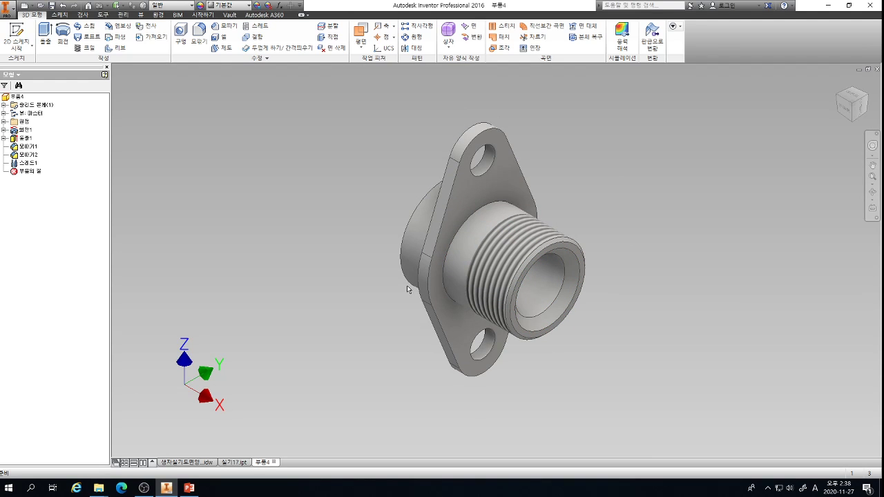
pyautogui.scroll(3, 477, 152)
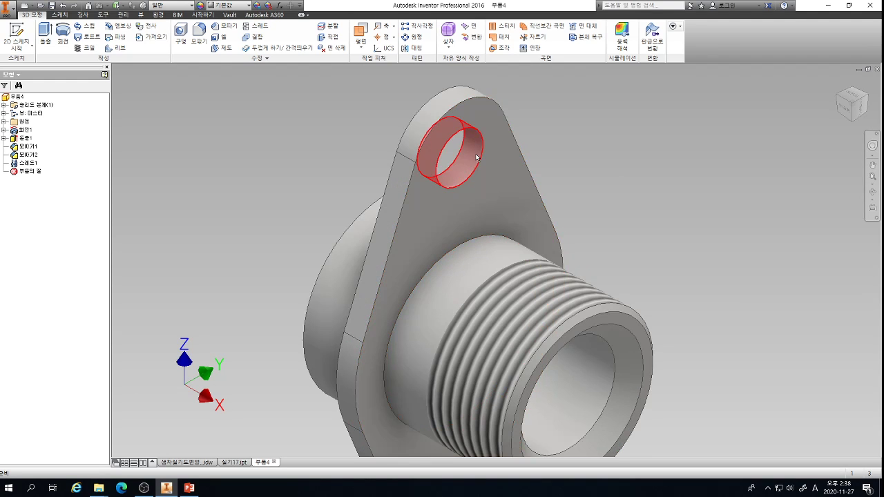
pyautogui.scroll(-3, 476, 149)
pyautogui.scroll(3, 475, 368)
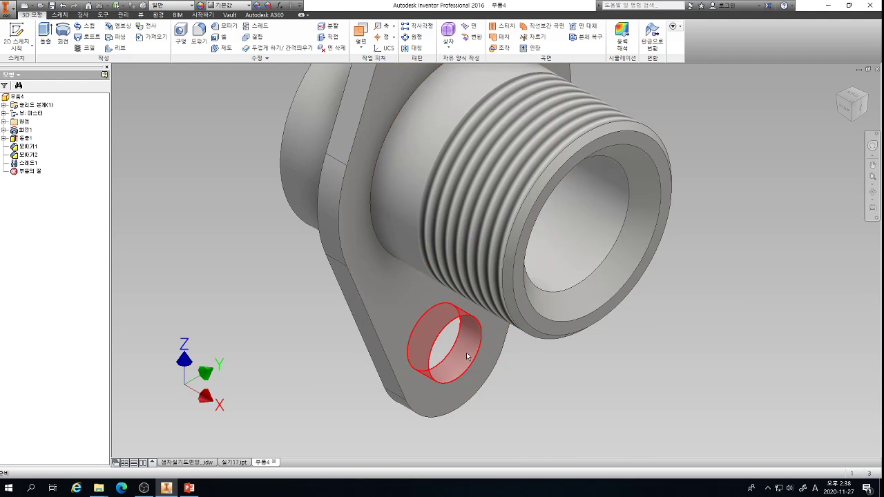
pyautogui.moveTo(467, 355)
pyautogui.scroll(-3, 467, 355)
pyautogui.scroll(3, 461, 243)
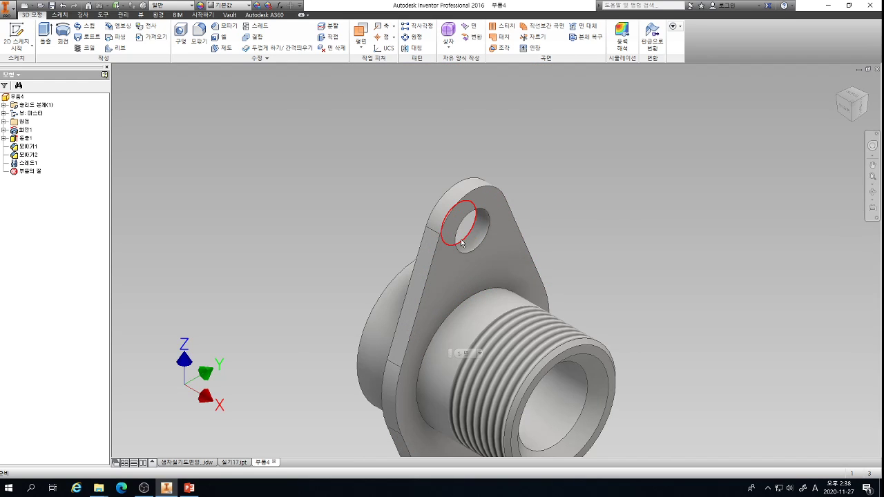
pyautogui.scroll(-3, 462, 243)
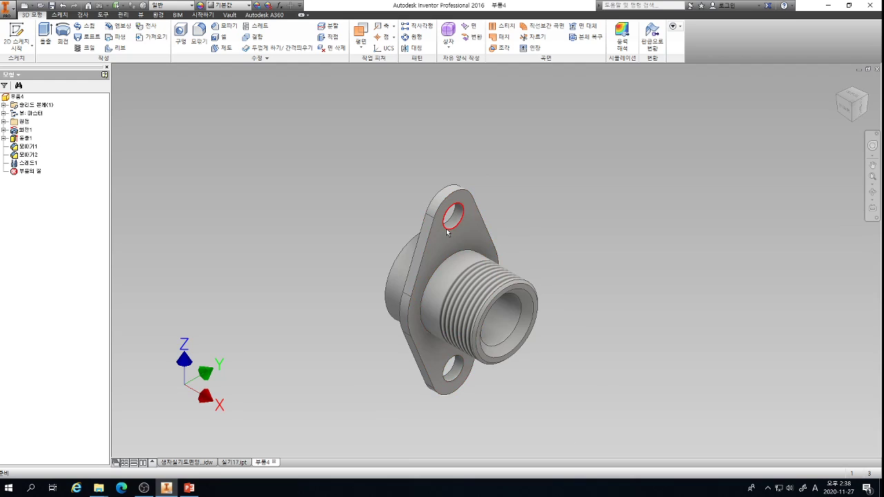
# Add an internal thread to the upper flange hole using the ISO Metric profile type and full-length threading.
pyautogui.moveTo(448, 231)
pyautogui.scroll(3, 455, 219)
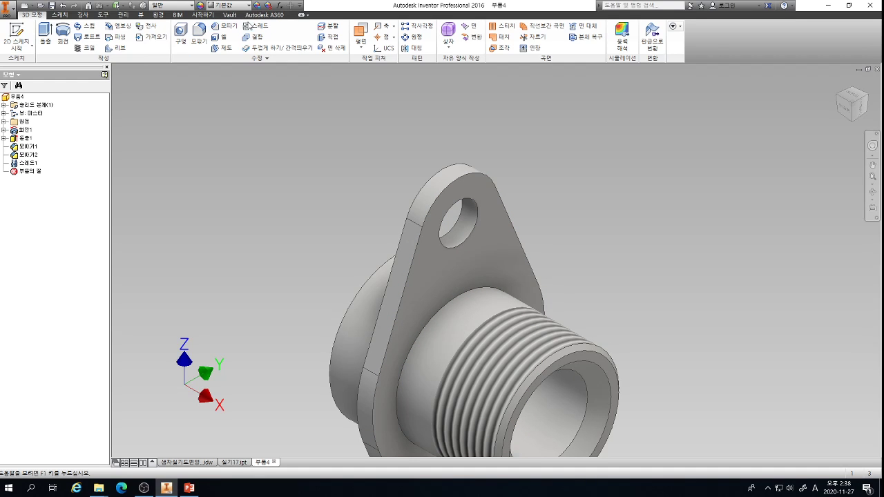
pyautogui.click(256, 26)
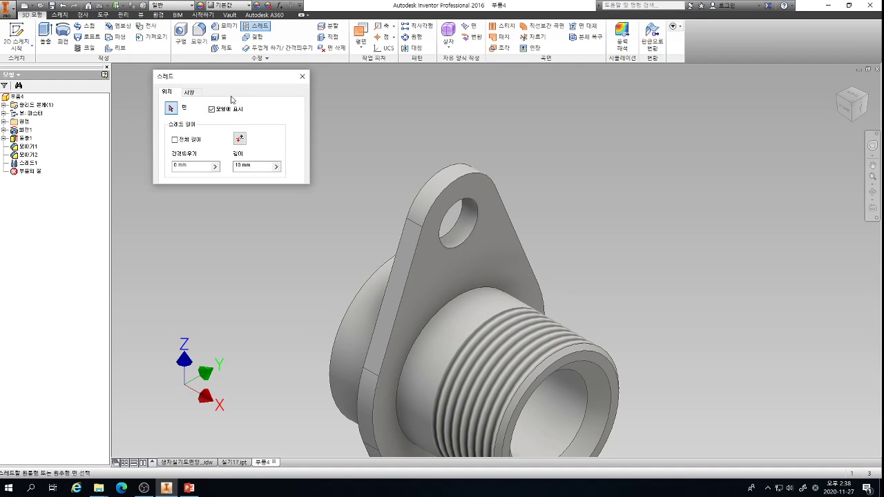
pyautogui.click(452, 217)
pyautogui.scroll(-4, 401, 123)
pyautogui.scroll(3, 418, 236)
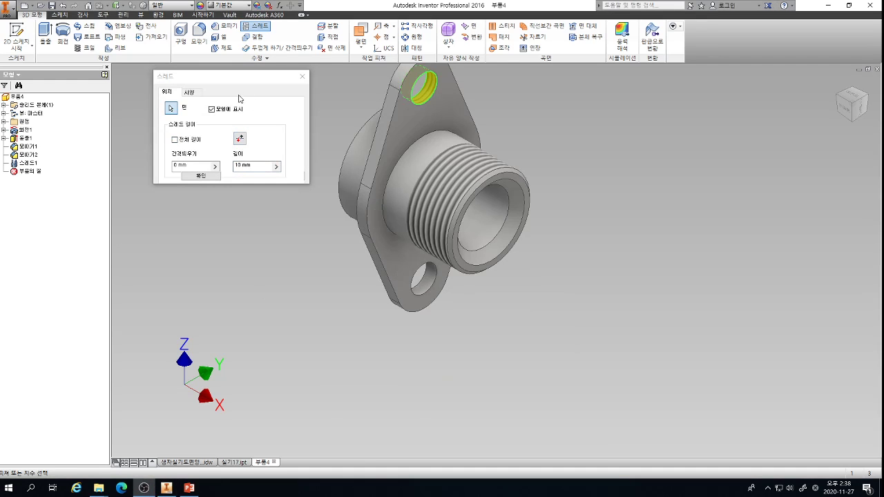
pyautogui.click(190, 92)
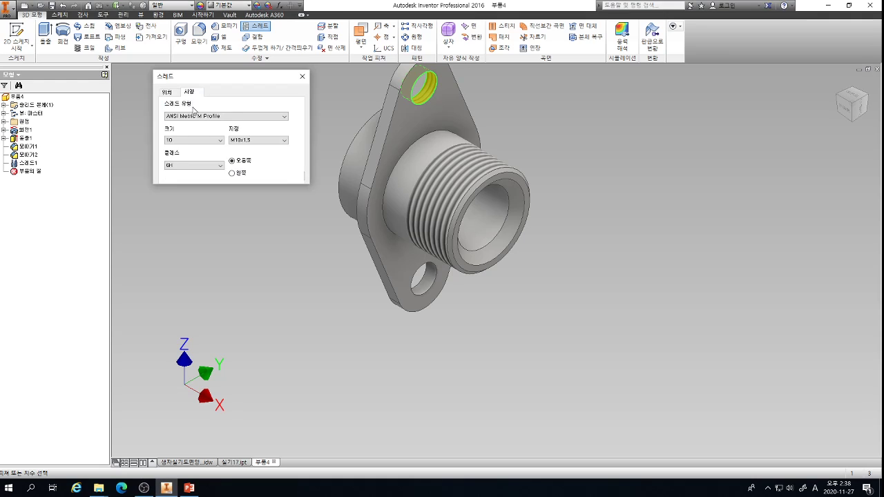
pyautogui.click(196, 117)
pyautogui.click(196, 134)
pyautogui.click(167, 93)
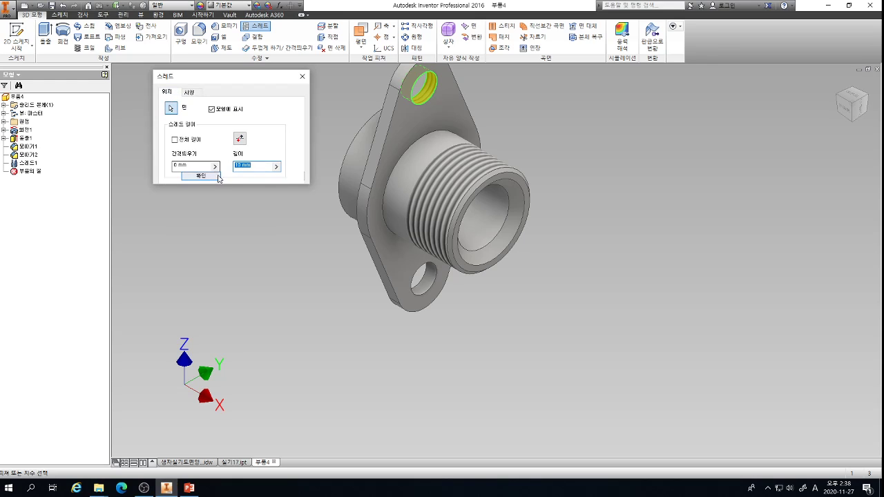
pyautogui.click(176, 139)
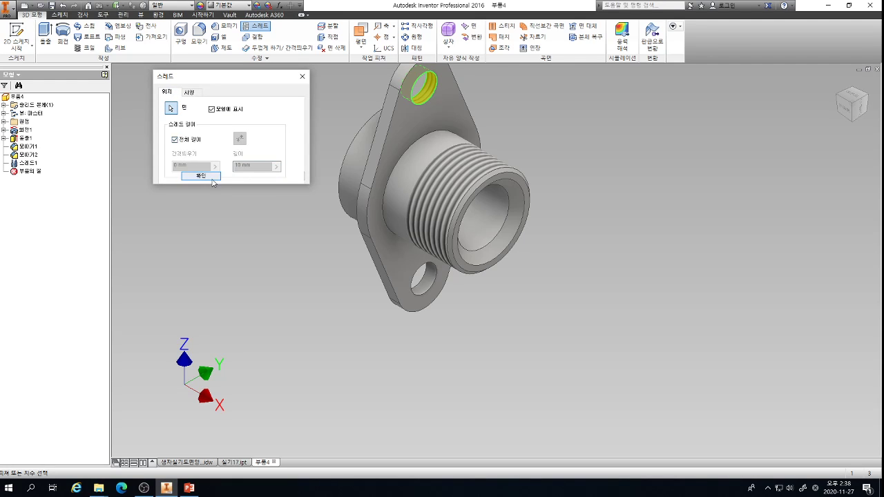
pyautogui.click(210, 176)
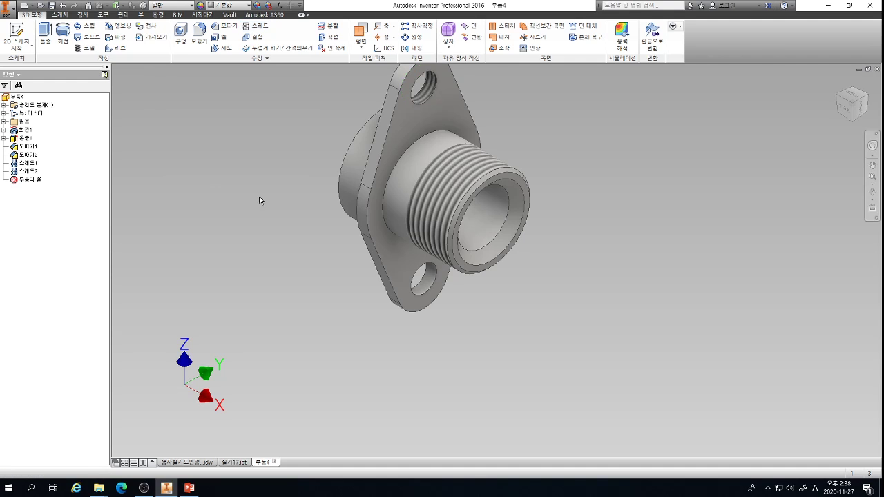
# Thread the lower flange hole over its full length with the ISO Metric profile type.
pyautogui.click(256, 26)
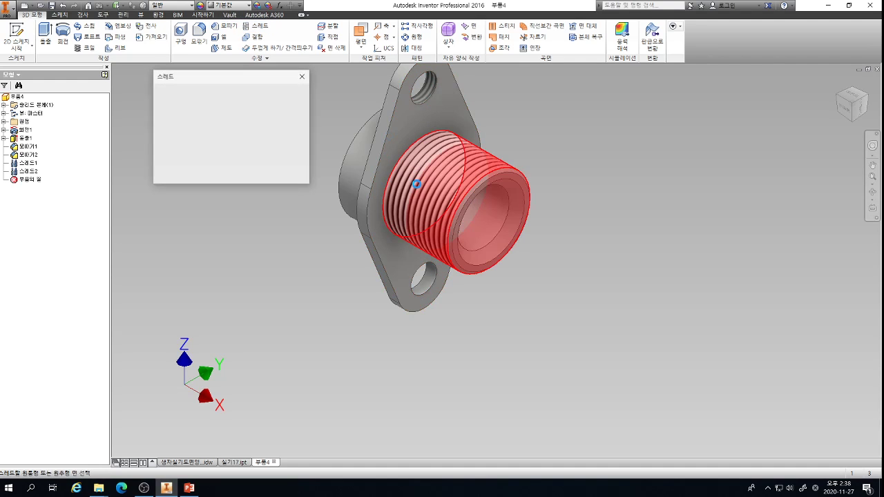
pyautogui.click(433, 286)
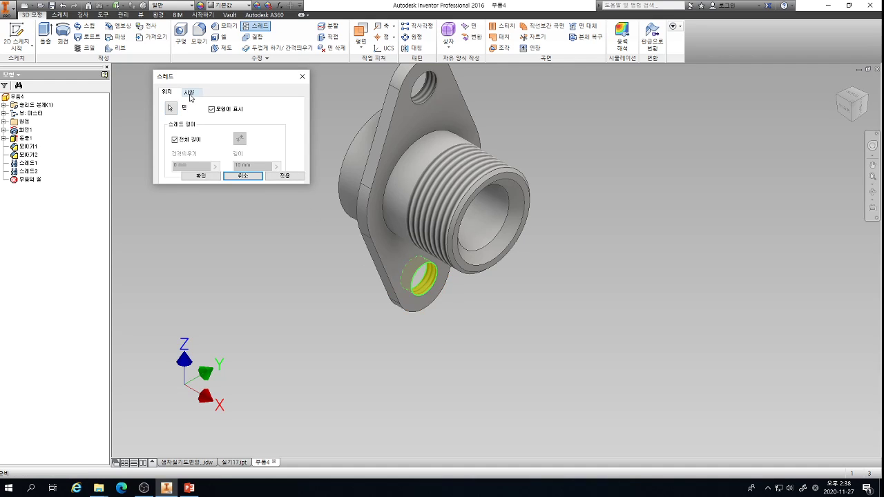
pyautogui.click(190, 94)
pyautogui.click(188, 116)
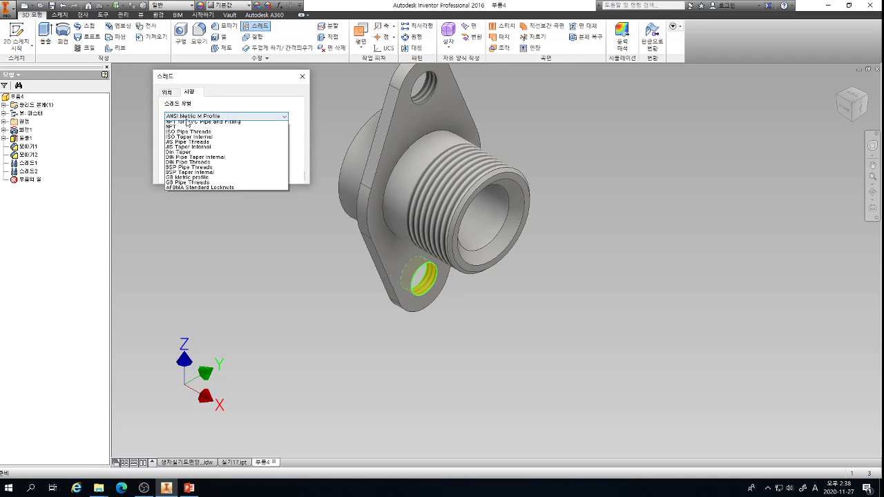
pyautogui.click(188, 134)
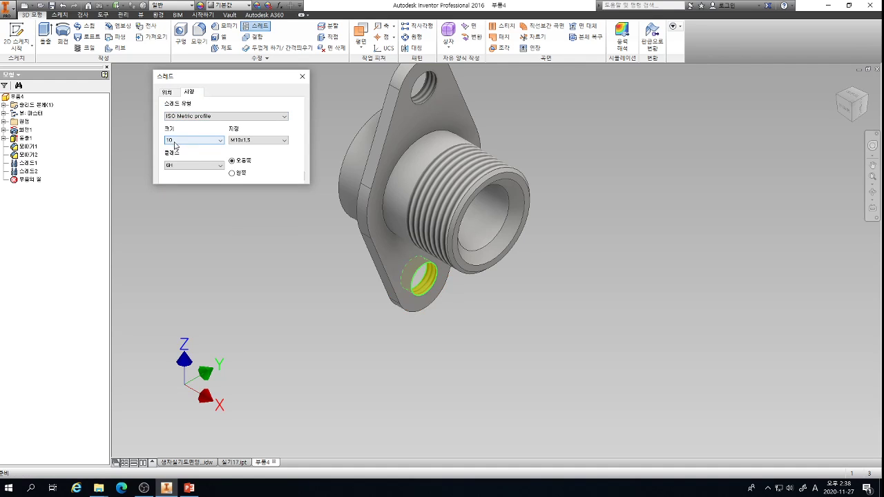
pyautogui.click(168, 94)
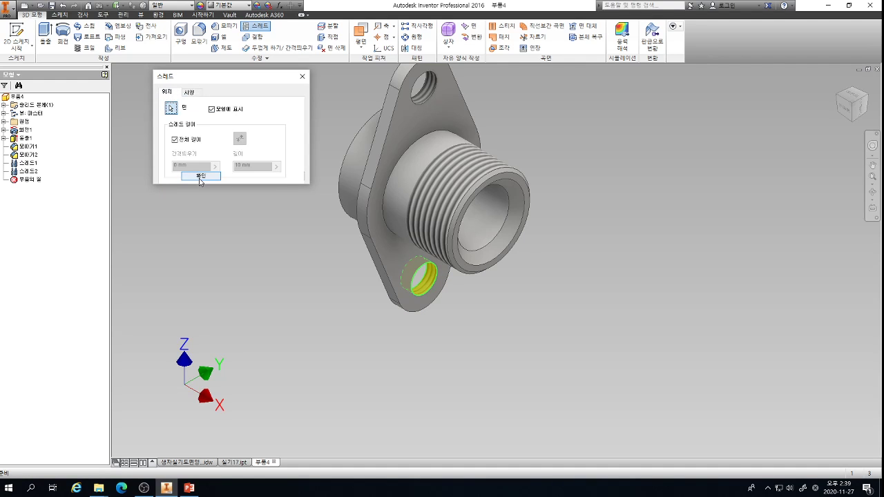
pyautogui.click(201, 178)
# Inspect the threaded flange holes and outer thread from different angles and return to the home view.
pyautogui.scroll(-3, 422, 289)
pyautogui.scroll(3, 366, 321)
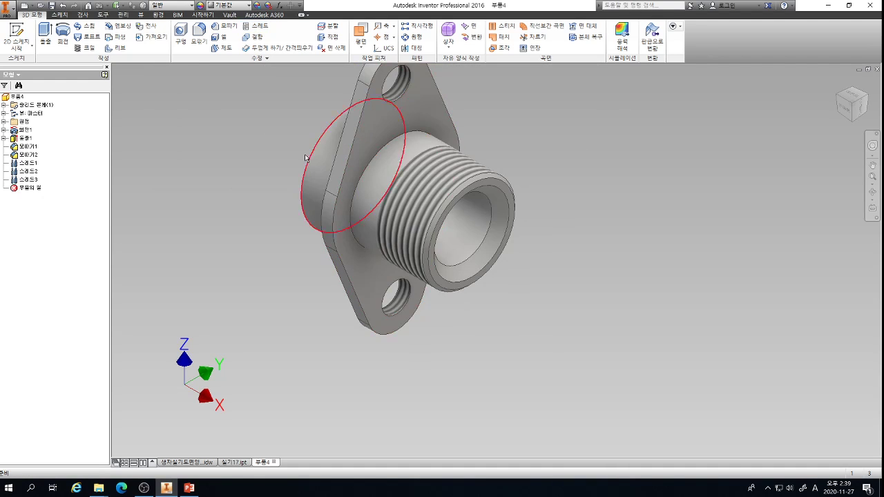
pyautogui.scroll(-4, 326, 214)
pyautogui.scroll(3, 368, 243)
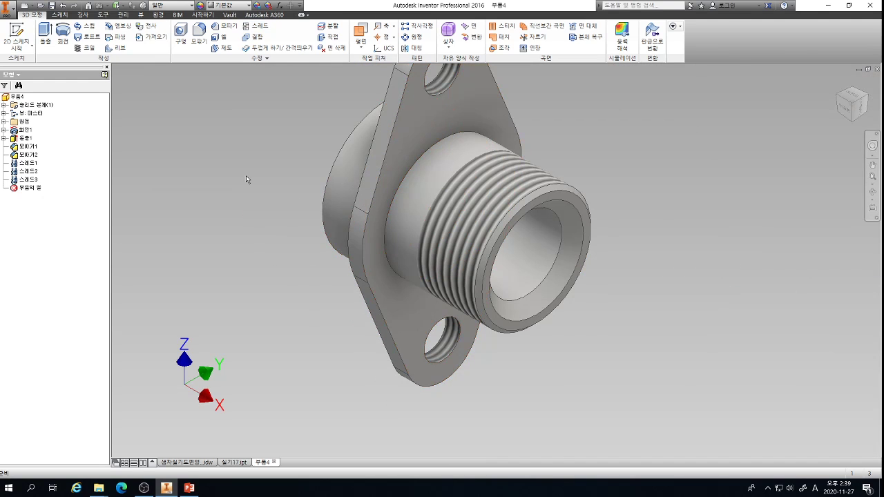
pyautogui.moveTo(252, 181); pyautogui.dragTo(278, 198, button='middle')
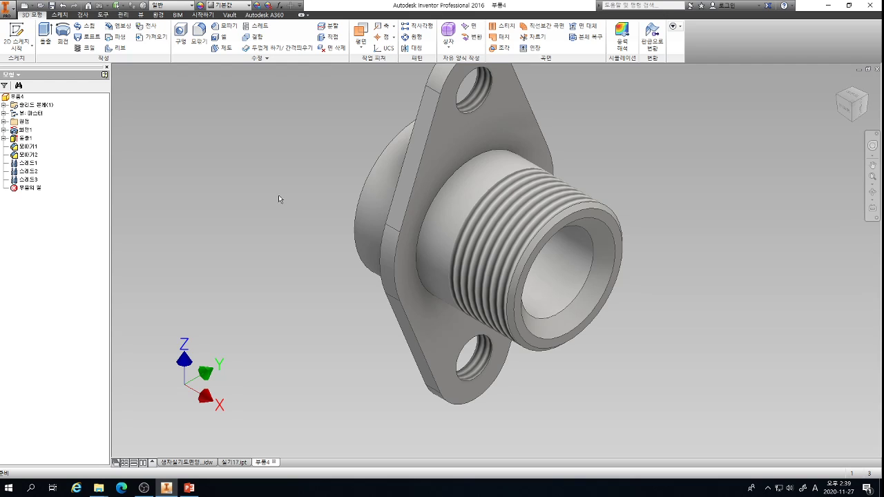
pyautogui.keyDown('shift'); pyautogui.moveTo(543, 253); pyautogui.dragTo(468, 268, button='middle'); pyautogui.keyUp('shift')
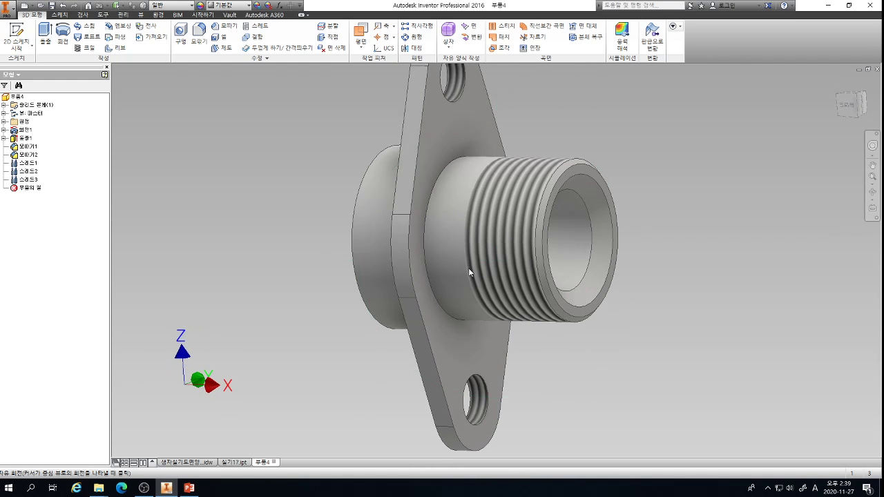
pyautogui.press('F6')
# Save the part as 실기10 in the 생자실기 folder.
pyautogui.click(53, 5)
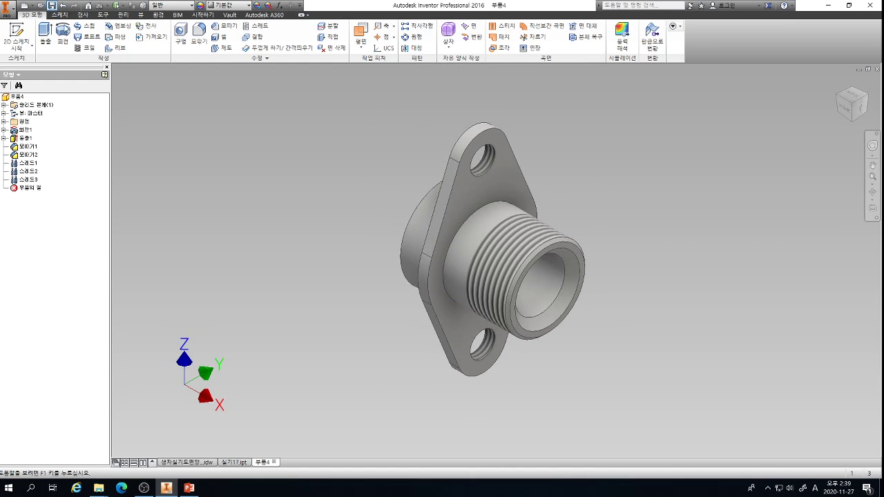
pyautogui.click(393, 214)
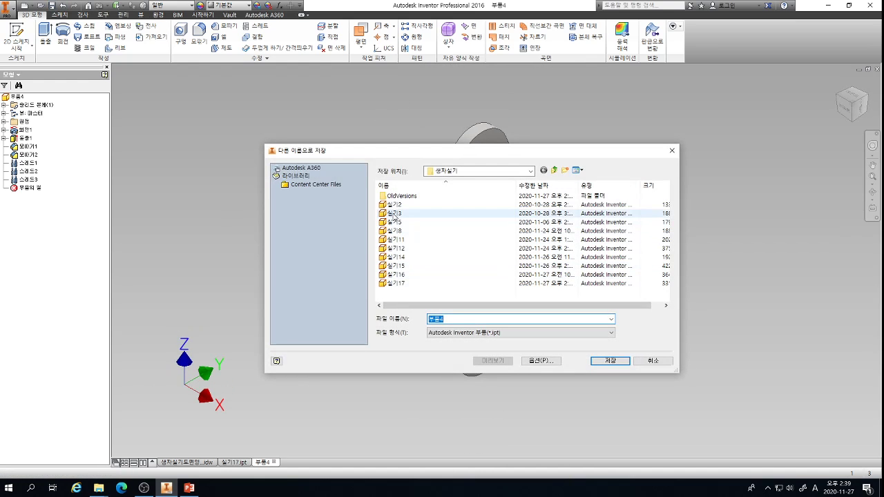
pyautogui.click(462, 318)
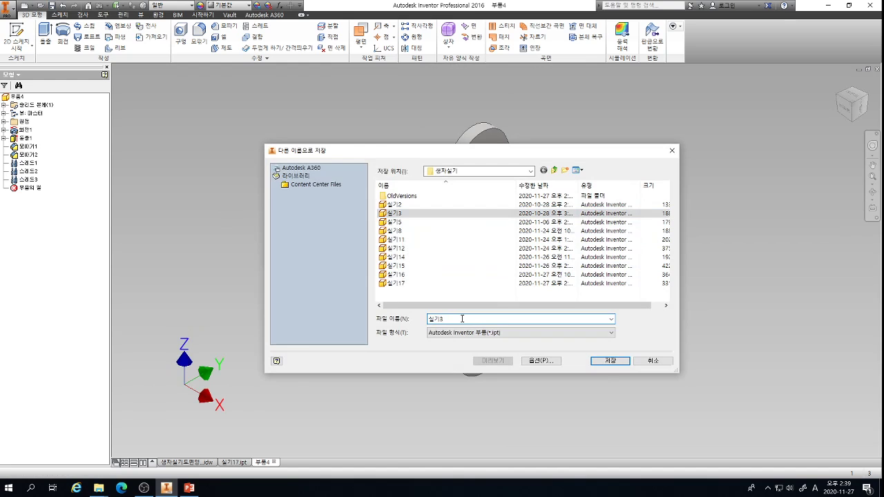
pyautogui.press('BackSpace')
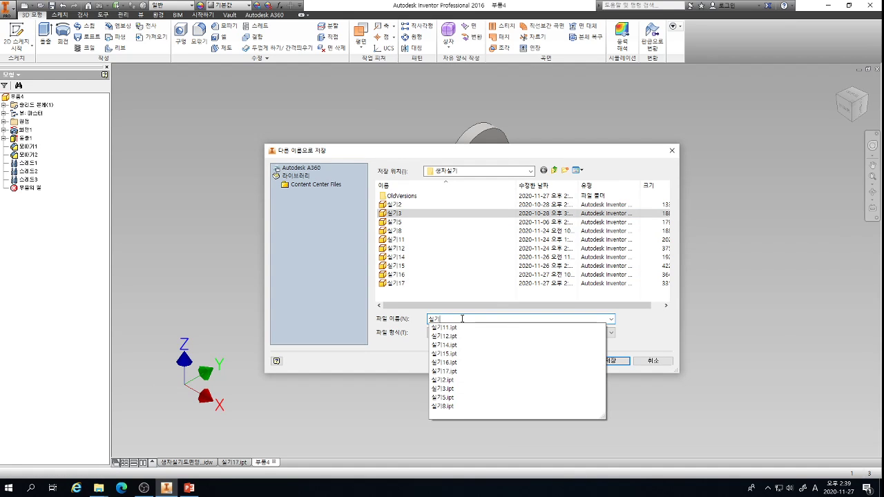
pyautogui.write('10')
pyautogui.click(617, 361)
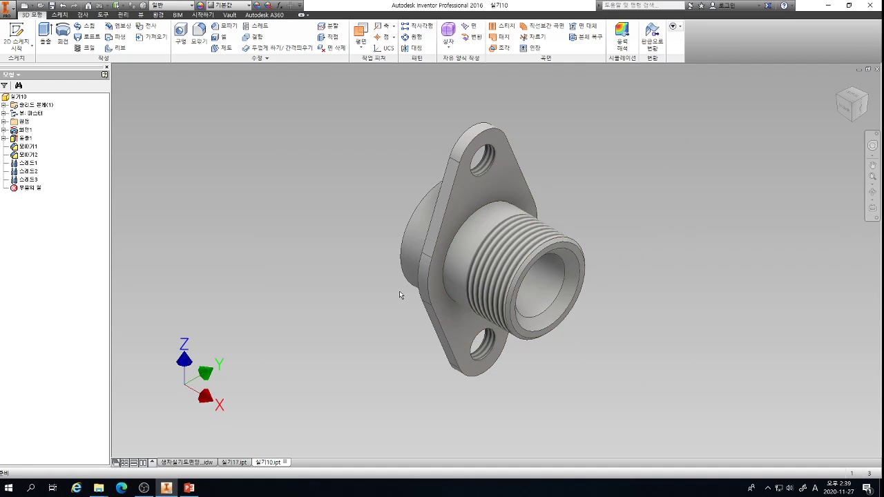
# Switch to the exam drawing sheet 생자실기도면양식(2020년) and bring the whole sheet into view.
pyautogui.click(201, 466)
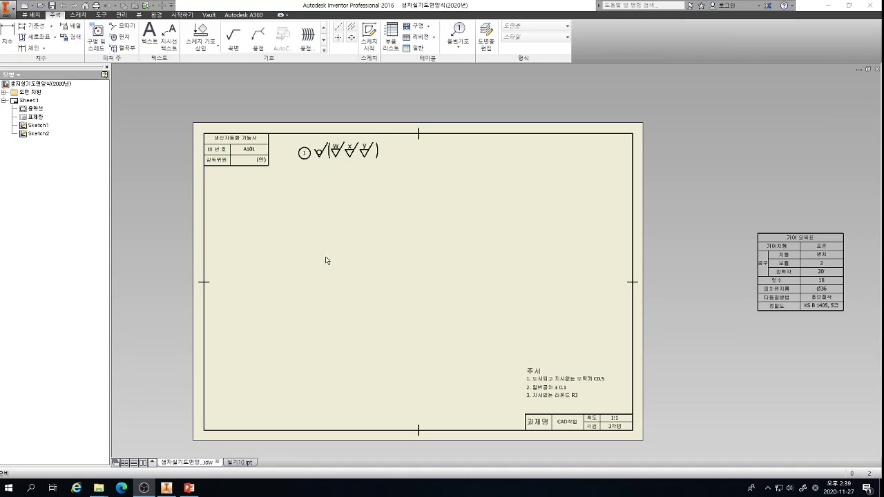
pyautogui.moveTo(319, 261); pyautogui.dragTo(329, 254, button='middle')
pyautogui.scroll(-3, 308, 246)
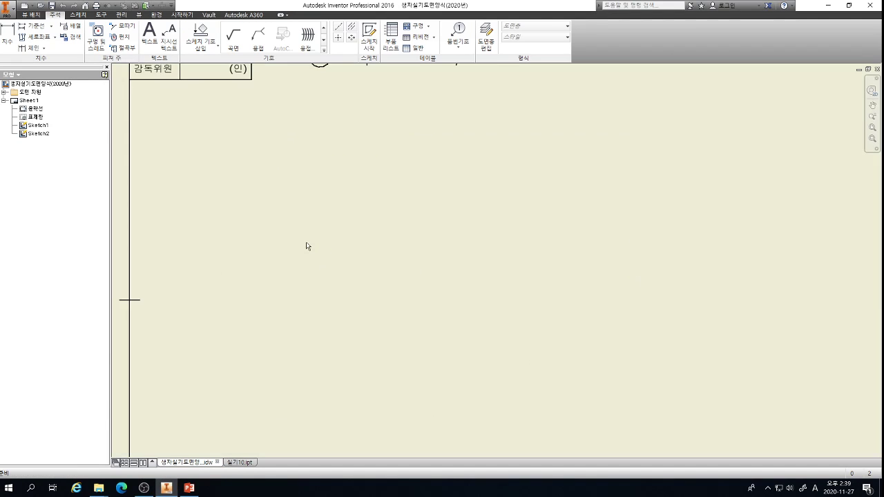
pyautogui.scroll(2, 308, 246)
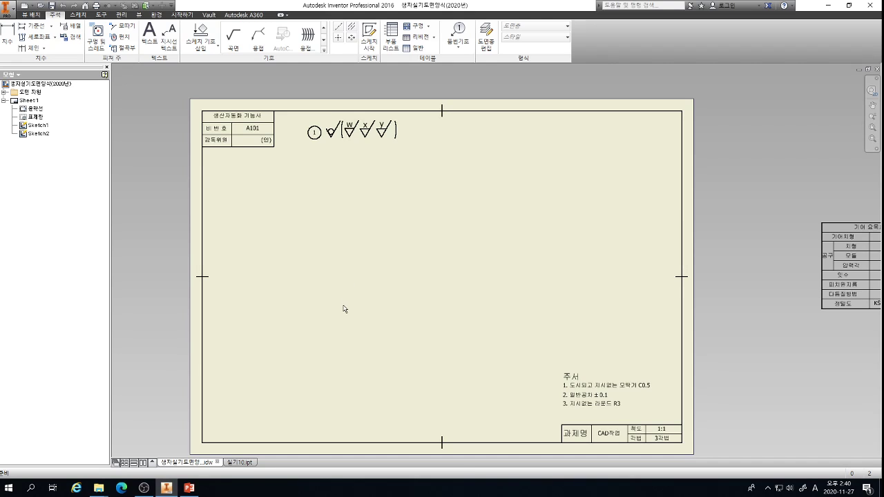
pyautogui.moveTo(343, 308); pyautogui.dragTo(326, 296, button='middle')
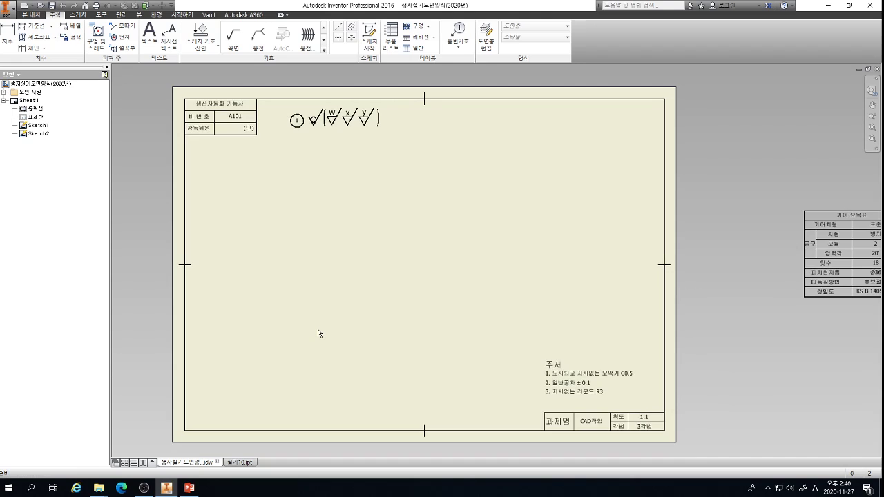
pyautogui.scroll(1, 317, 333)
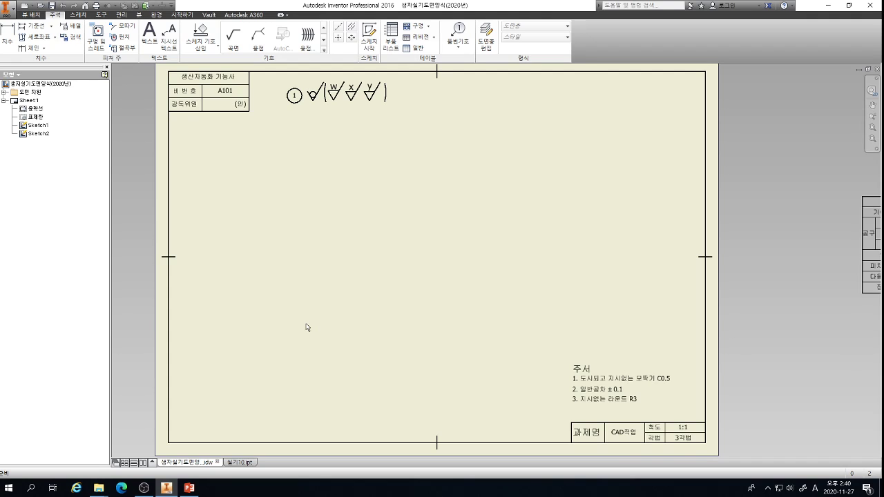
# Start a base view of 실기10 at 1:1 scale, oriented with the flange upright and the threaded end pointing right.
pyautogui.click(31, 15)
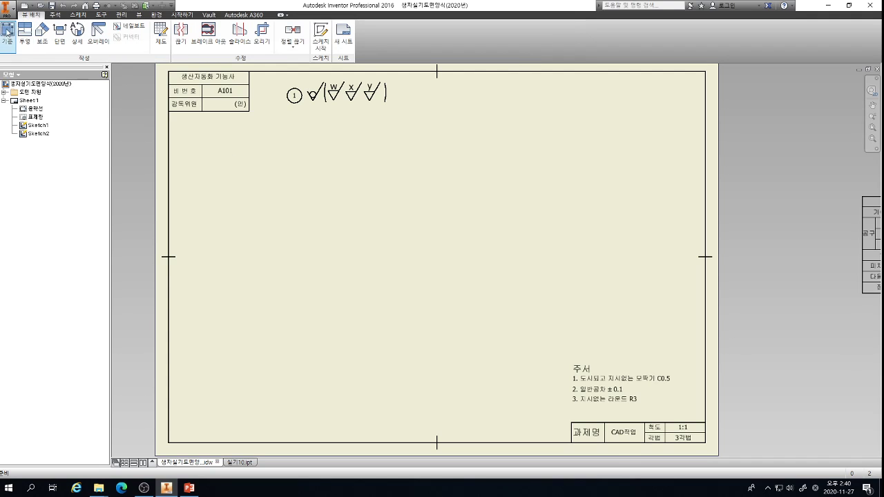
pyautogui.click(7, 31)
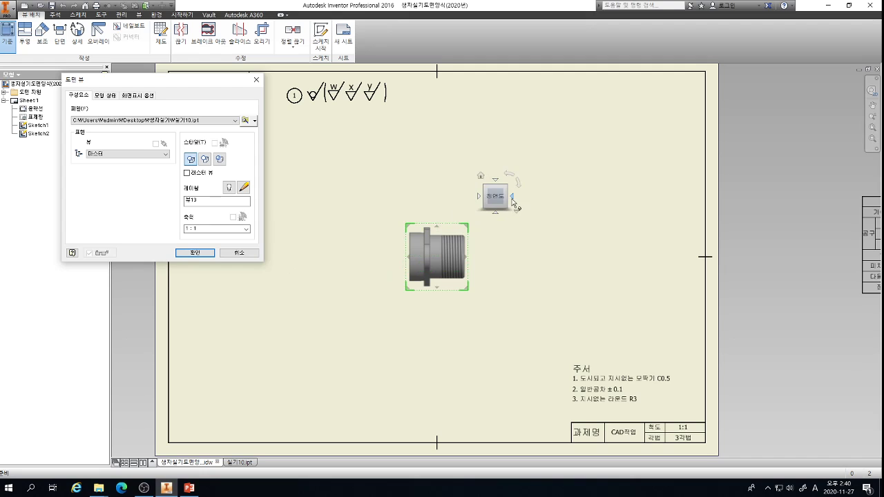
pyautogui.click(513, 200)
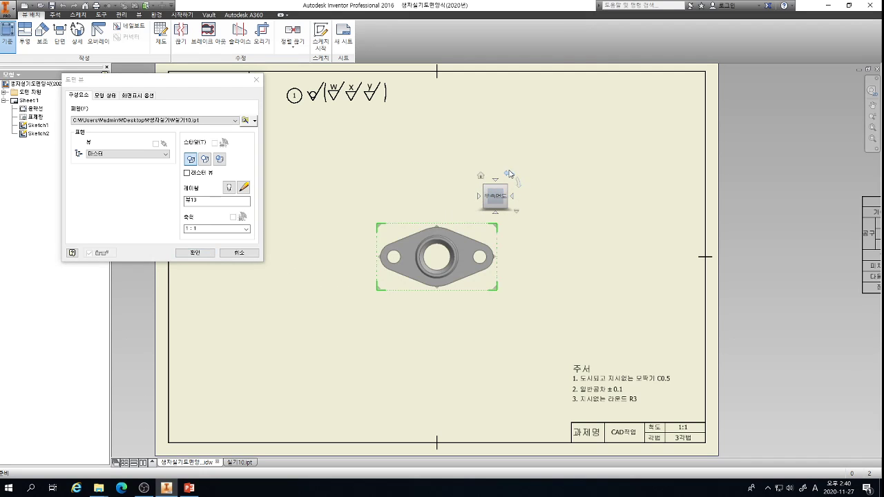
pyautogui.click(511, 175)
pyautogui.click(512, 196)
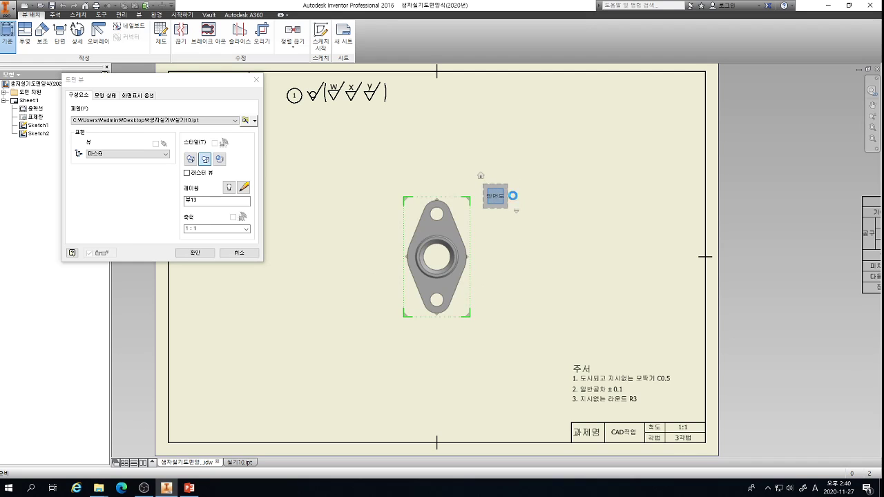
pyautogui.click(478, 196)
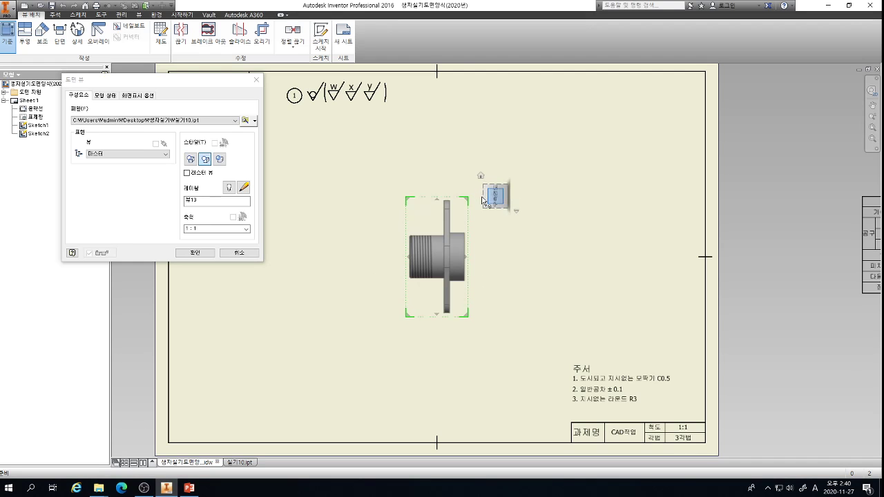
pyautogui.click(479, 196)
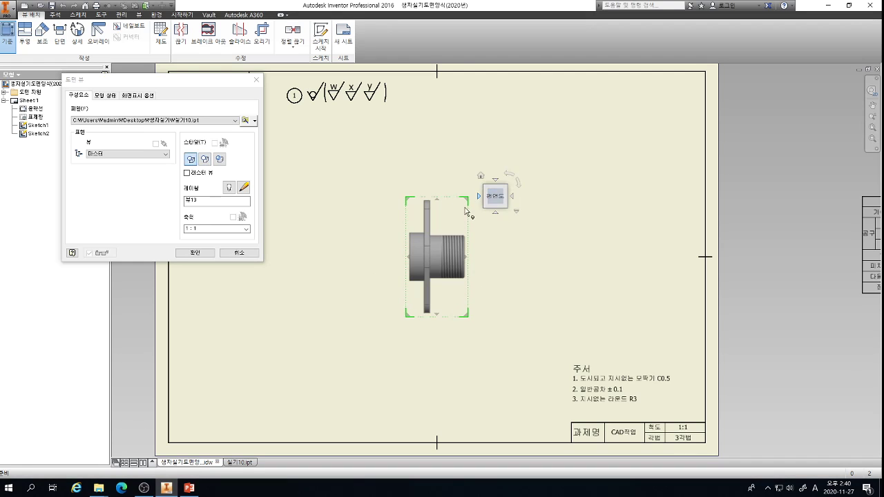
# Project an end view to the left of the base view and an isometric view in the sheet's upper right corner, creating all views.
pyautogui.click(308, 261)
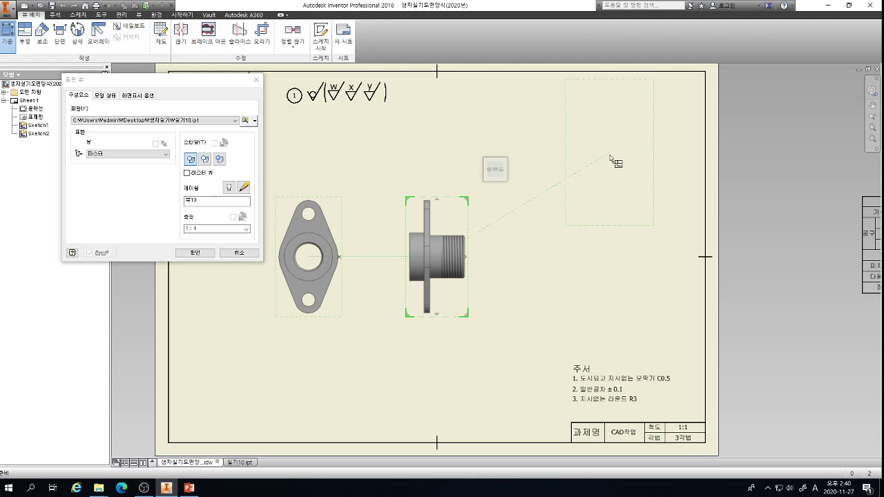
pyautogui.click(613, 166)
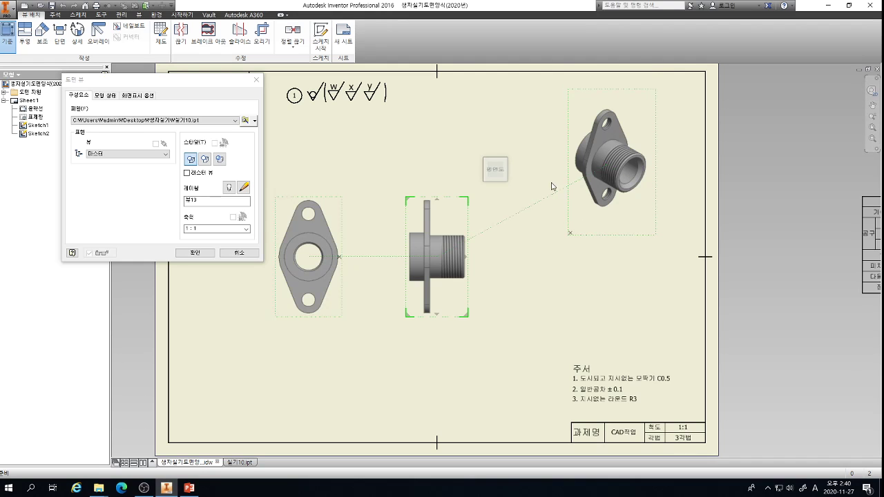
pyautogui.rightClick(630, 154)
pyautogui.click(680, 158)
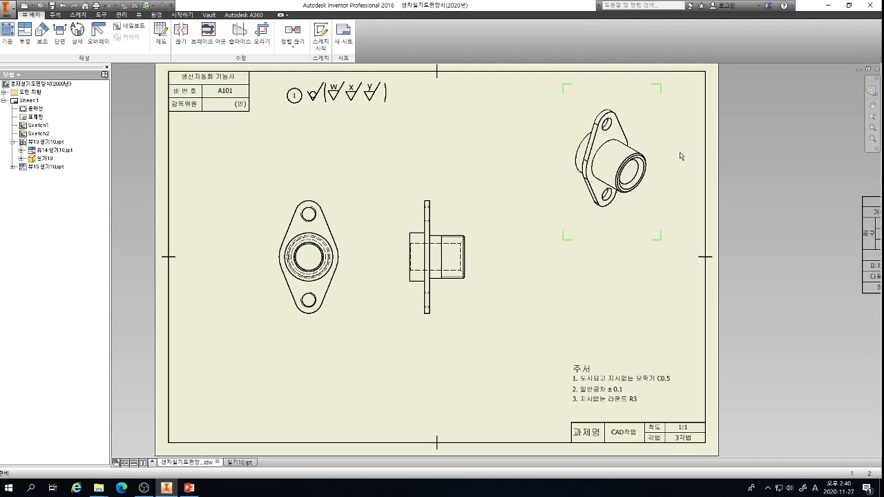
# Reorient the isometric view so the unthreaded end faces forward, and display it shaded.
pyautogui.doubleClick(641, 147)
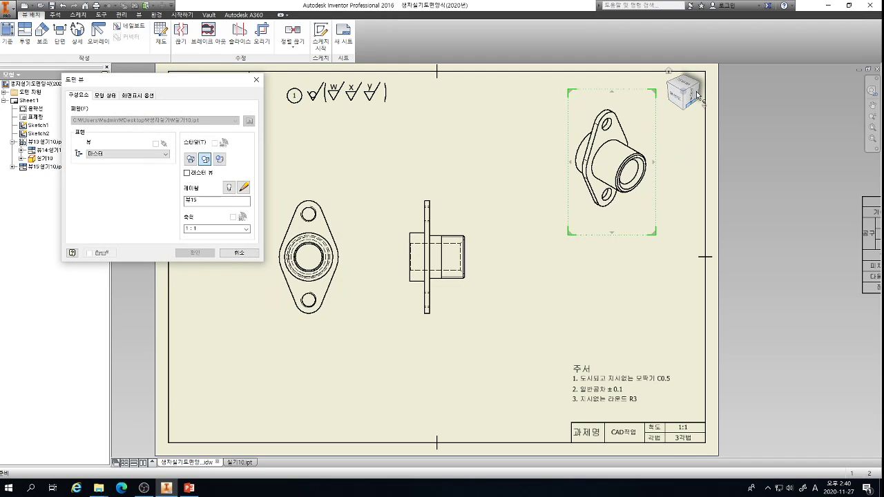
pyautogui.click(667, 83)
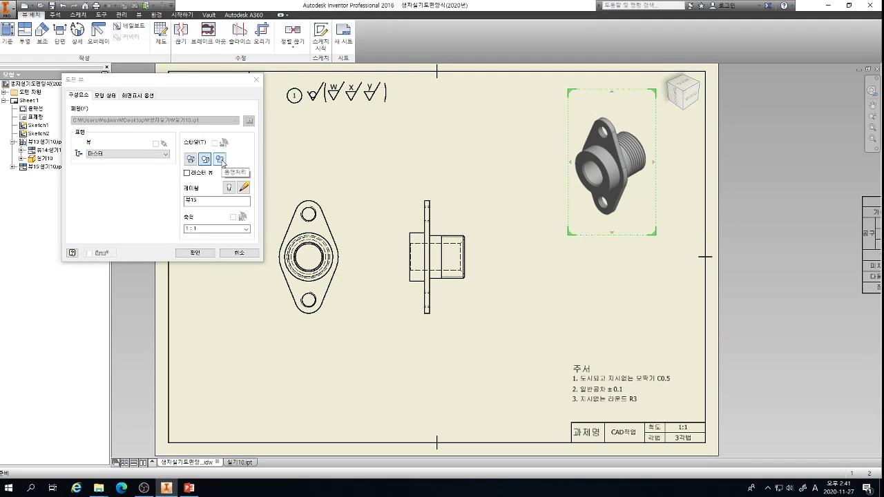
pyautogui.click(194, 253)
# Set the isometric view's scale to 2:1 and move the enlarged view slightly away from the sheet border.
pyautogui.scroll(2, 669, 148)
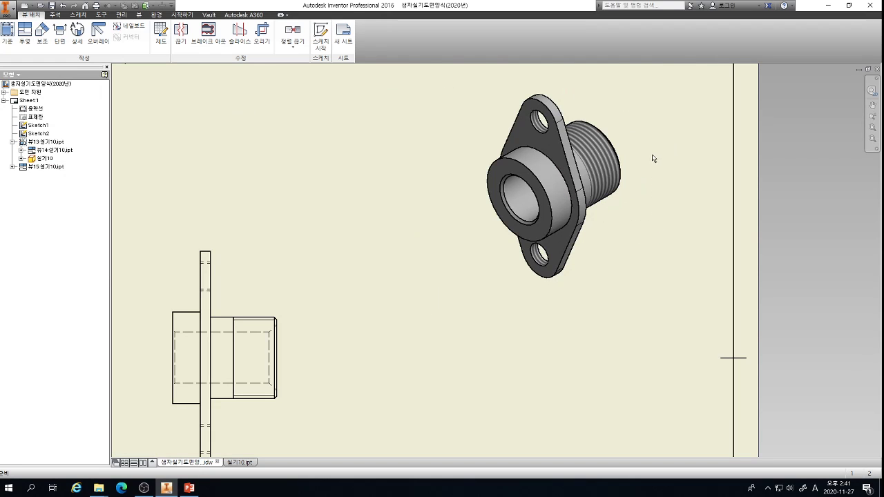
pyautogui.doubleClick(594, 112)
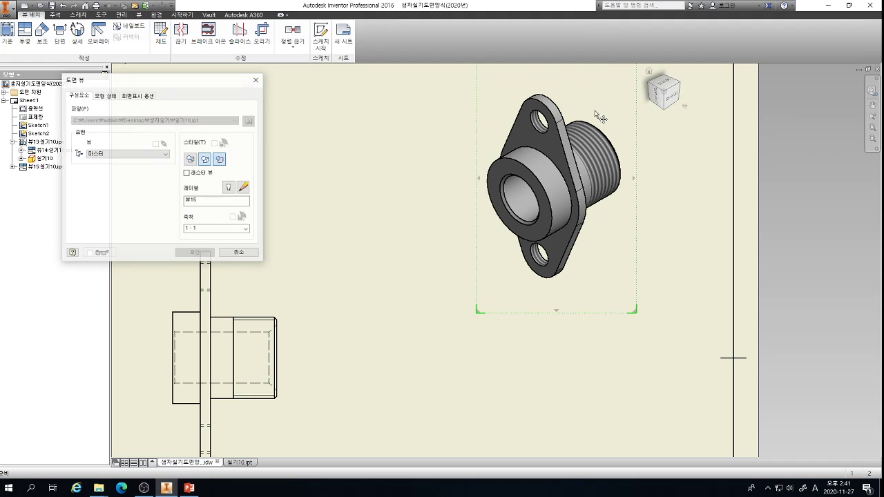
pyautogui.click(246, 230)
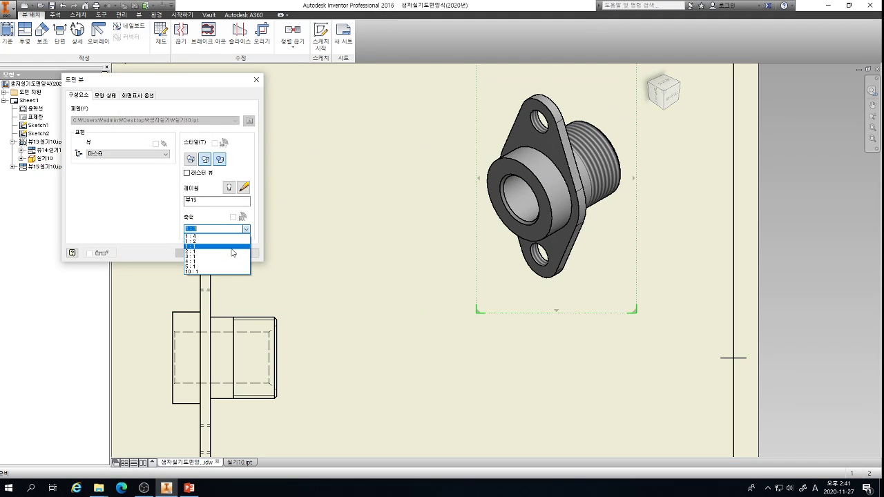
pyautogui.click(231, 250)
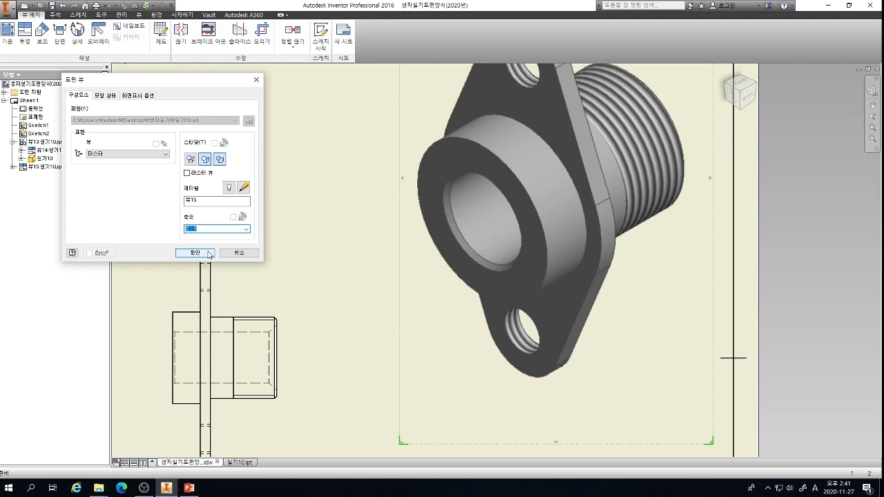
pyautogui.click(208, 253)
pyautogui.scroll(2, 373, 256)
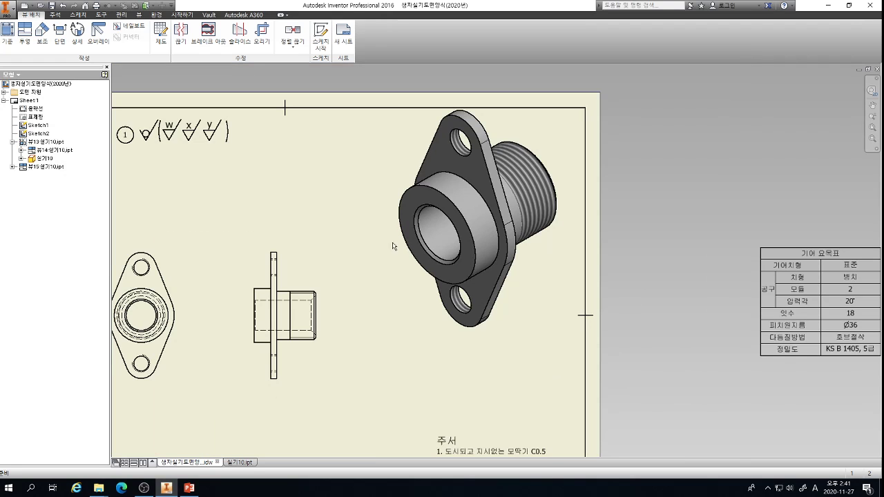
pyautogui.moveTo(566, 128); pyautogui.dragTo(555, 159)
# Add the centre-aligned text note 척도(2:1) below the isometric view.
pyautogui.scroll(3, 447, 264)
pyautogui.scroll(-5, 408, 223)
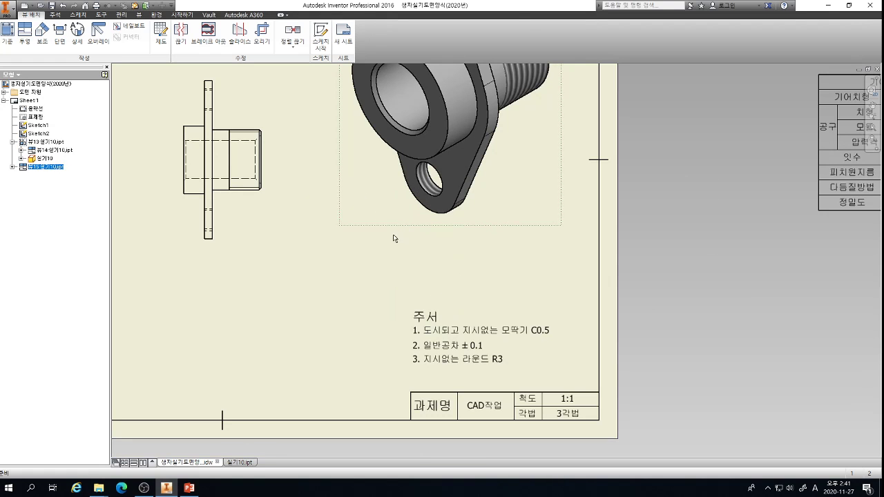
pyautogui.click(55, 15)
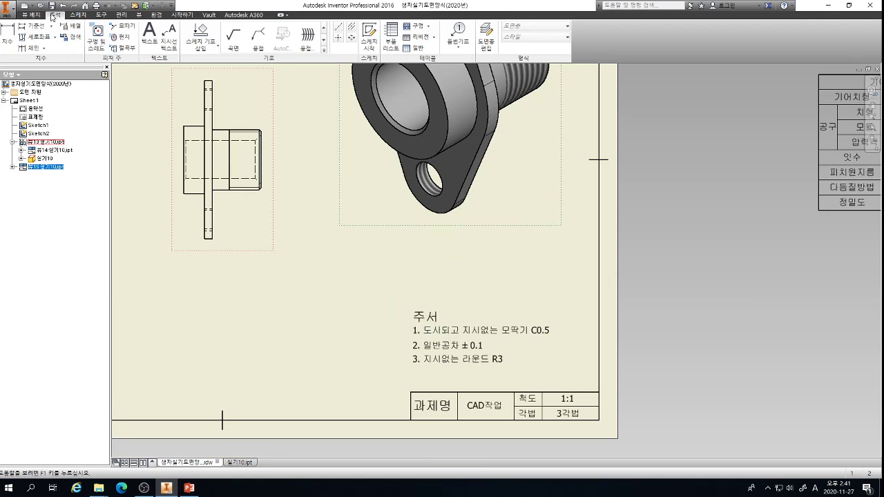
pyautogui.click(150, 39)
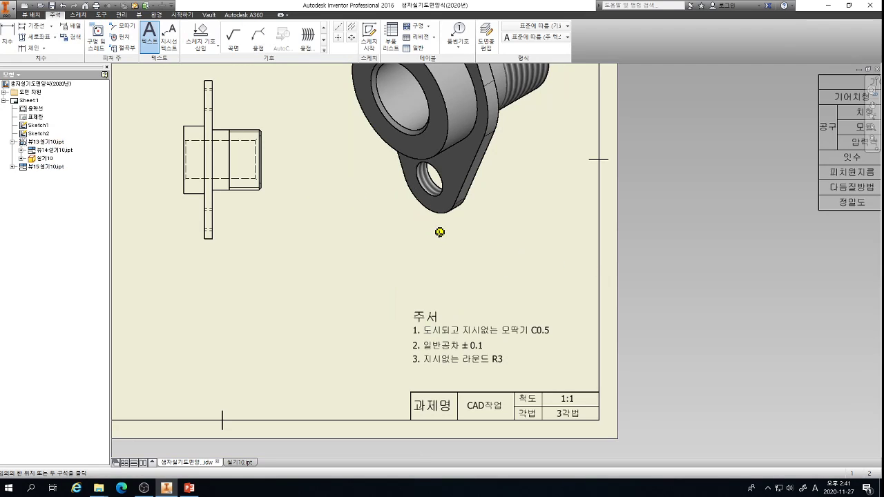
pyautogui.click(375, 181)
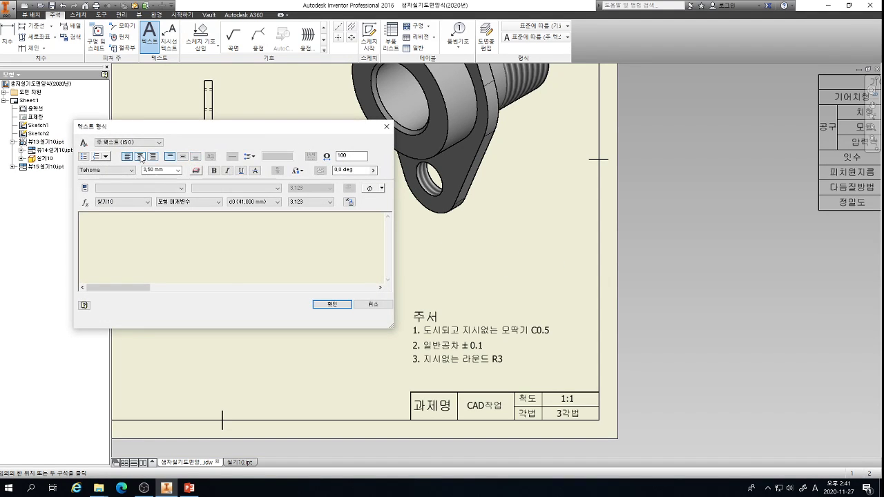
pyautogui.write('C')
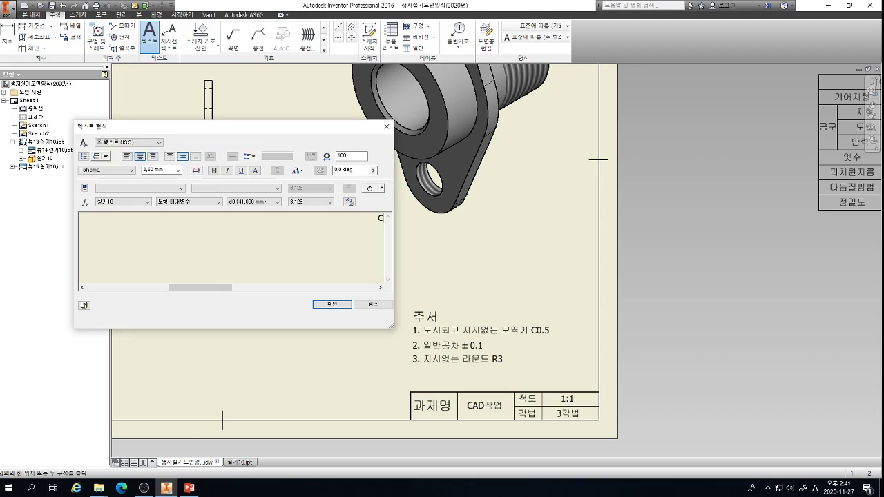
pyautogui.write('JR')
pyautogui.press('Hangul')
pyautogui.write('처')
pyautogui.write('도(2:')
pyautogui.write('1')
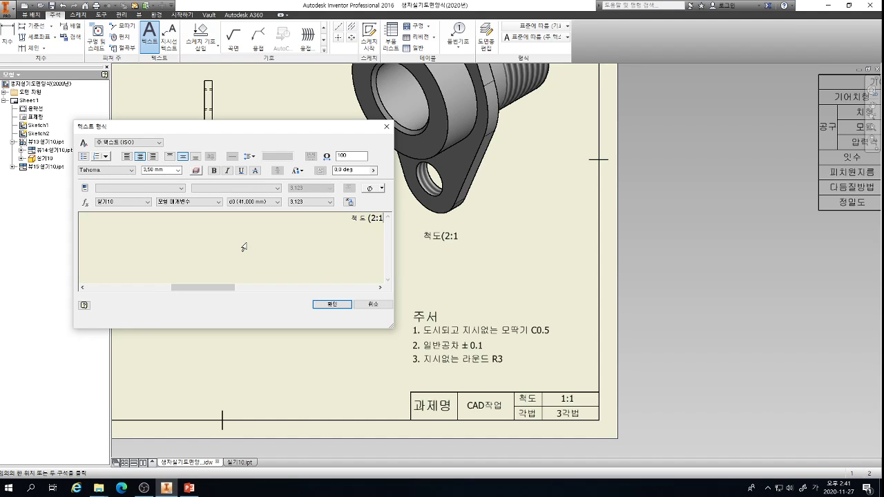
pyautogui.write(')')
pyautogui.click(317, 303)
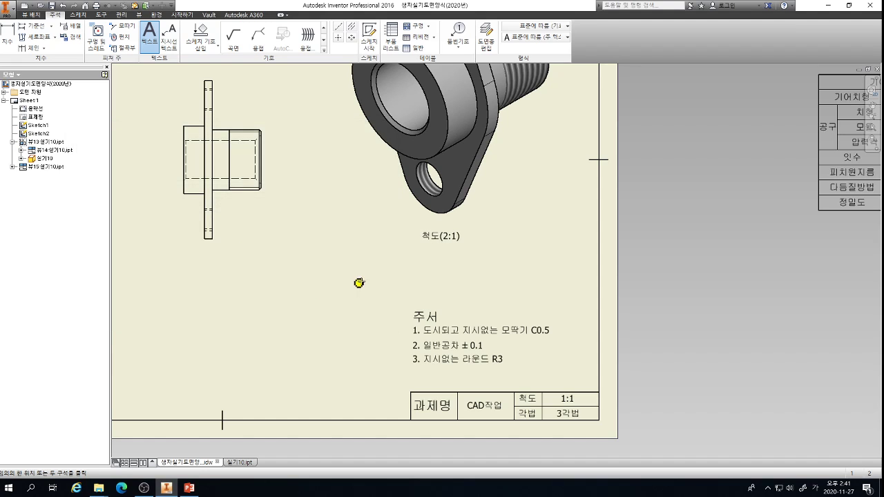
# Move the base side view slightly closer to the projected end view.
pyautogui.scroll(-5, 363, 279)
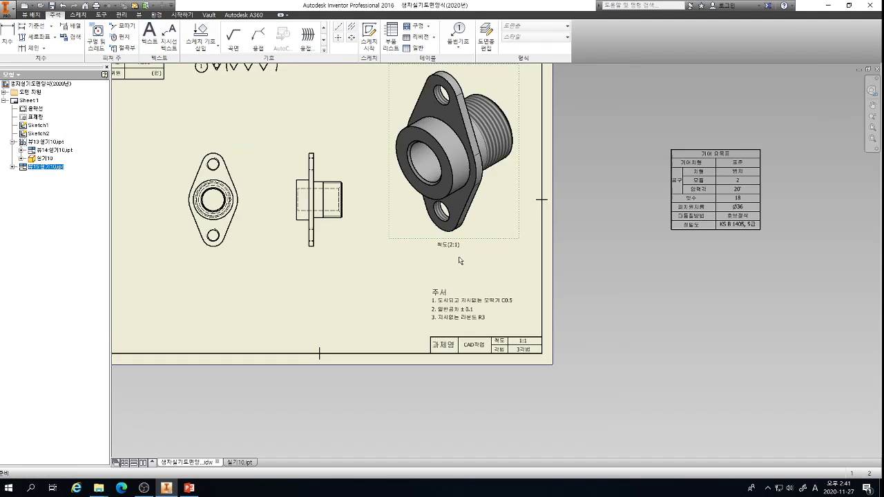
pyautogui.scroll(3, 422, 228)
pyautogui.scroll(3, 194, 250)
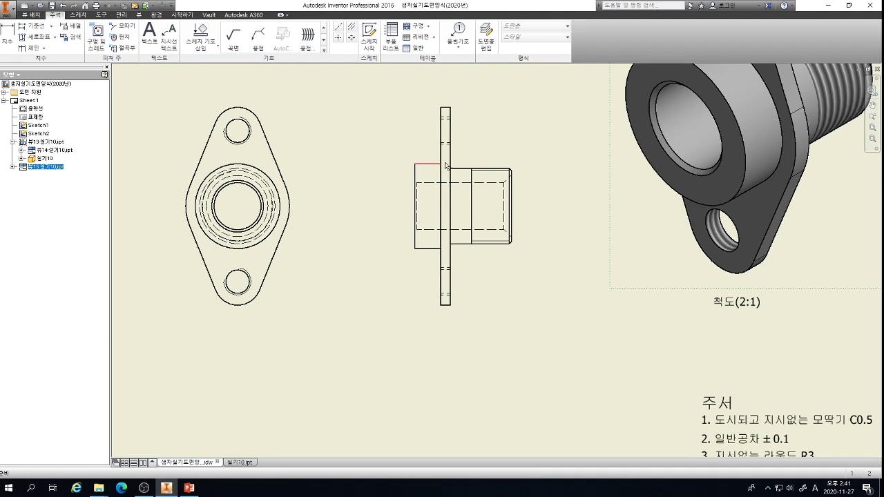
pyautogui.moveTo(403, 124); pyautogui.dragTo(377, 128)
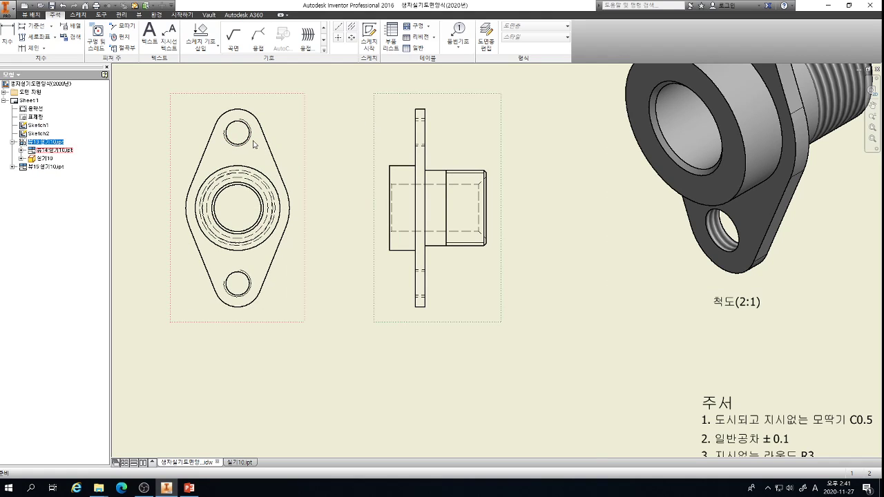
# Add center marks to the upper and lower flange holes and the large central circle in the end view.
pyautogui.scroll(3, 229, 145)
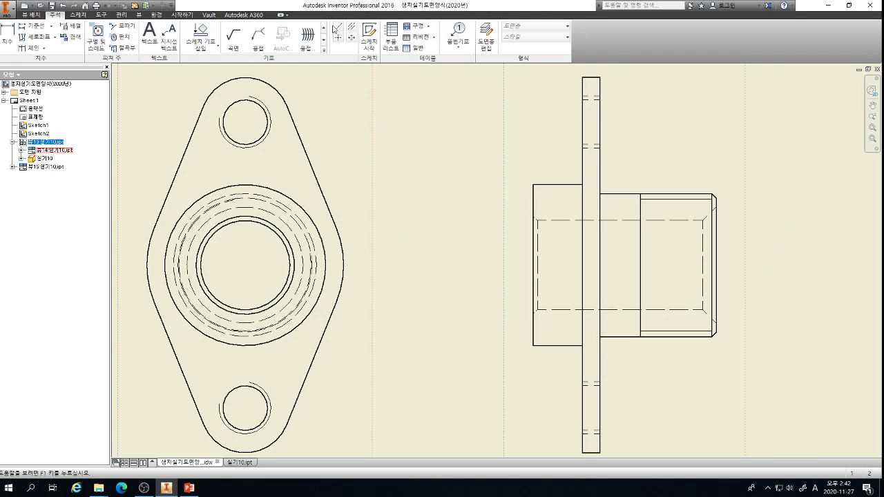
pyautogui.click(337, 37)
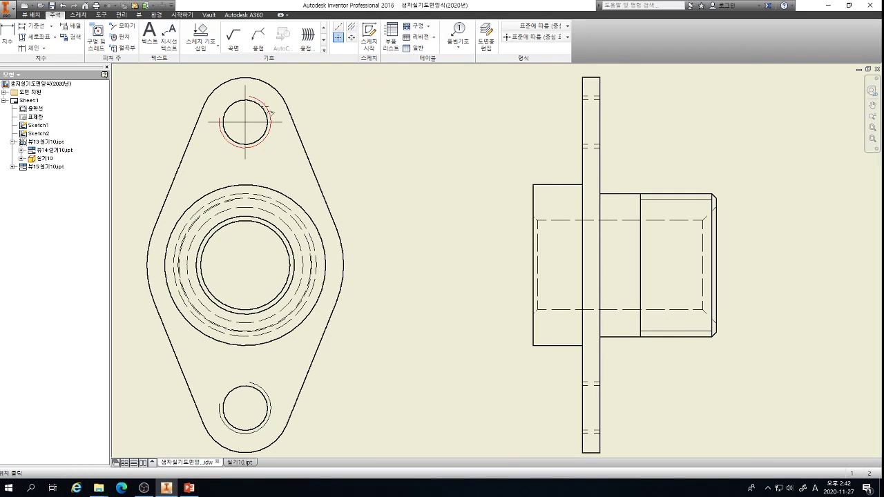
pyautogui.click(270, 111)
pyautogui.click(268, 395)
pyautogui.click(303, 208)
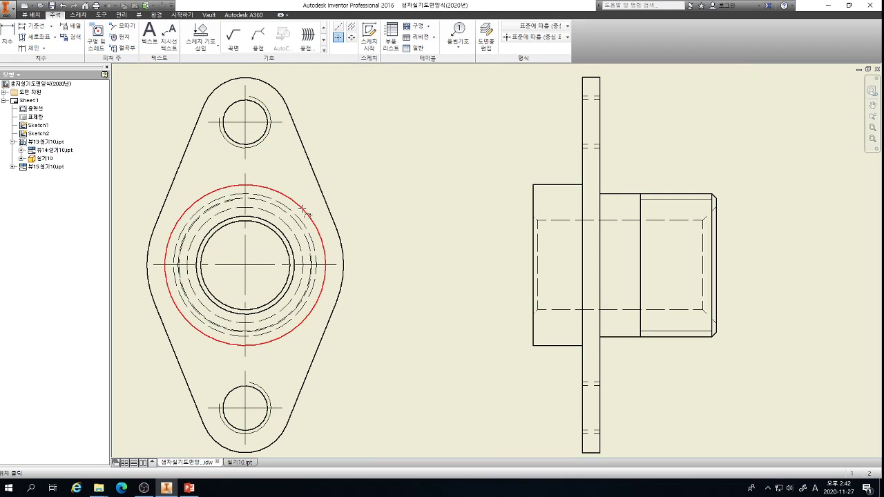
pyautogui.press('Escape')
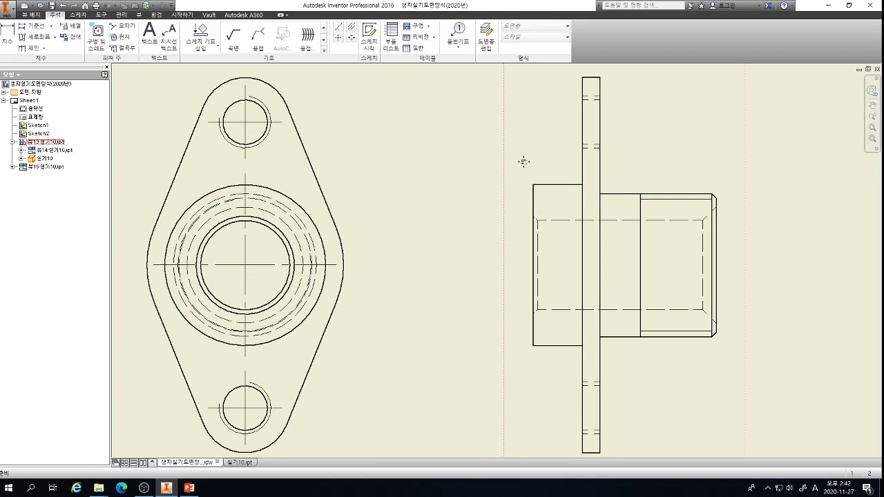
# Sketch a rectangle about 46.6 by 45 mm in the side view, enclosing its upper half down to the horizontal axis.
pyautogui.moveTo(522, 162); pyautogui.dragTo(435, 181, button='middle')
pyautogui.moveTo(568, 184); pyautogui.dragTo(527, 180, button='middle')
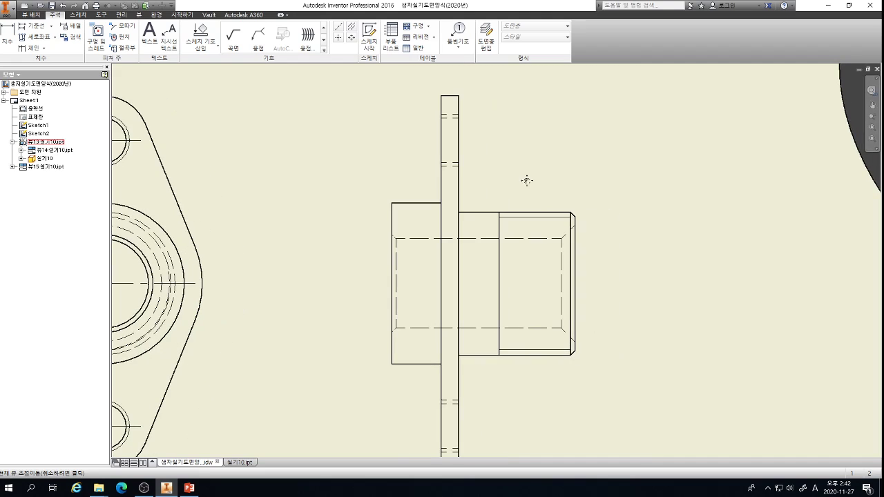
pyautogui.click(424, 196)
pyautogui.press('s')
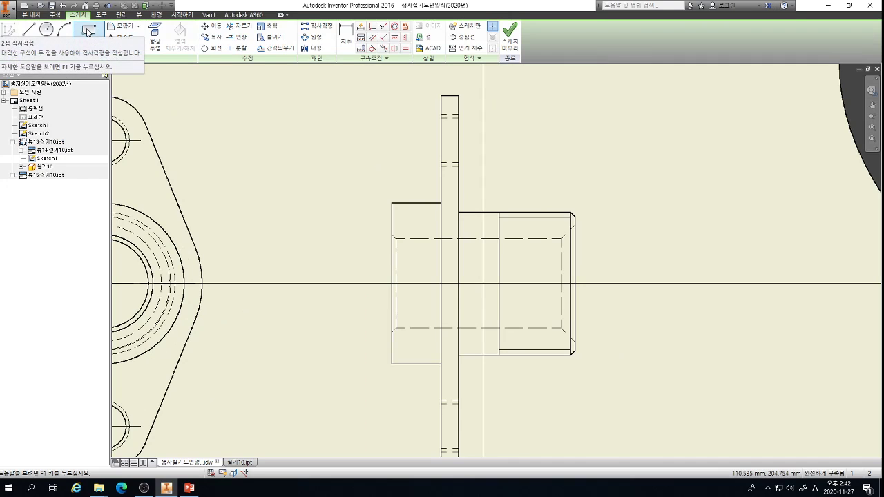
pyautogui.click(87, 31)
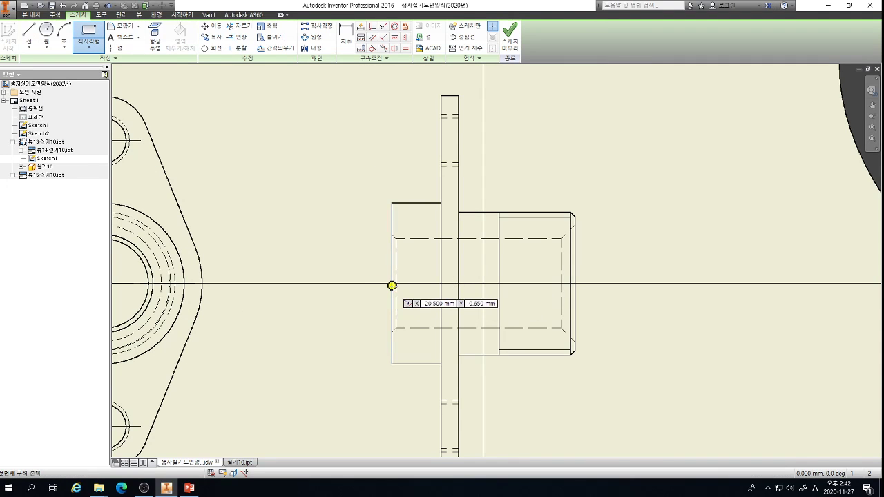
pyautogui.click(383, 283)
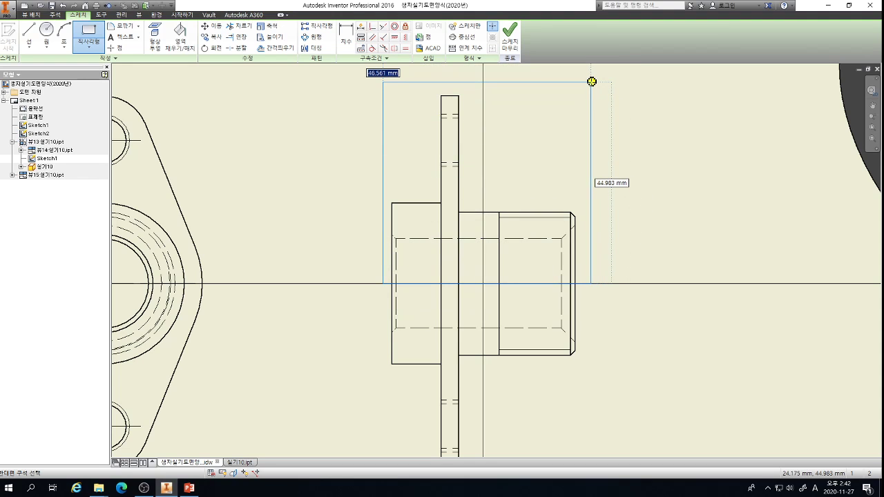
pyautogui.click(591, 82)
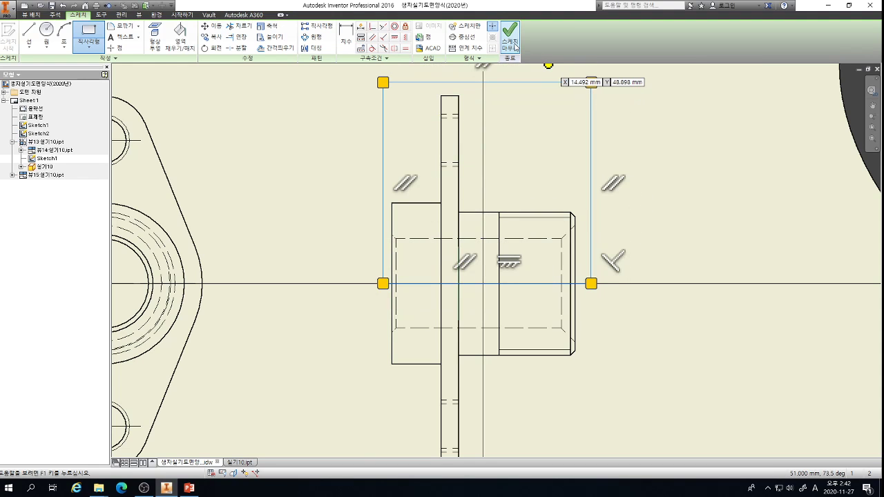
pyautogui.click(512, 46)
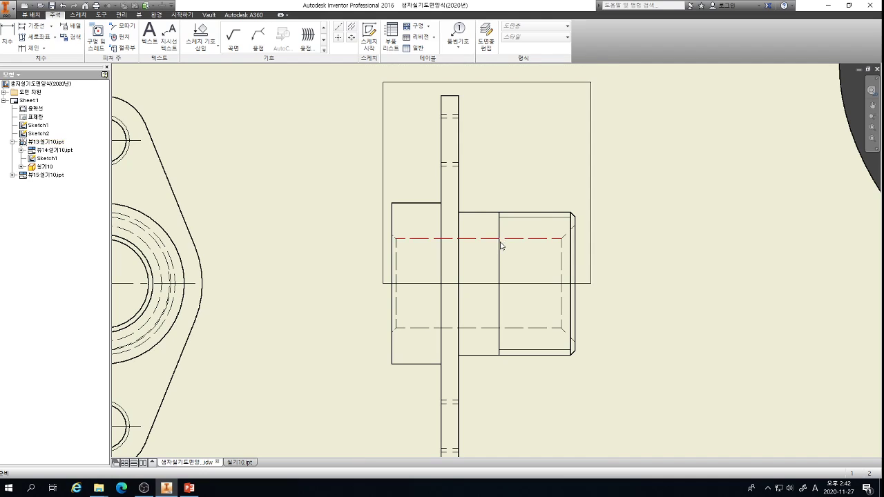
# Create a break-out section of the side view's upper half from the rectangle, with depth 0 from a point on the threaded end's top edge.
pyautogui.scroll(3, 623, 283)
pyautogui.scroll(-2, 623, 283)
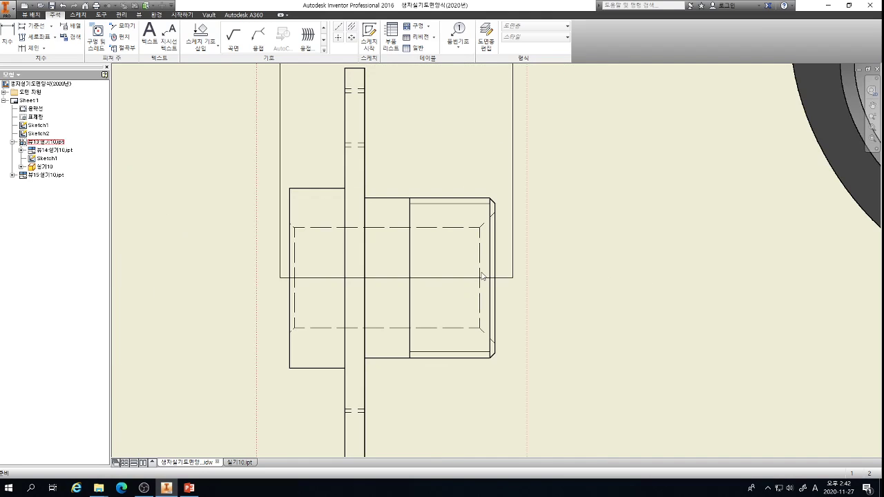
pyautogui.click(30, 14)
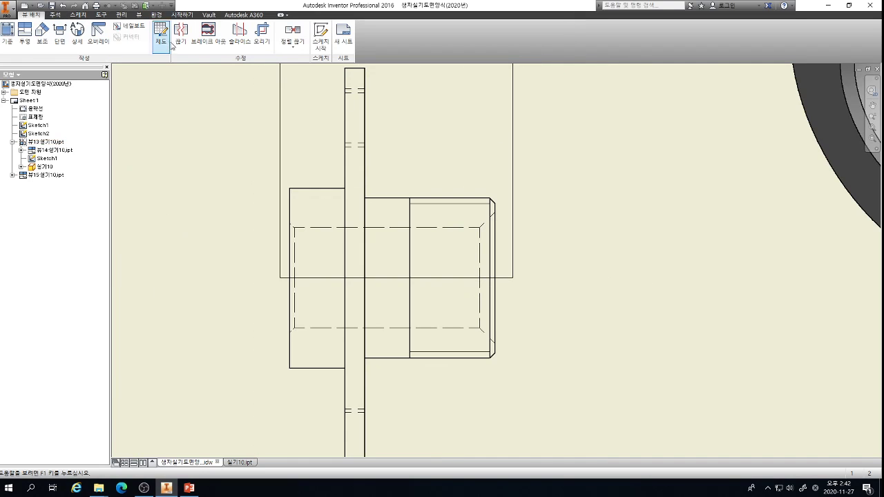
pyautogui.click(209, 42)
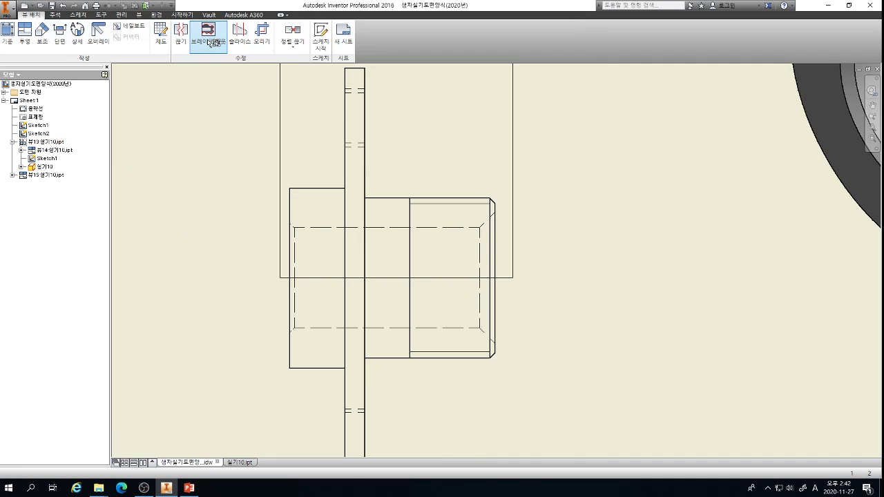
pyautogui.click(321, 169)
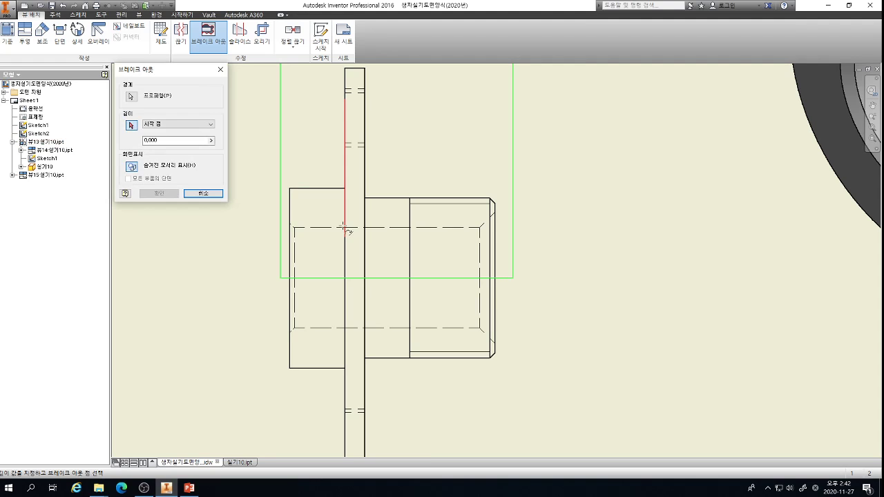
pyautogui.click(426, 198)
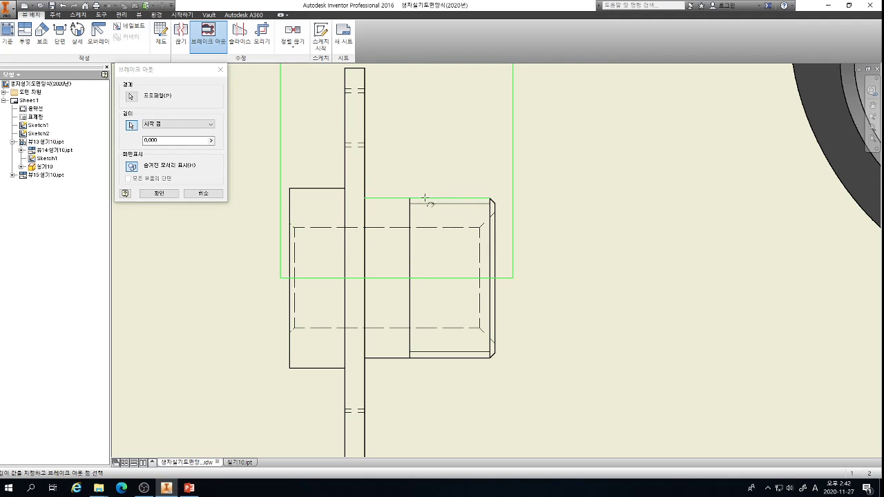
pyautogui.click(164, 194)
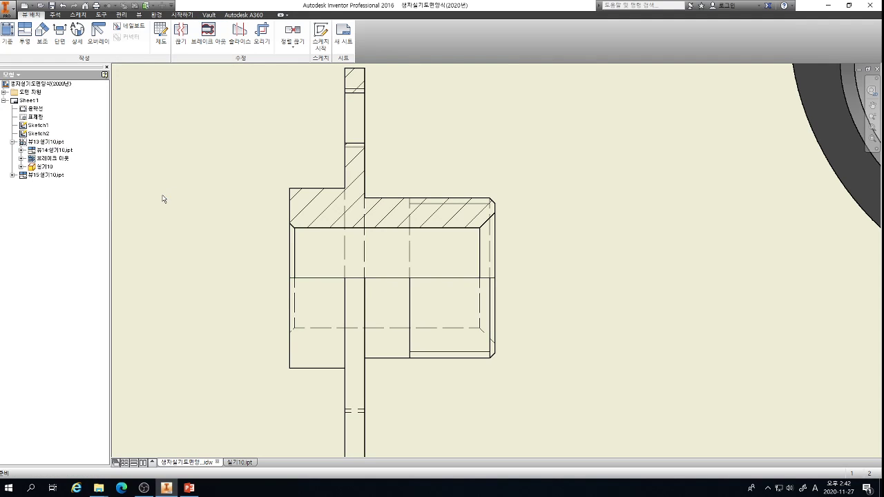
# Set the sectioned side view's display style to hidden lines removed.
pyautogui.doubleClick(413, 152)
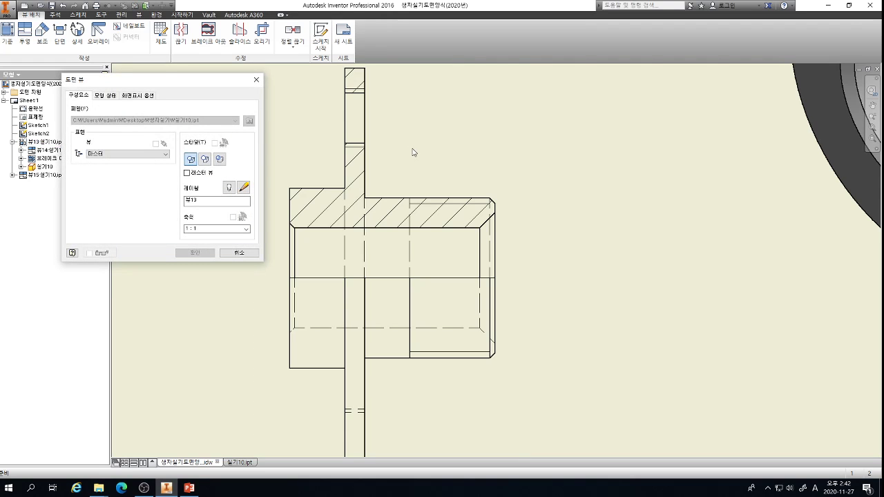
pyautogui.click(205, 159)
pyautogui.click(202, 254)
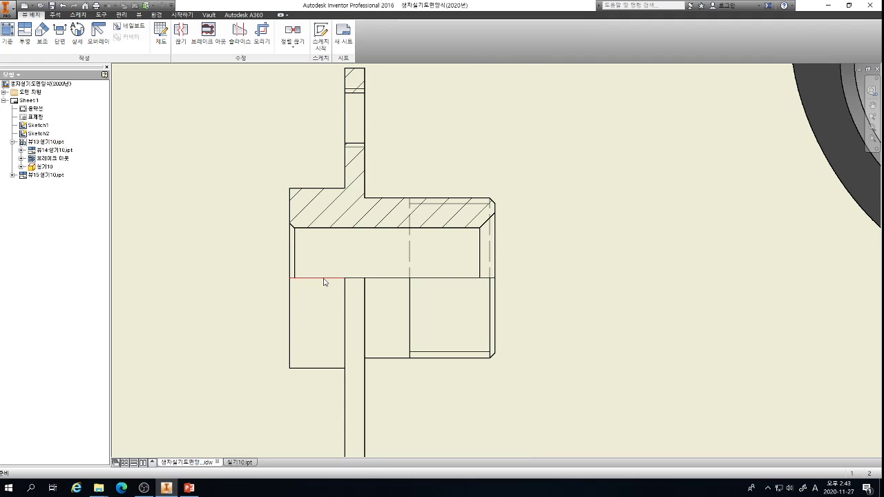
# Turn off the visibility of the horizontal section boundary segments along the side view's axis.
pyautogui.scroll(2, 324, 282)
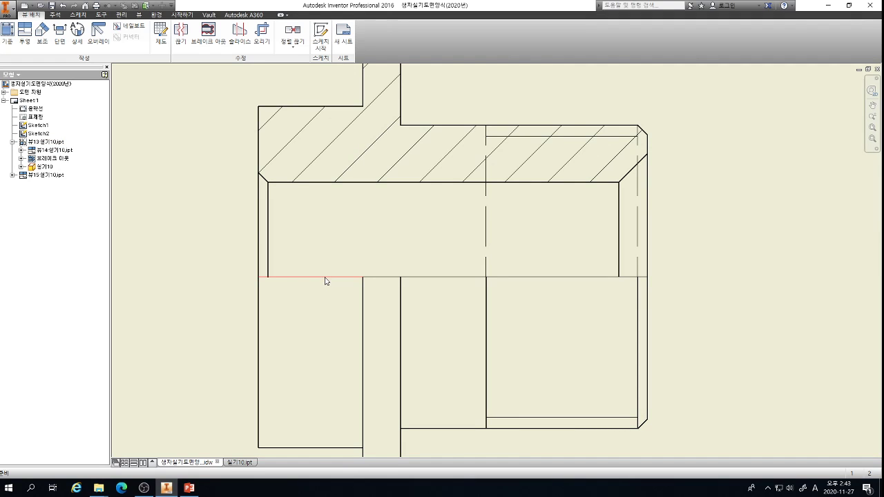
pyautogui.rightClick(326, 281)
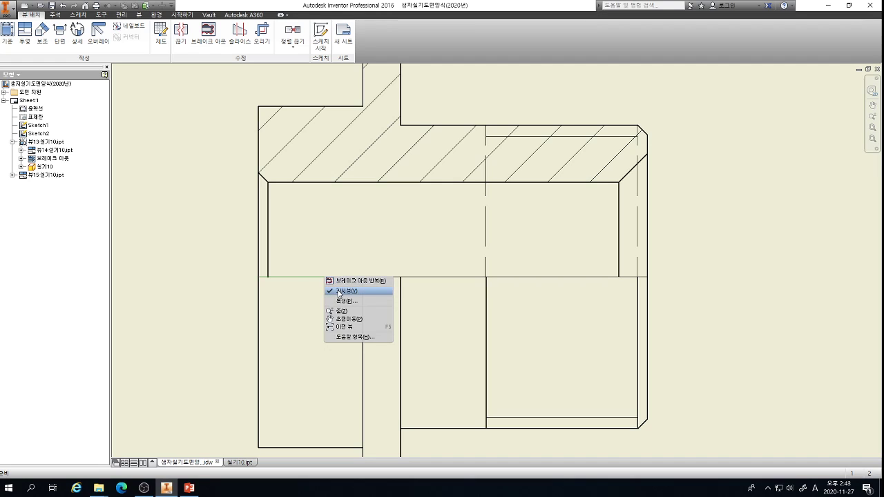
pyautogui.click(340, 291)
pyautogui.rightClick(377, 280)
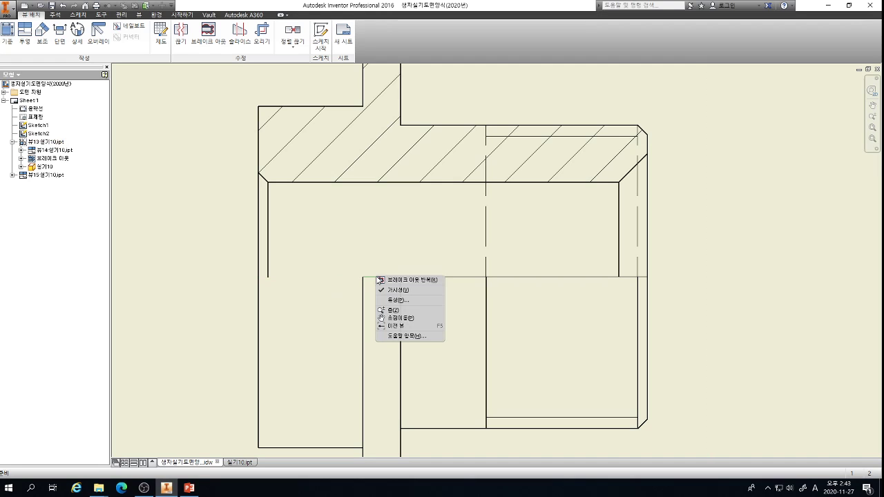
pyautogui.click(397, 290)
pyautogui.rightClick(426, 281)
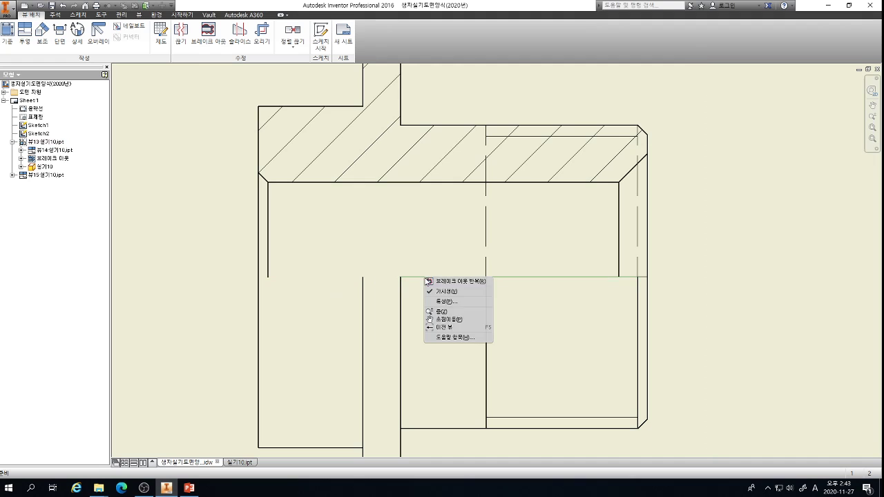
pyautogui.click(449, 291)
pyautogui.scroll(5, 621, 280)
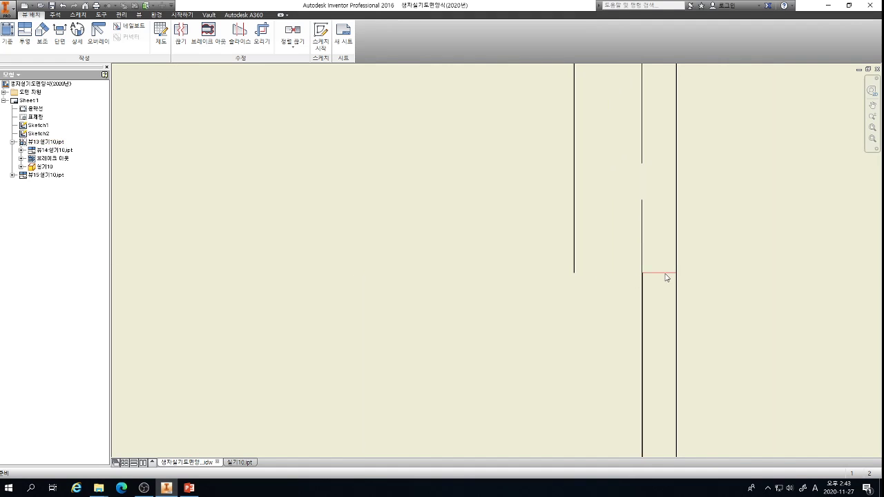
pyautogui.scroll(-7, 545, 274)
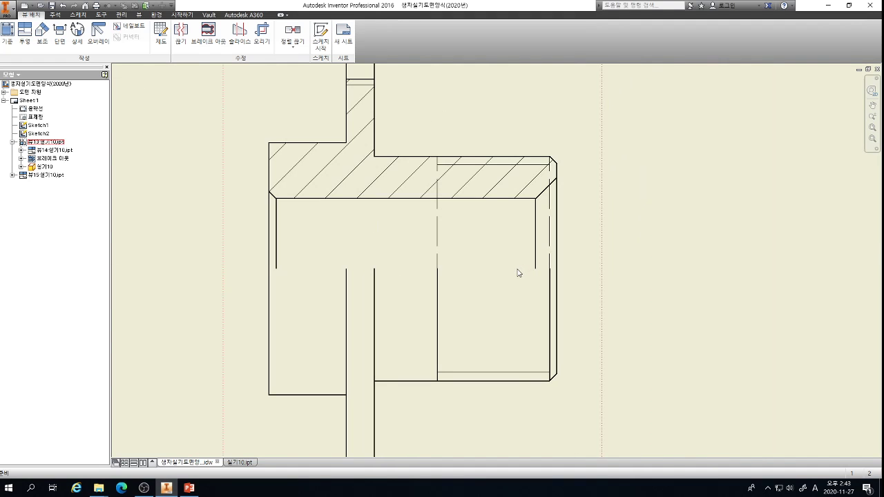
pyautogui.scroll(-3, 518, 273)
pyautogui.scroll(-2, 374, 215)
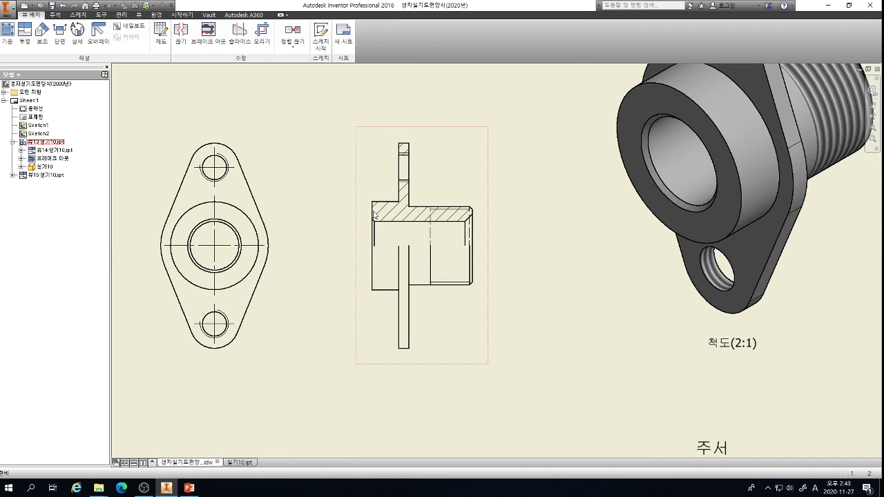
# Start a sketch on the side view and project all of the view's geometry into it.
pyautogui.click(440, 182)
pyautogui.press('s')
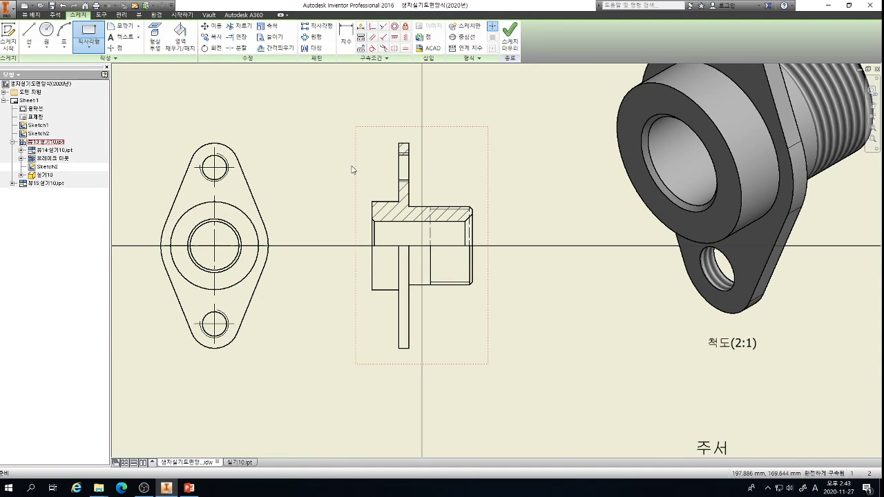
pyautogui.press('p')
pyautogui.moveTo(328, 114); pyautogui.dragTo(584, 385)
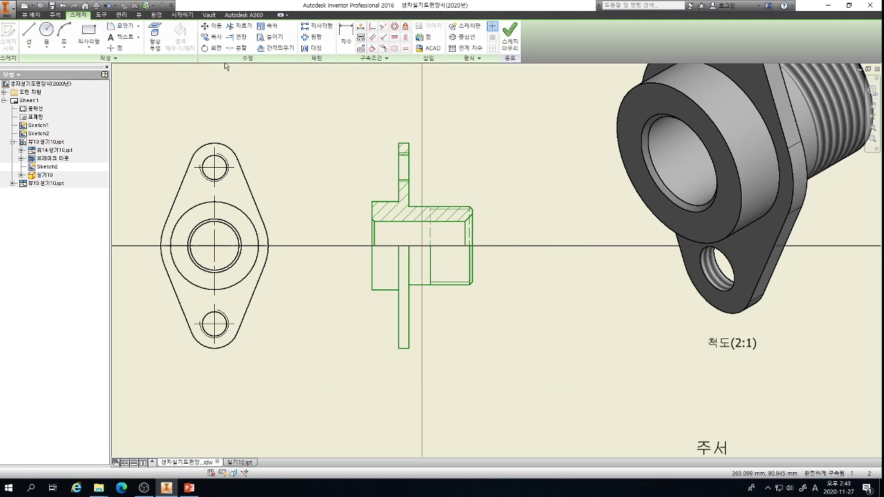
pyautogui.click(157, 32)
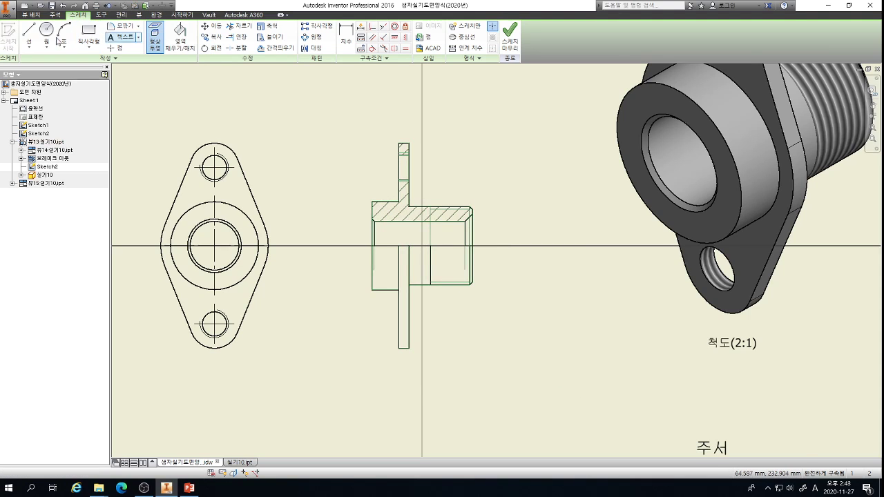
# Draw a horizontal line along the side view's axis, extending slightly past both ends of the bushing.
pyautogui.click(29, 33)
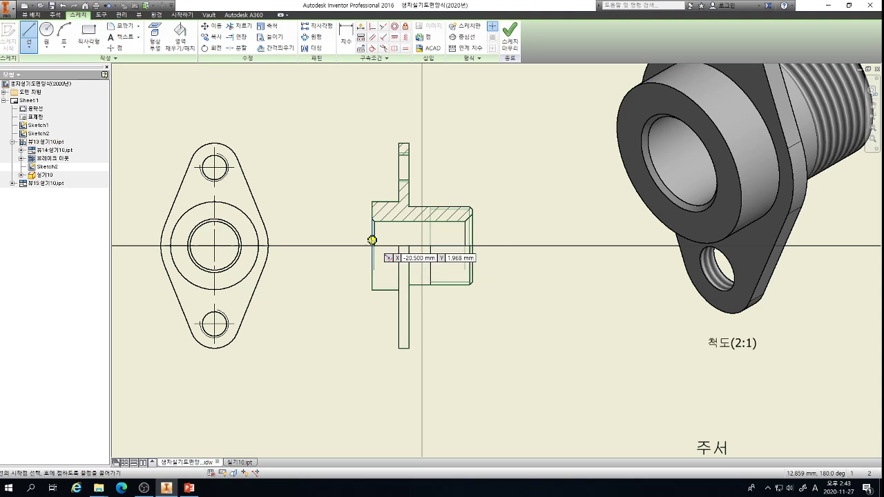
pyautogui.click(364, 244)
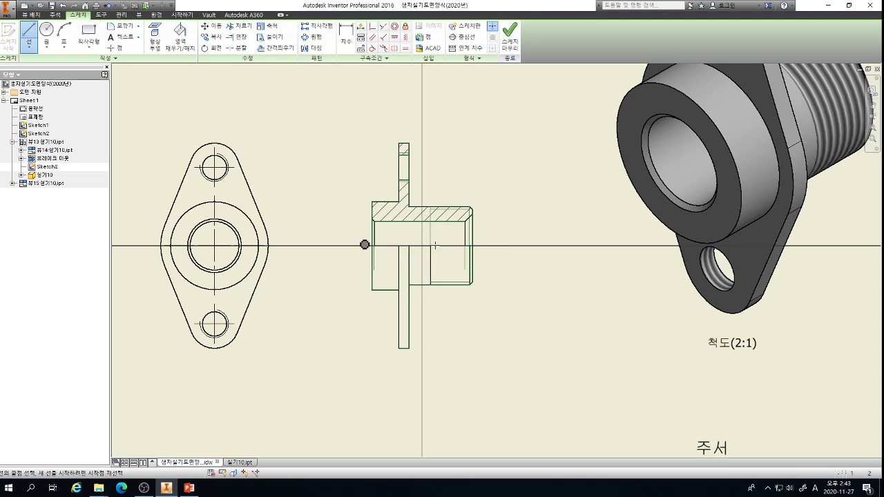
pyautogui.click(497, 244)
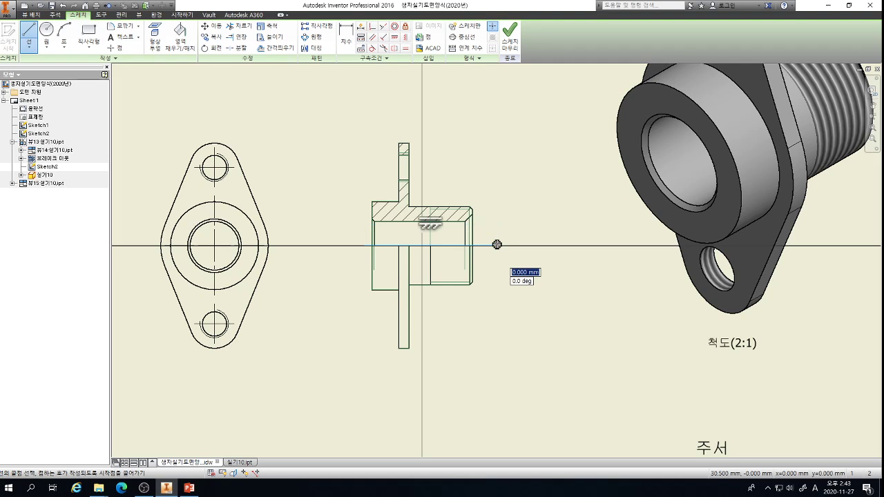
pyautogui.press('Escape')
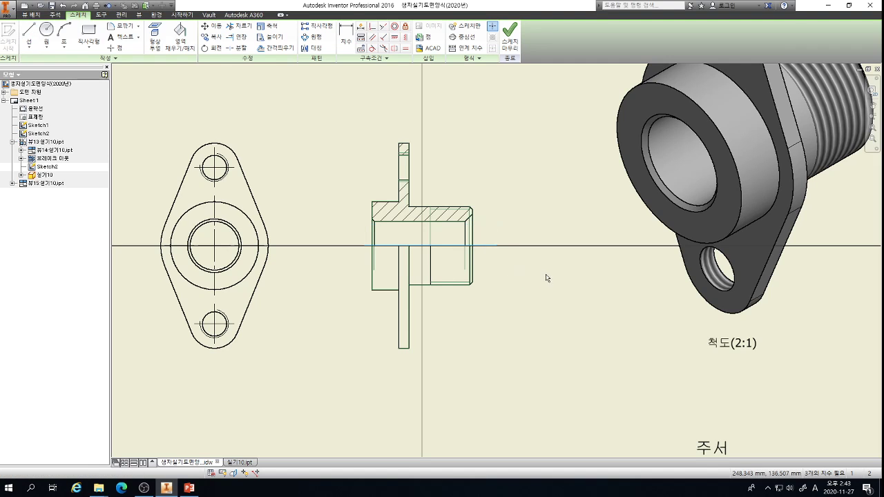
# Assign the 중심선(ISO) layer to the sketched axis line in the side view and finish the sketch.
pyautogui.click(55, 15)
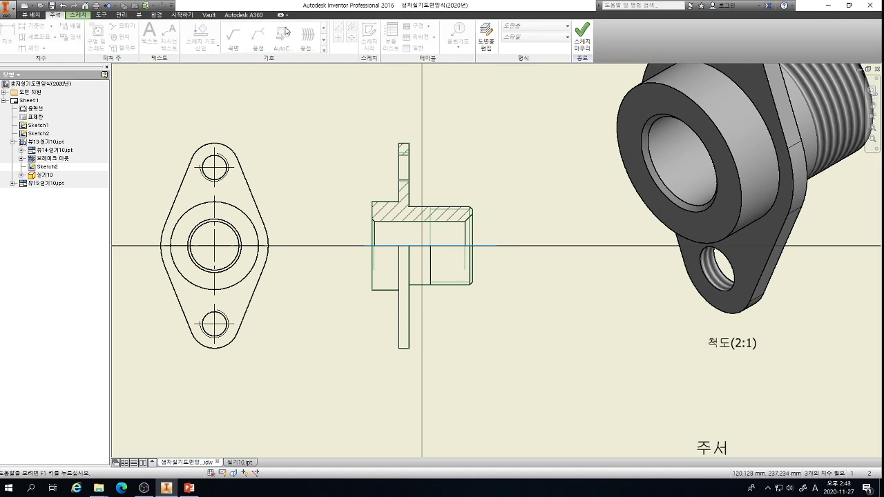
pyautogui.click(523, 27)
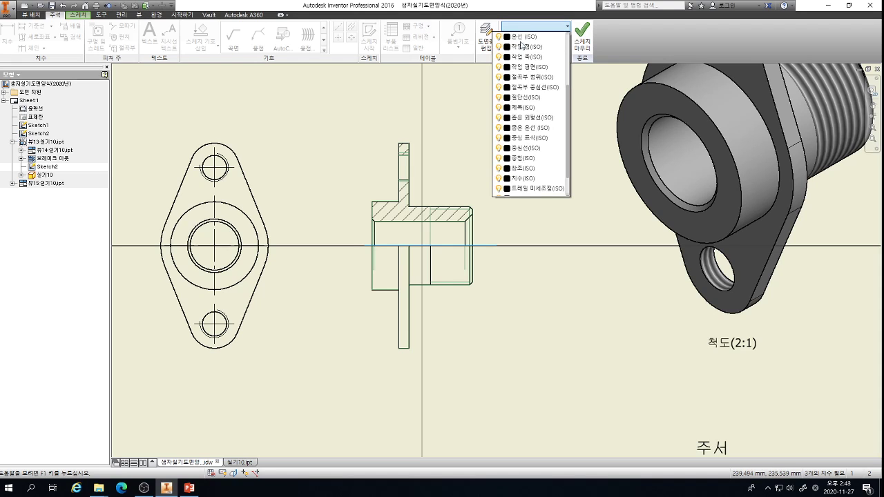
pyautogui.click(529, 149)
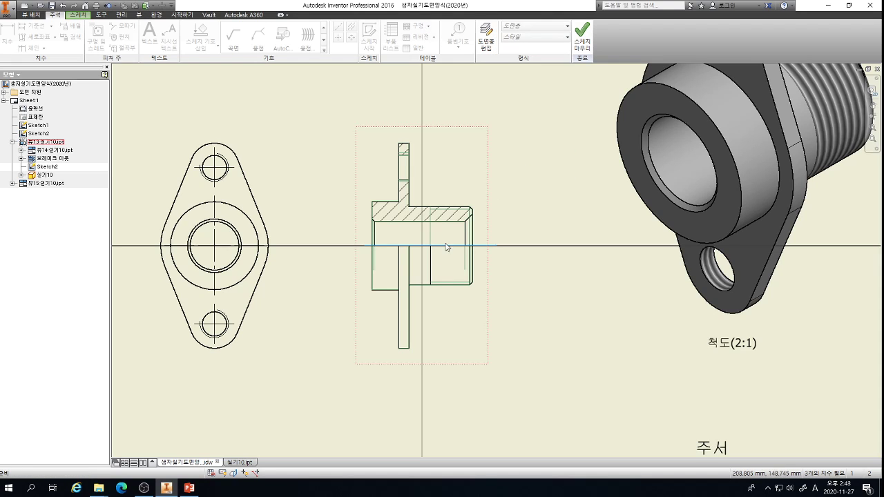
pyautogui.scroll(-5, 444, 250)
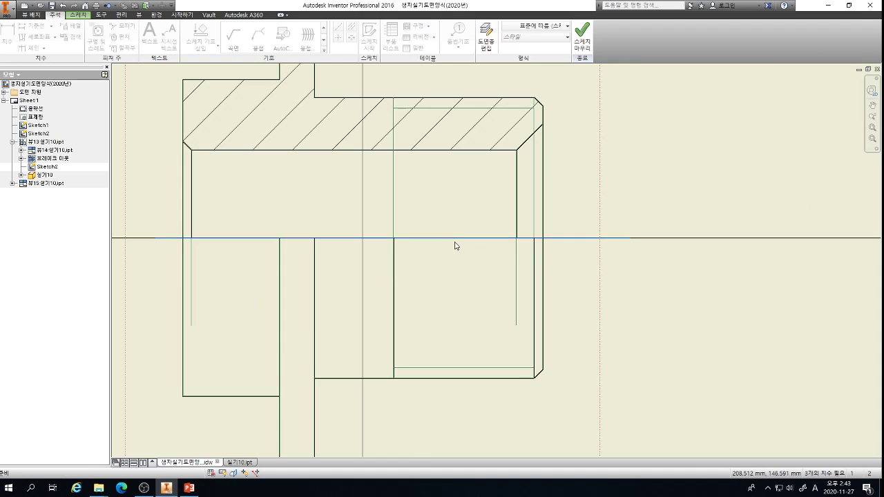
pyautogui.click(461, 242)
pyautogui.click(535, 26)
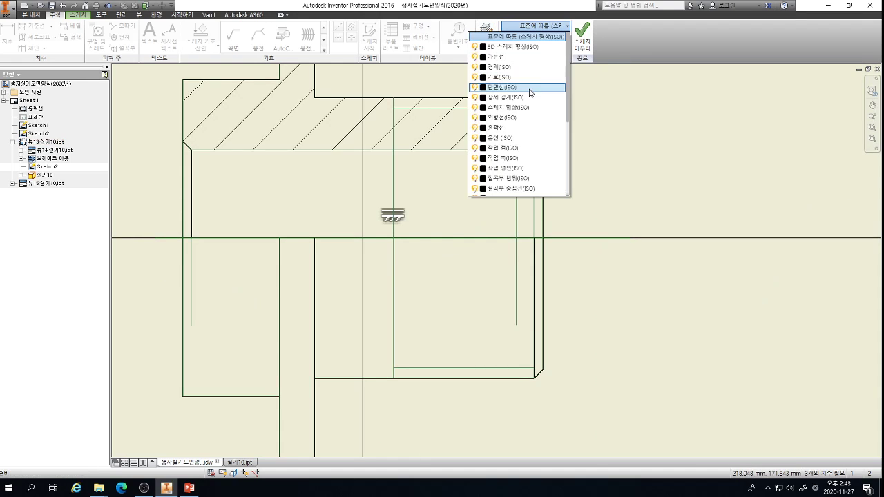
pyautogui.scroll(-1, 517, 159)
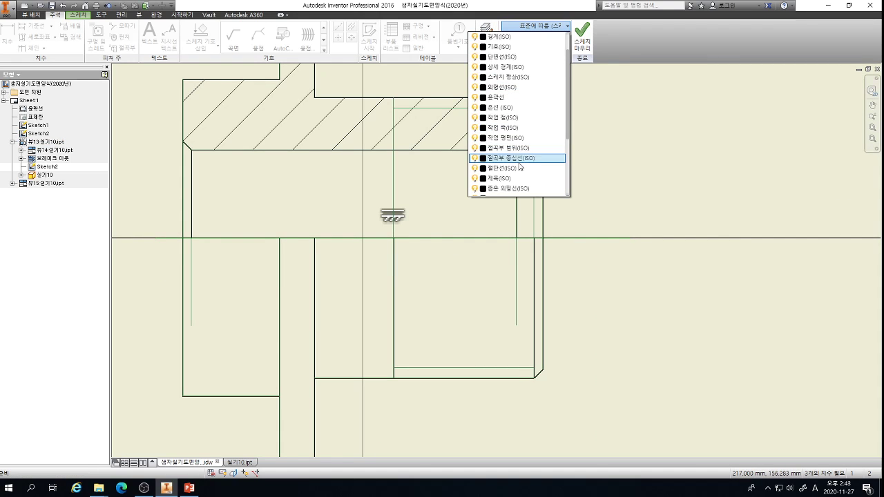
pyautogui.click(518, 169)
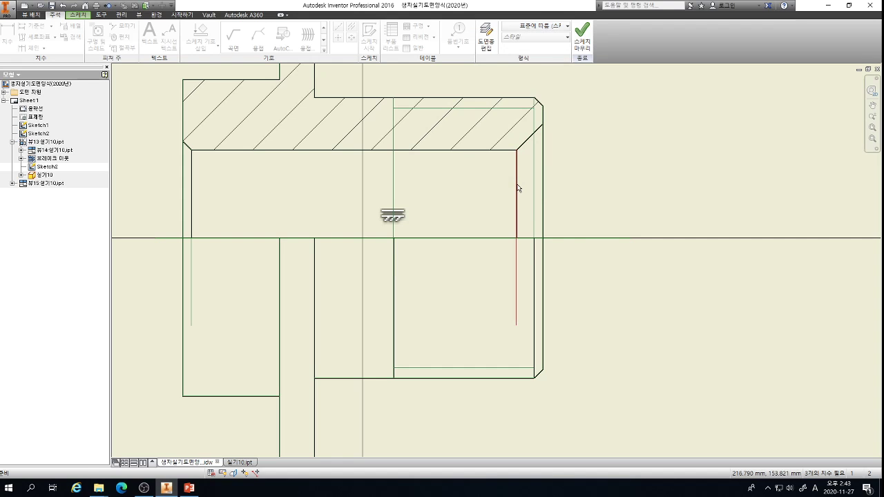
pyautogui.click(545, 26)
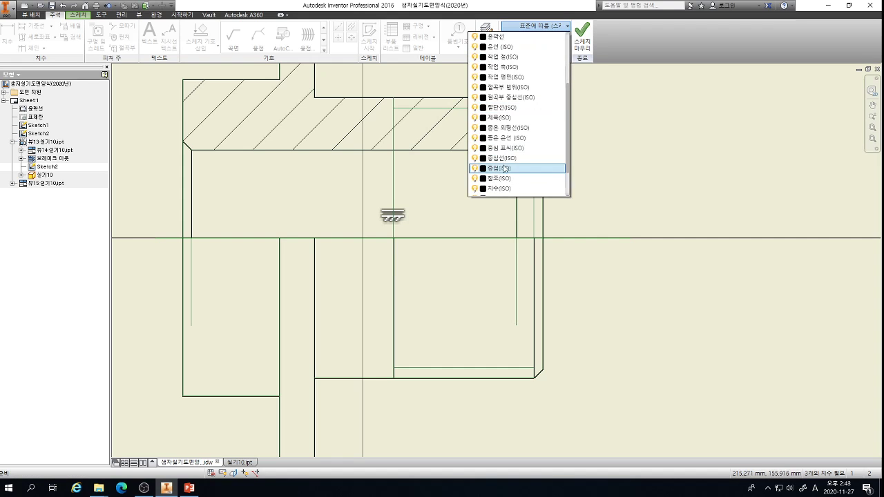
pyautogui.click(505, 163)
pyautogui.scroll(-5, 466, 238)
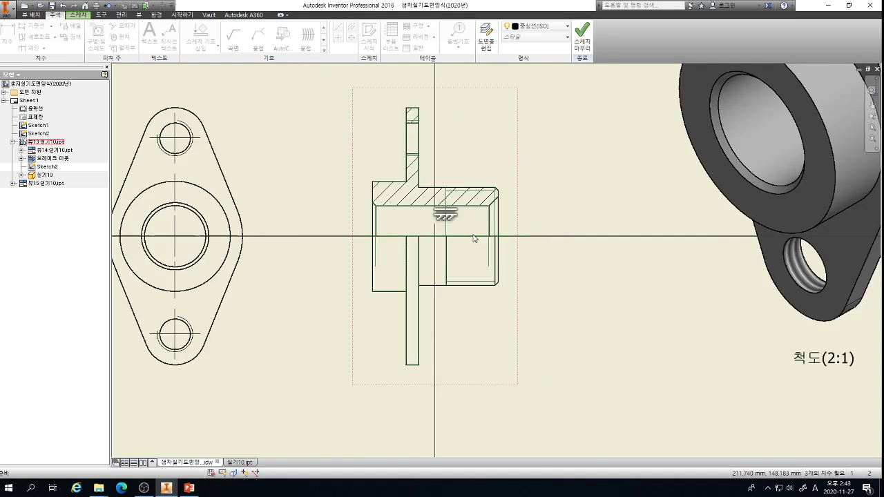
pyautogui.click(582, 34)
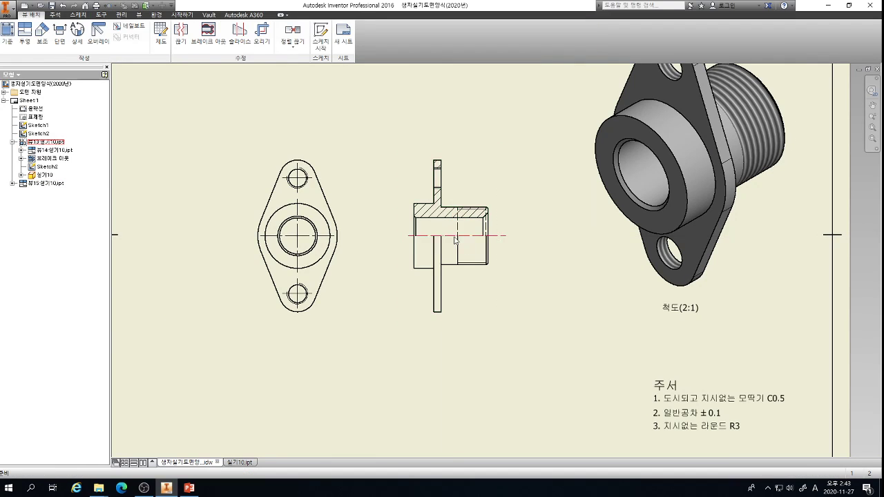
# Reopen the side view's sketch and undo its axis line, projected geometry and creation.
pyautogui.scroll(5, 454, 240)
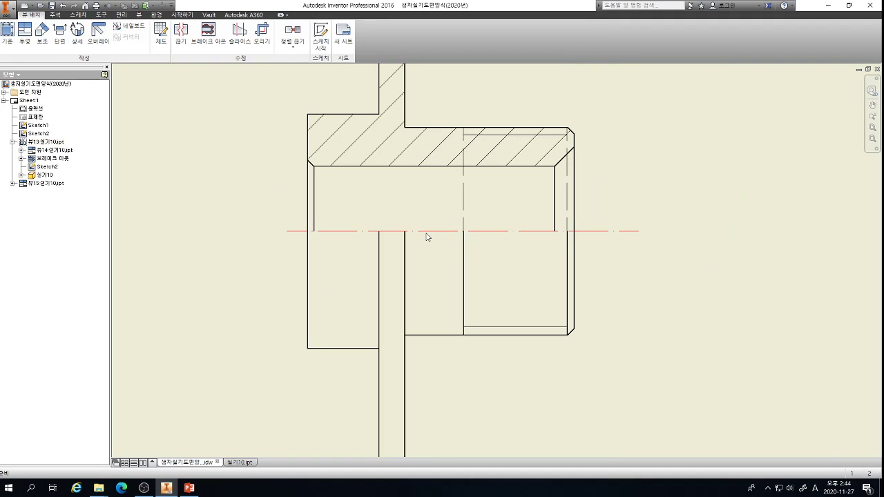
pyautogui.doubleClick(426, 237)
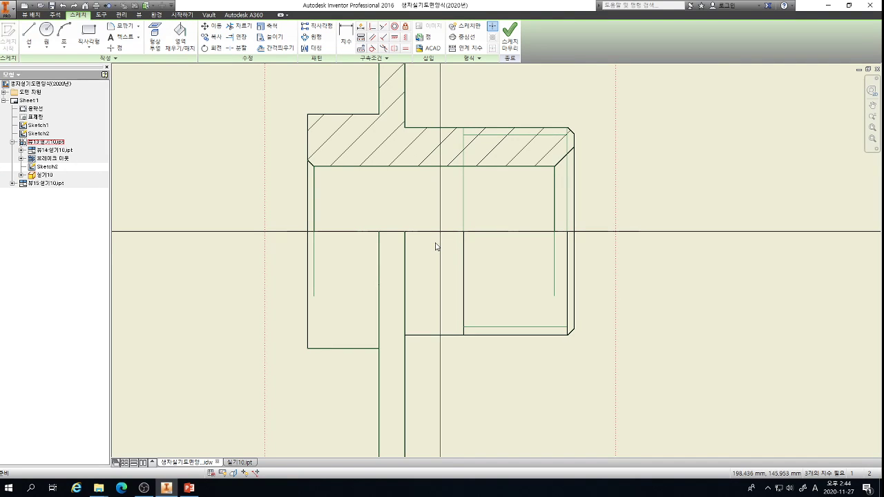
pyautogui.hotkey('ctrl', 'z')
pyautogui.hotkey('ctrl', 'z')
pyautogui.hotkey('ctrl', 'z')
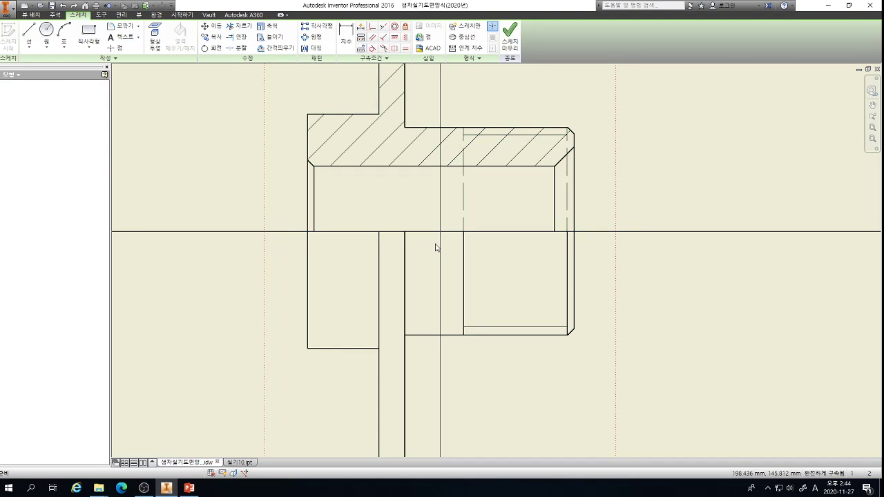
pyautogui.scroll(-5, 369, 237)
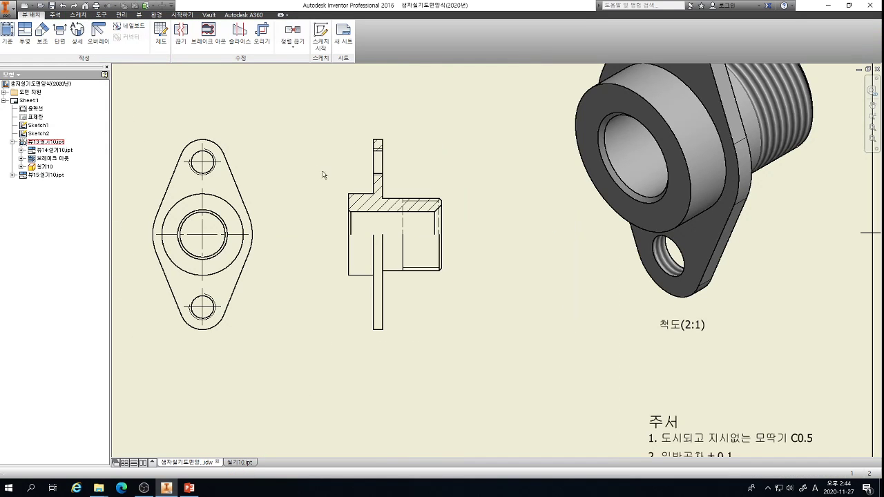
# Add a bisector centerline between the boss's two outer edges in the side view and extend it past the threaded end.
pyautogui.click(54, 15)
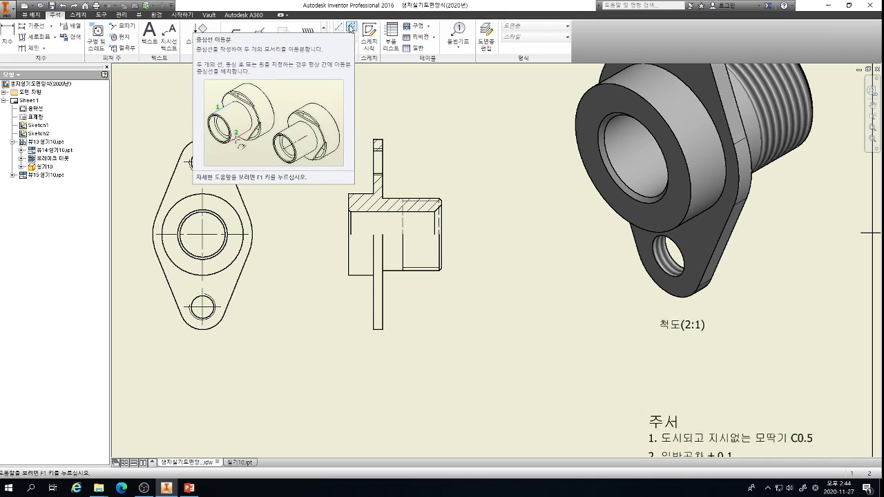
pyautogui.click(351, 28)
pyautogui.scroll(5, 386, 241)
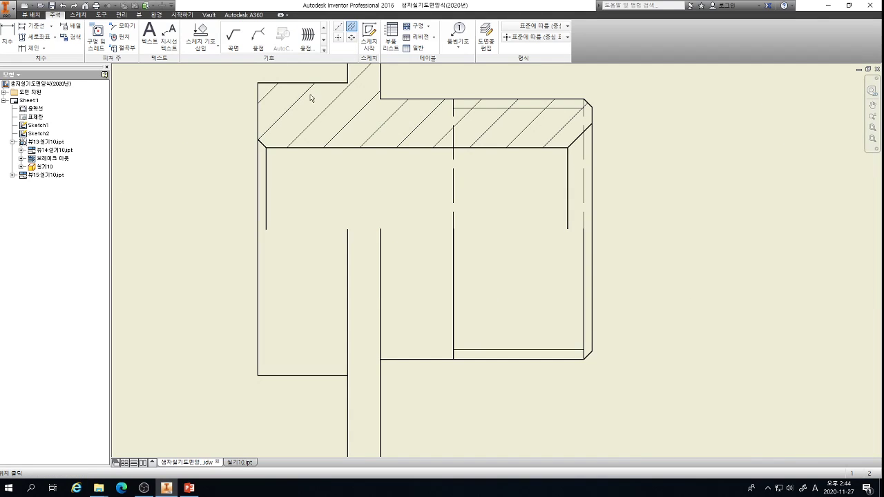
pyautogui.click(323, 85)
pyautogui.click(296, 375)
pyautogui.scroll(3, 371, 235)
pyautogui.press('Escape')
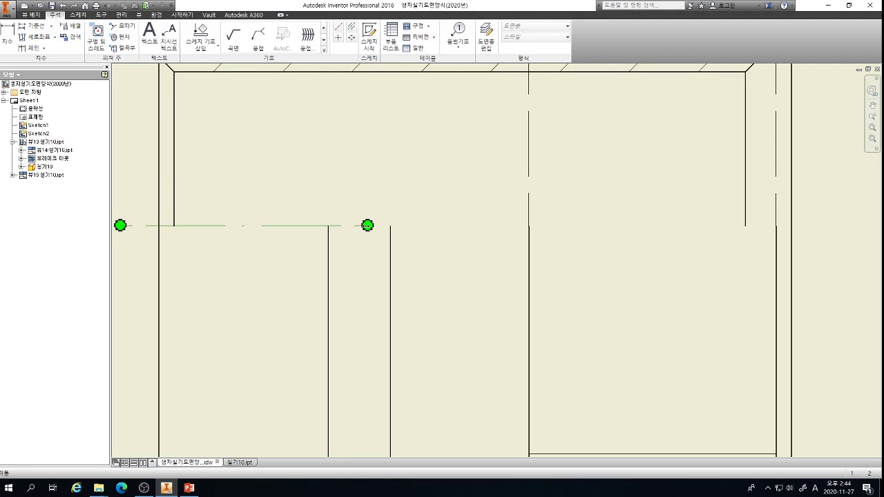
pyautogui.moveTo(367, 225); pyautogui.dragTo(824, 218)
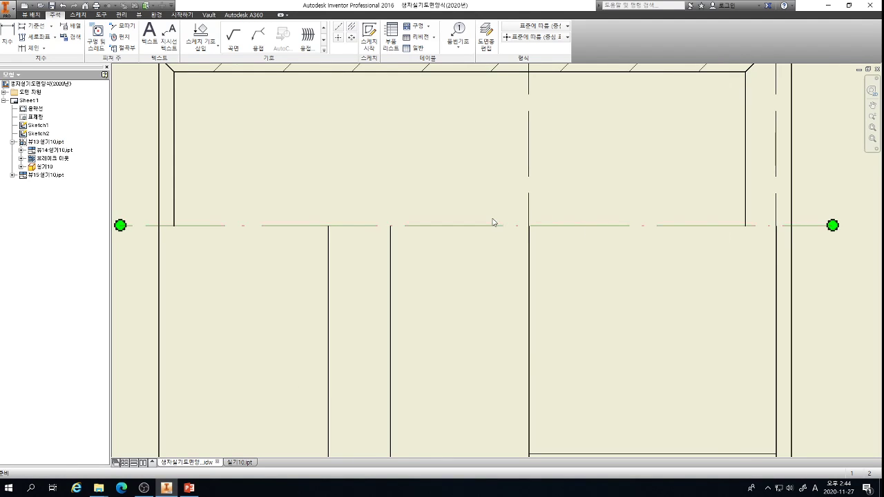
pyautogui.scroll(-4, 462, 223)
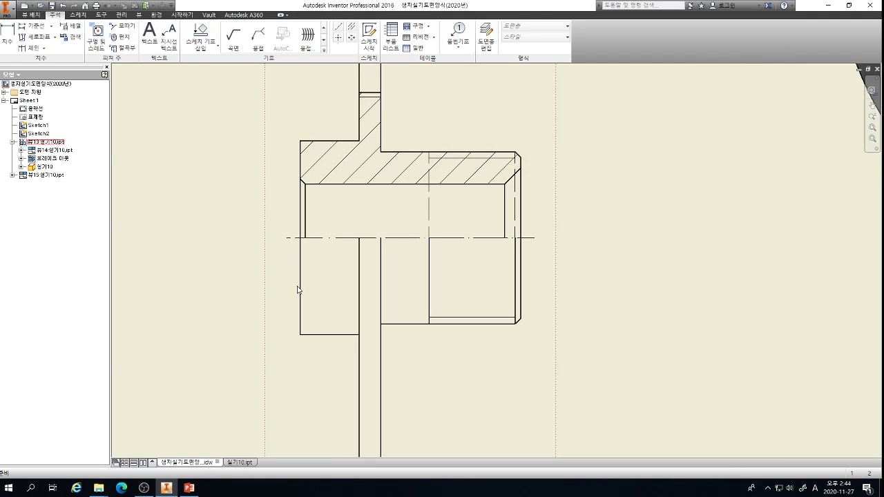
# Add a bisector centerline between the edges of the upper flange hole in the side view.
pyautogui.scroll(-3, 334, 323)
pyautogui.scroll(4, 351, 358)
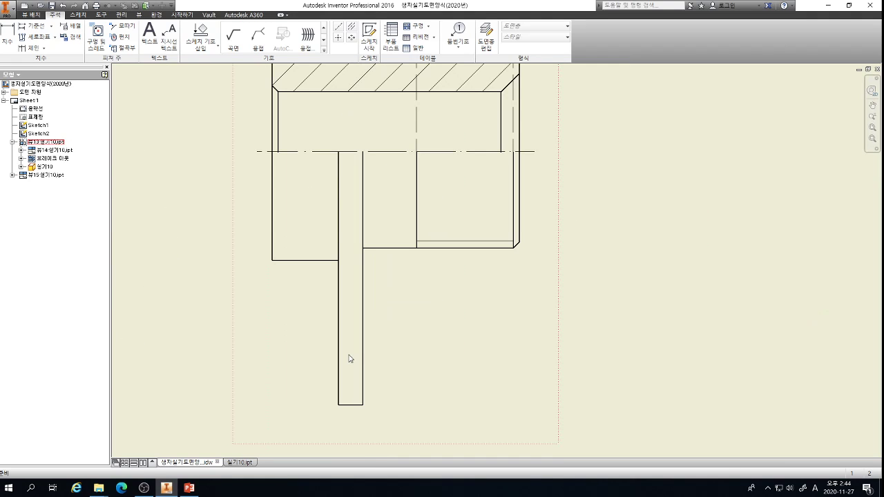
pyautogui.scroll(-2, 350, 358)
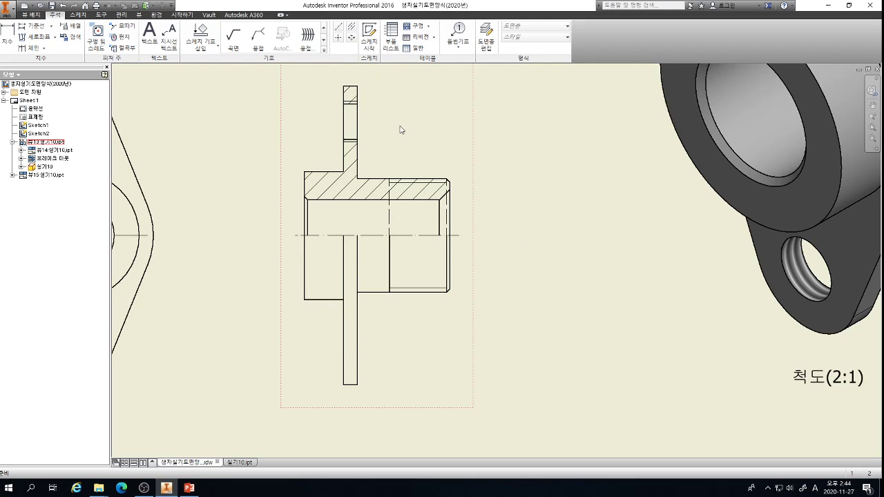
pyautogui.scroll(3, 348, 115)
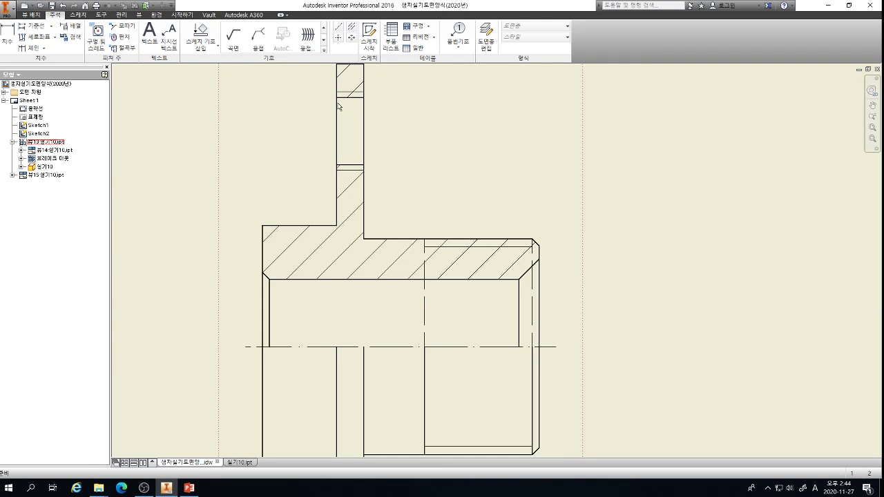
pyautogui.click(351, 25)
pyautogui.click(350, 97)
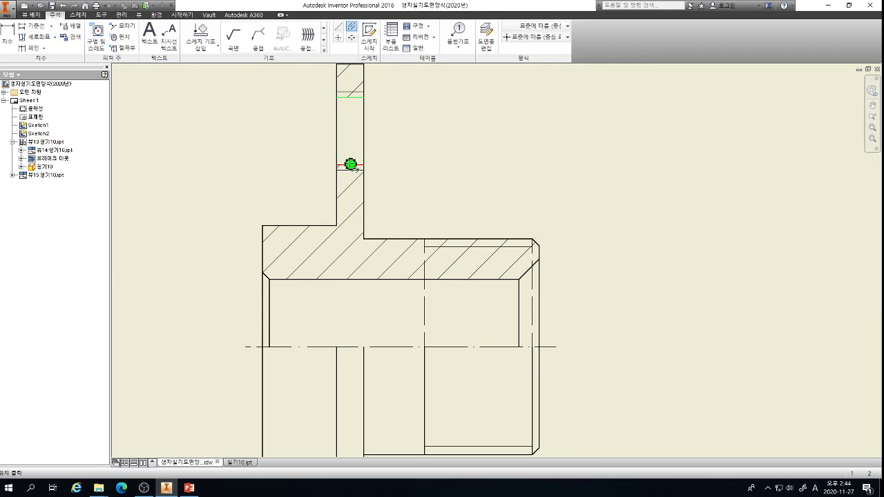
pyautogui.click(350, 166)
pyautogui.scroll(-2, 376, 101)
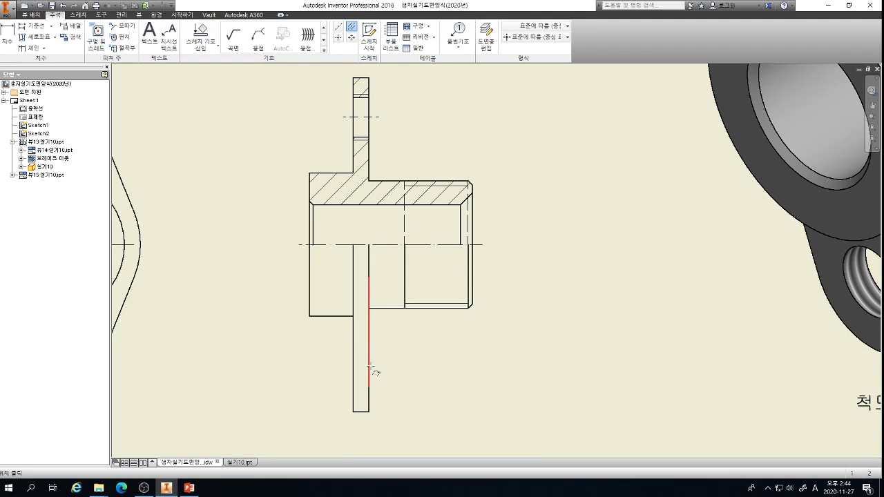
pyautogui.press('Escape')
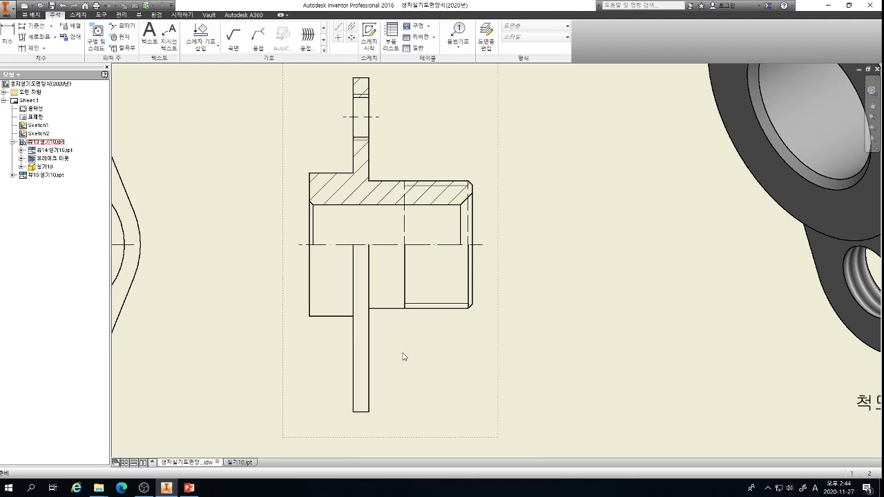
# Show hidden lines in the side view and add a bisector centerline through the lower flange hole.
pyautogui.doubleClick(379, 256)
pyautogui.click(199, 161)
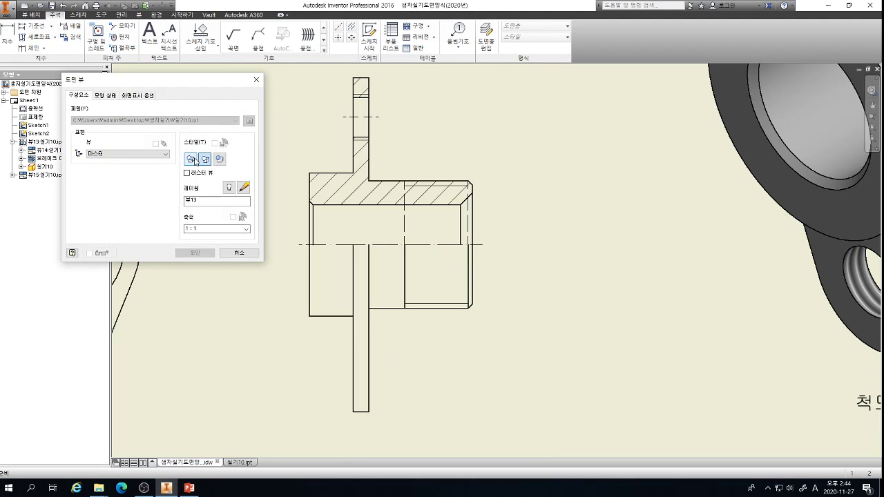
pyautogui.click(193, 253)
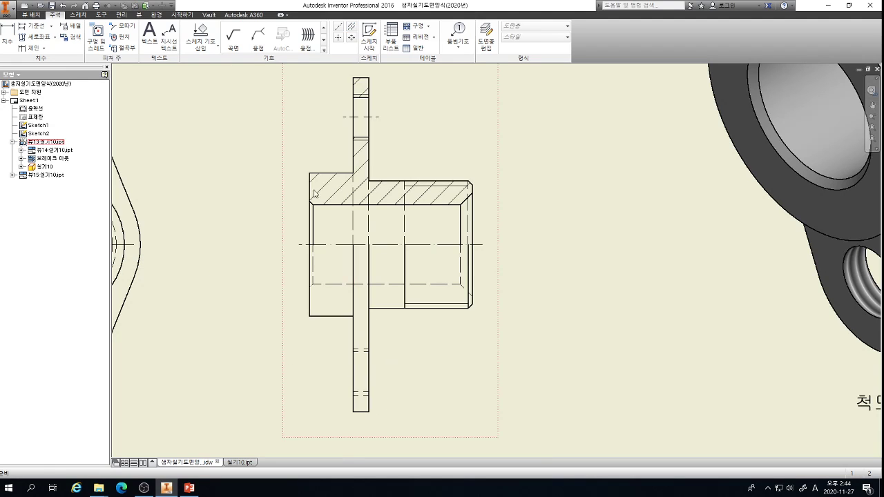
pyautogui.click(350, 27)
pyautogui.scroll(-5, 379, 378)
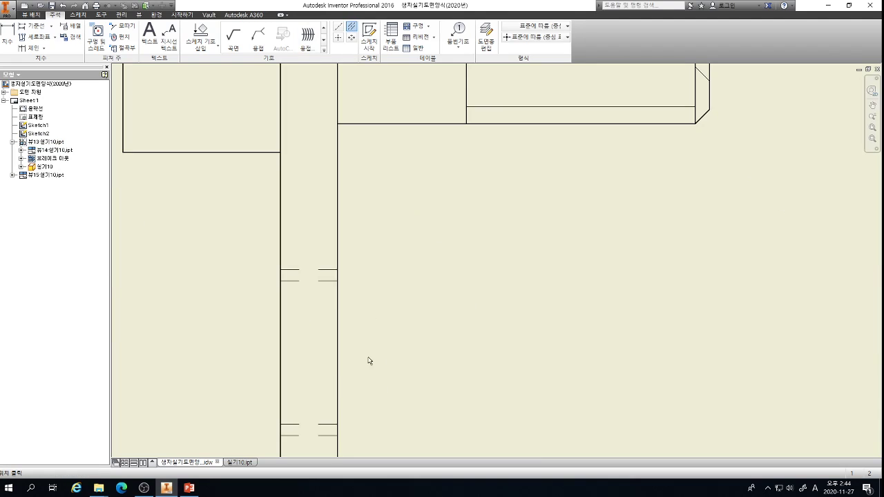
pyautogui.click(325, 281)
pyautogui.click(325, 424)
pyautogui.scroll(5, 397, 239)
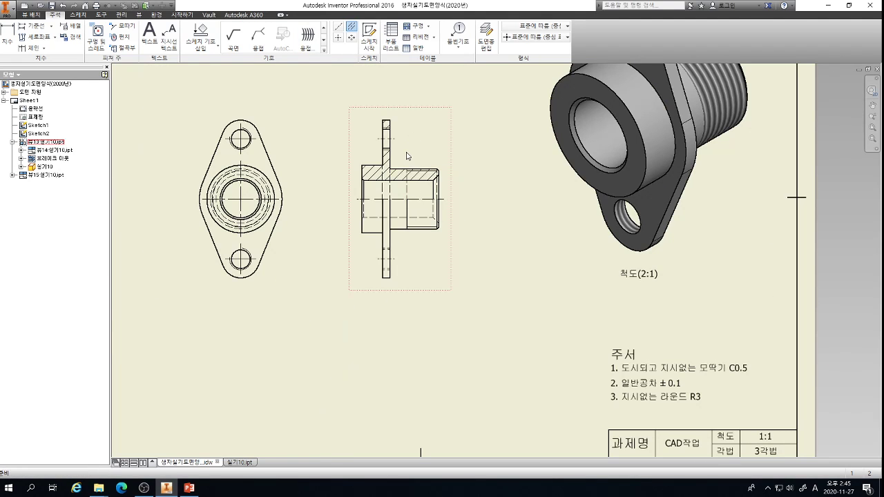
# Set the side view's display style back to hidden lines removed.
pyautogui.doubleClick(311, 146)
pyautogui.click(205, 159)
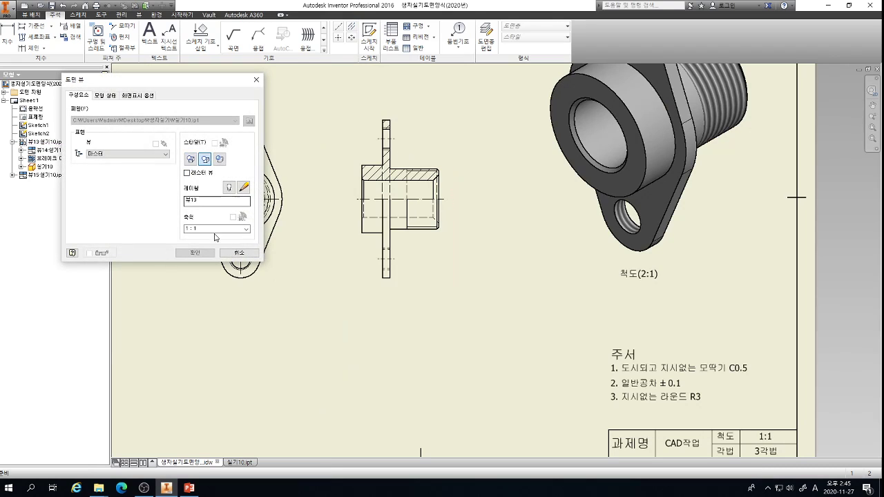
pyautogui.click(195, 253)
# Dimension the boss's length from its end face to the flange, placing it below the side view.
pyautogui.scroll(-3, 405, 248)
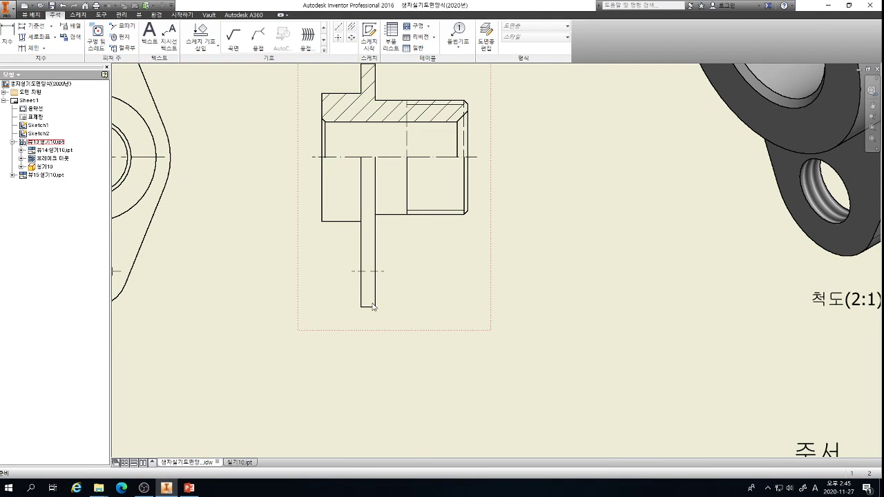
pyautogui.moveTo(413, 285); pyautogui.dragTo(396, 311, button='middle')
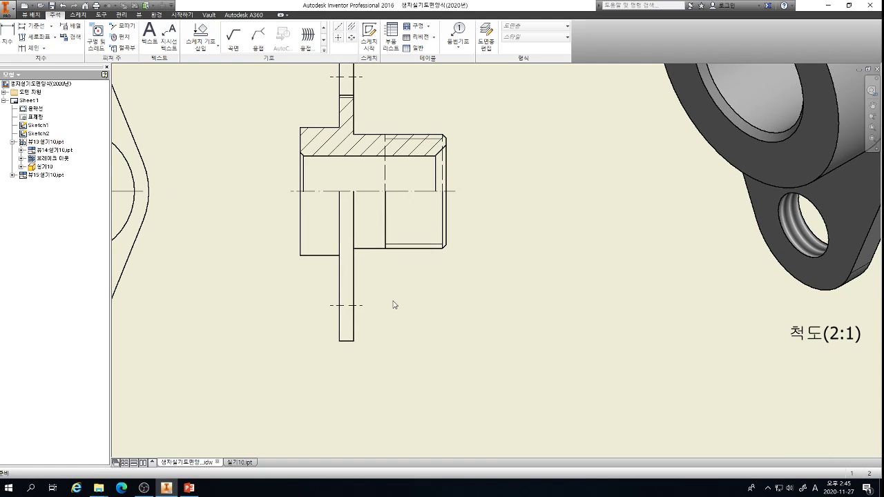
pyautogui.scroll(3, 393, 305)
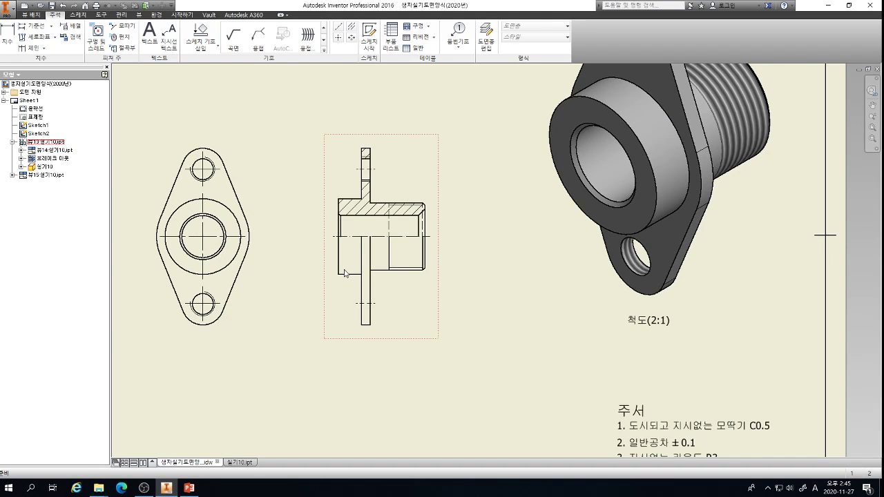
pyautogui.scroll(-3, 345, 274)
pyautogui.moveTo(390, 298); pyautogui.dragTo(354, 209, button='middle')
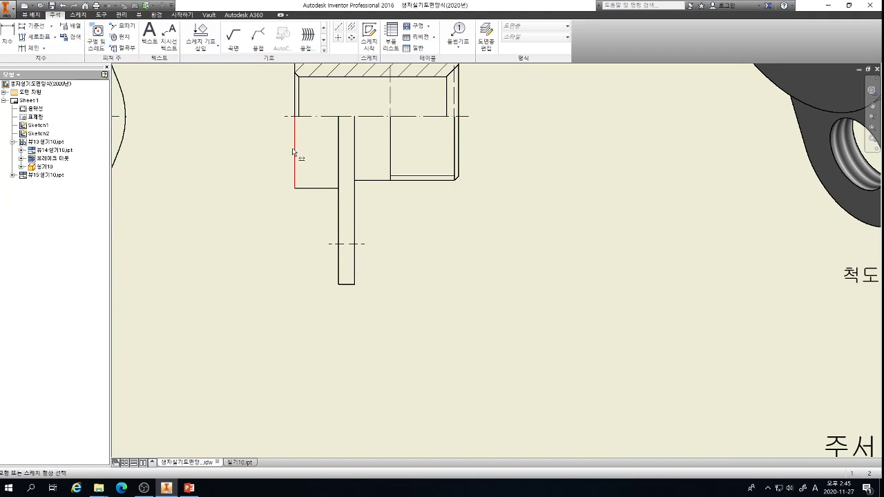
pyautogui.press('d')
pyautogui.click(296, 168)
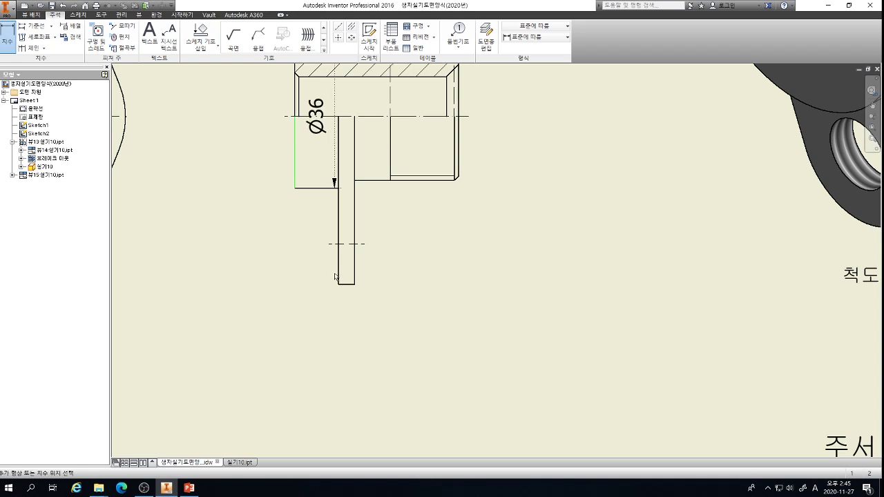
pyautogui.click(339, 272)
pyautogui.click(321, 327)
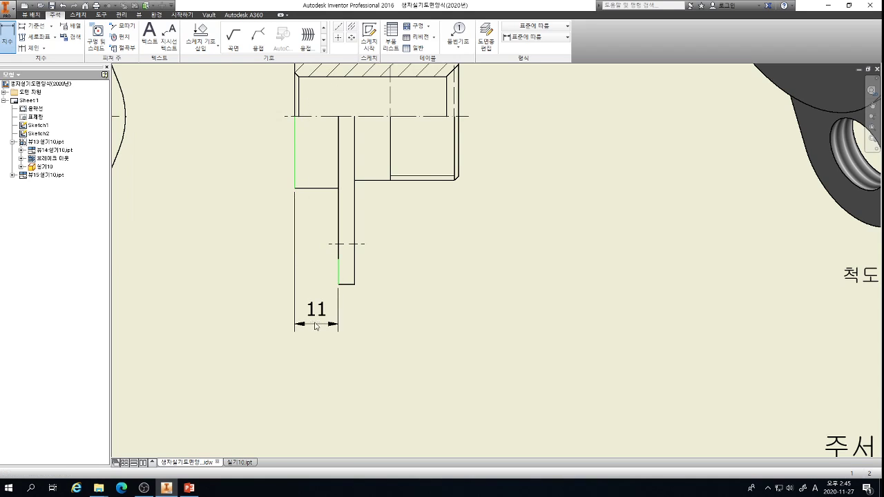
pyautogui.click(354, 252)
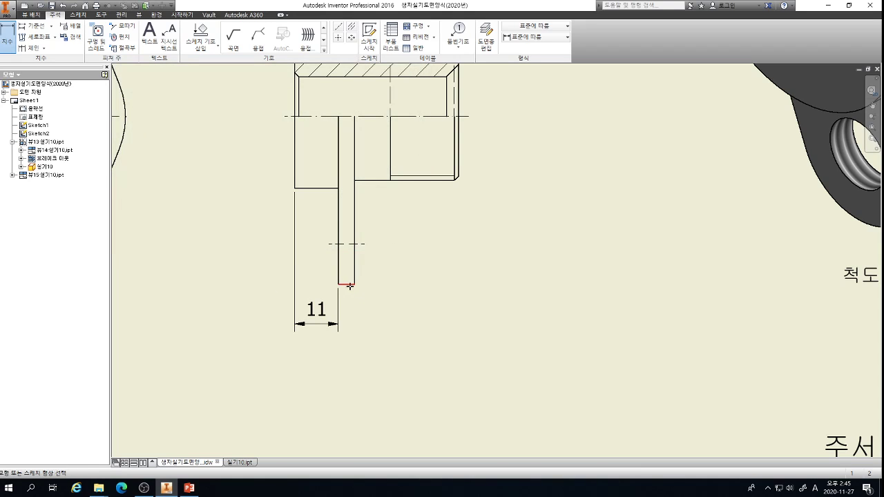
# Dimension the flange's thickness and the threaded section's length in line with the boss length dimension.
pyautogui.click(348, 283)
pyautogui.click(334, 311)
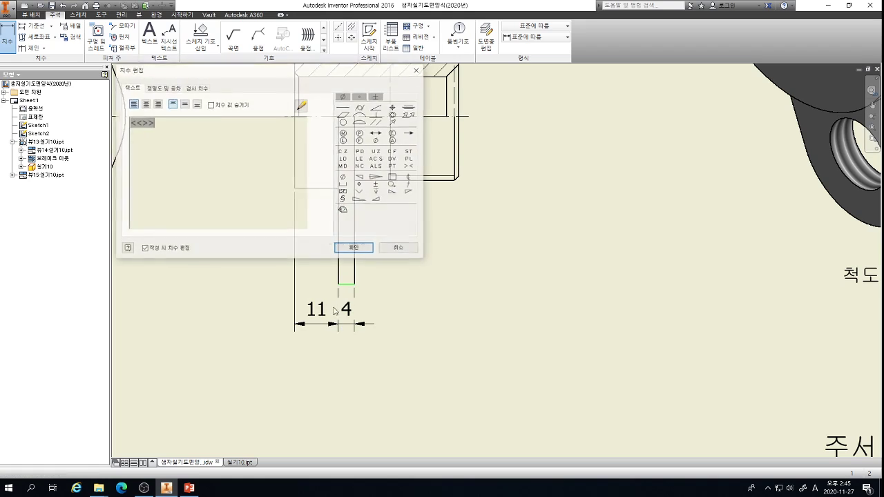
pyautogui.click(353, 247)
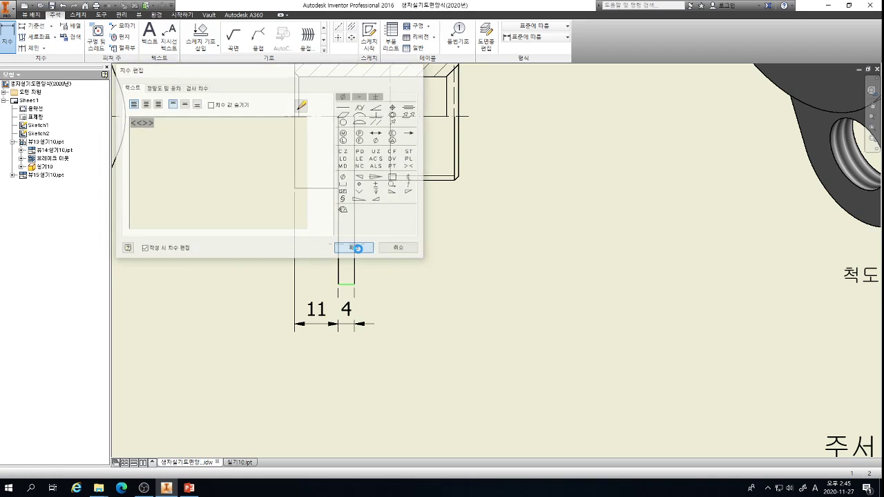
pyautogui.click(457, 160)
pyautogui.click(391, 157)
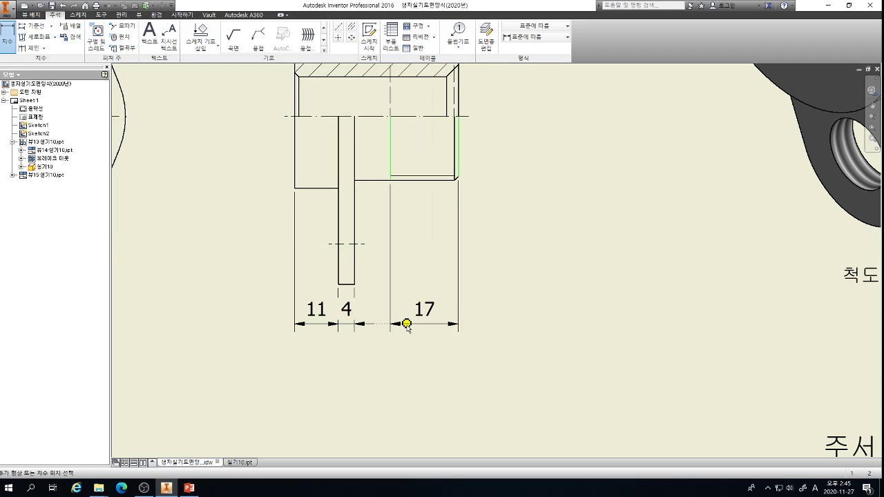
pyautogui.click(408, 324)
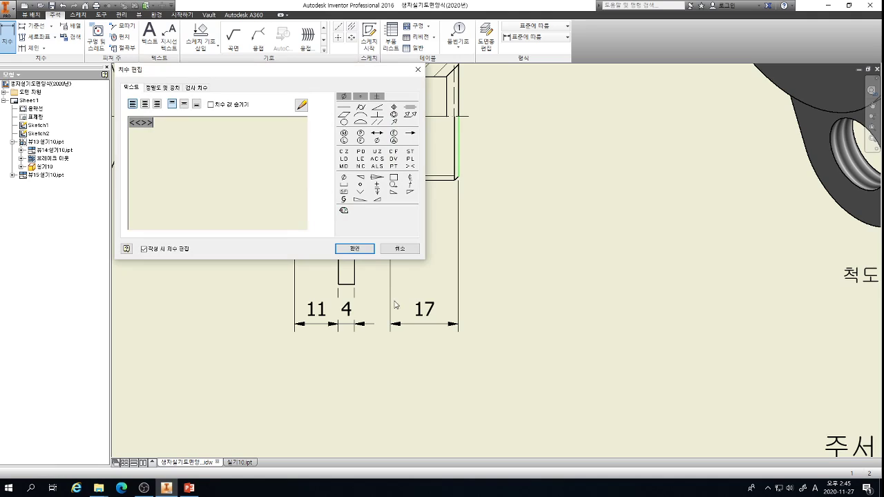
pyautogui.click(361, 249)
# Dimension the bushing's overall length between its two end faces, below the existing row of dimensions.
pyautogui.scroll(5, 455, 174)
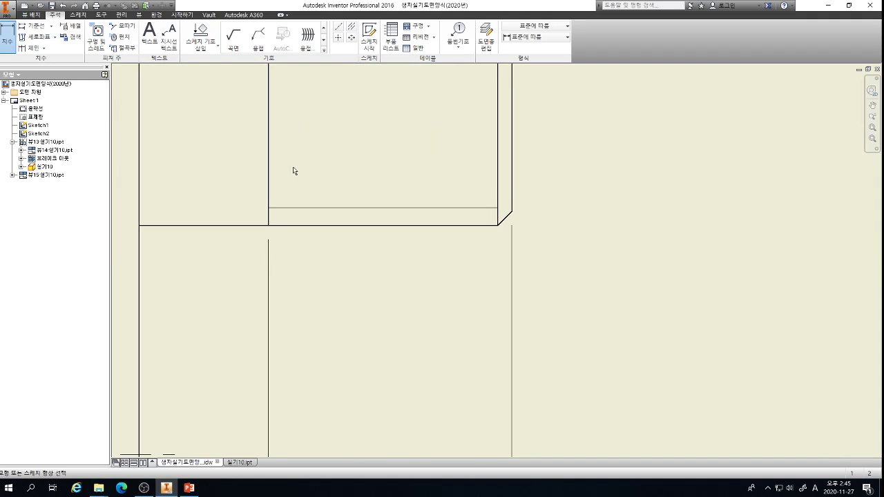
pyautogui.scroll(-5, 497, 235)
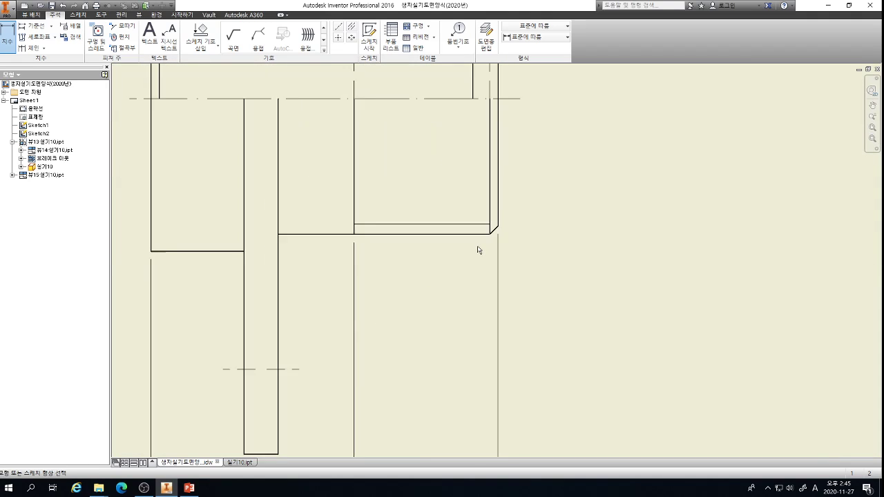
pyautogui.scroll(-2, 472, 284)
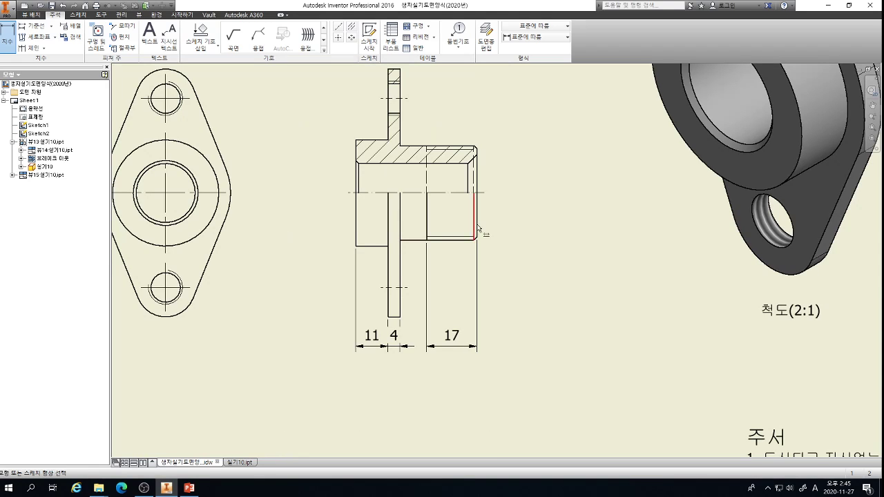
pyautogui.click(356, 212)
pyautogui.click(476, 221)
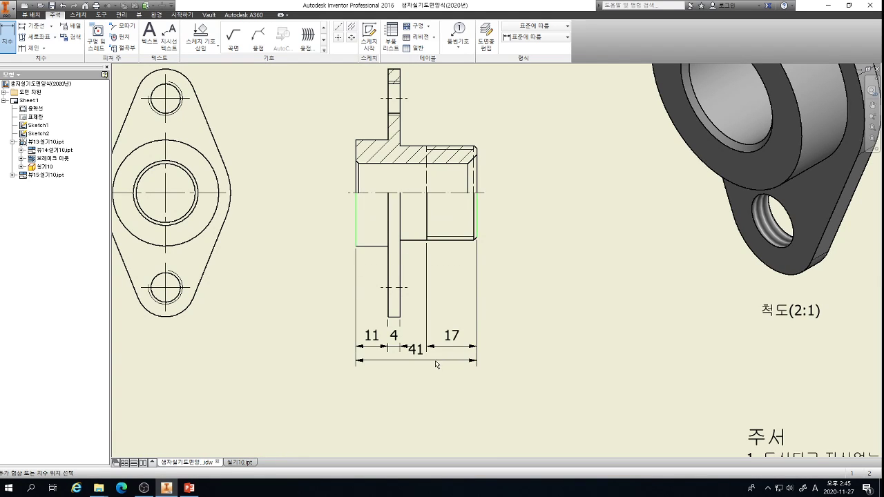
pyautogui.click(422, 384)
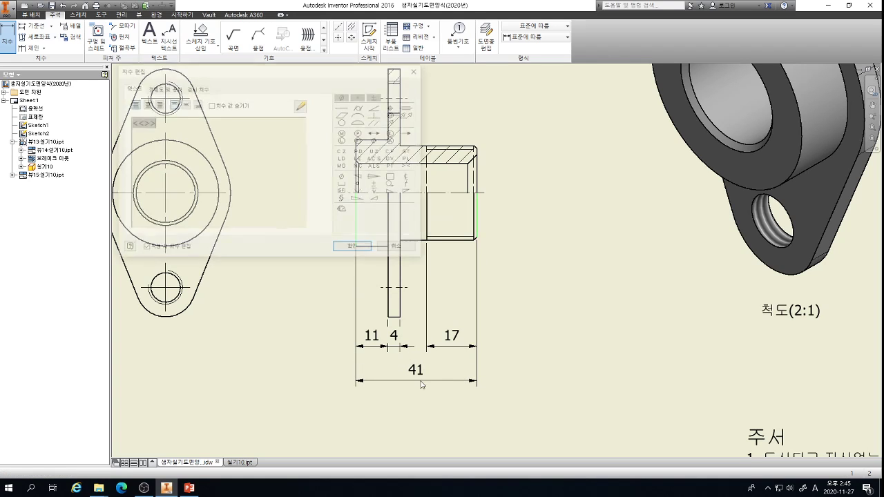
pyautogui.click(354, 250)
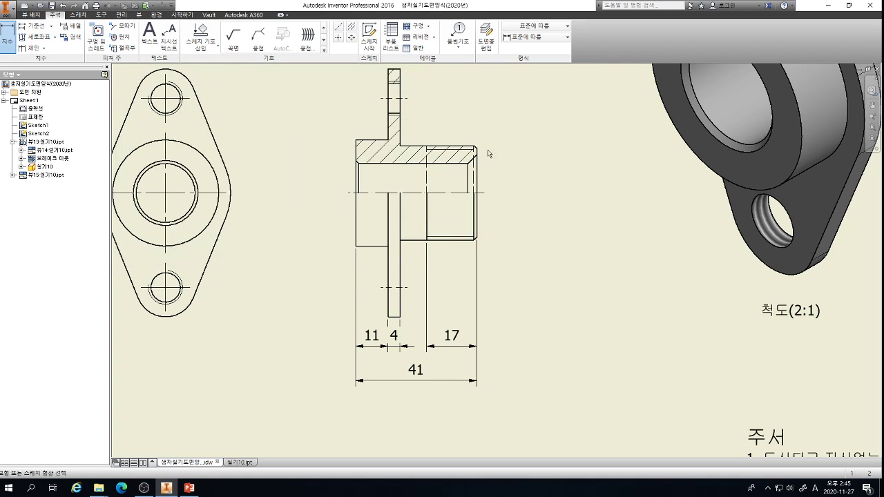
# Dimension the threaded section's outer diameter between its upper and lower edges, placing it beyond the threaded end.
pyautogui.click(467, 148)
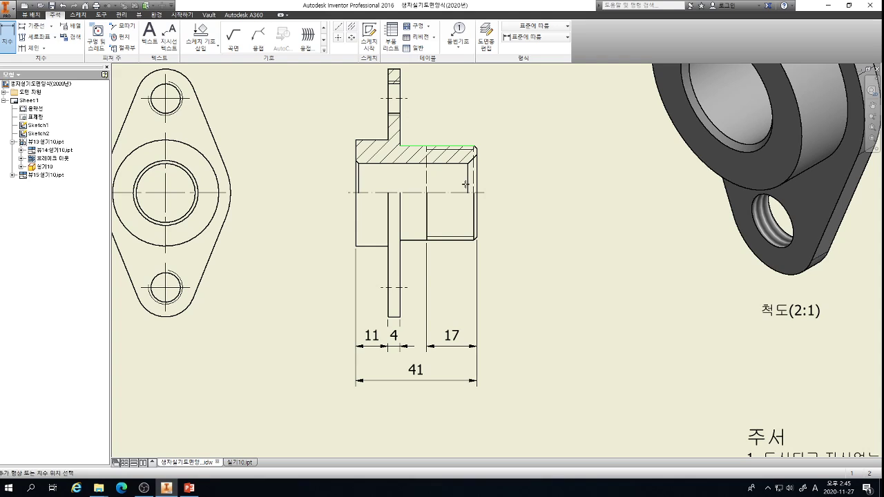
pyautogui.click(464, 240)
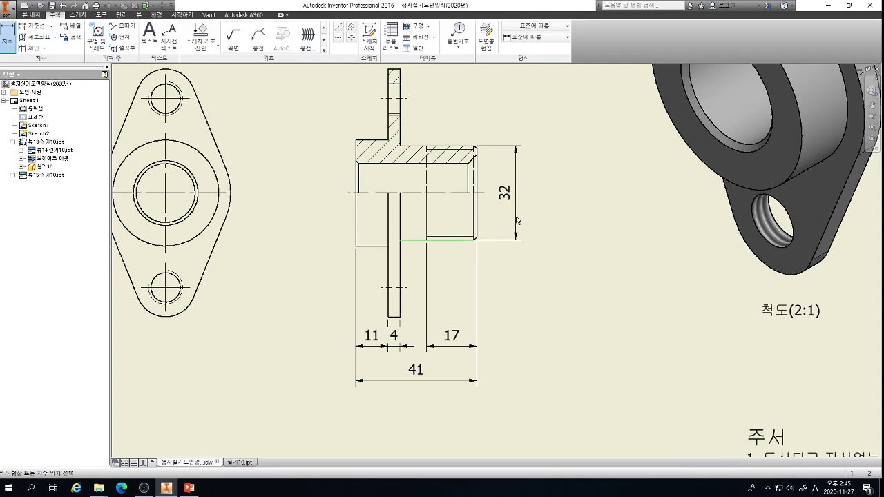
pyautogui.click(538, 220)
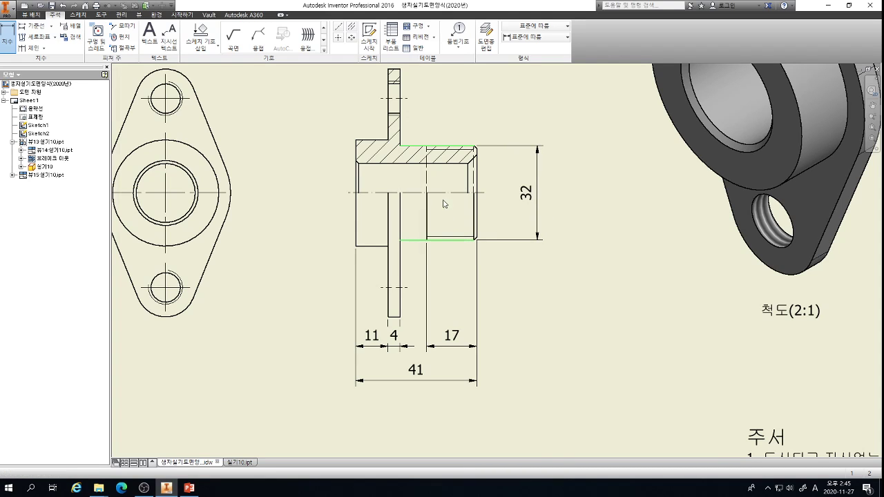
pyautogui.click(364, 246)
# Check the thread length on the PowerPoint reference drawing, and set the external thread's length in the 실기10 part to 15 mm.
pyautogui.click(187, 488)
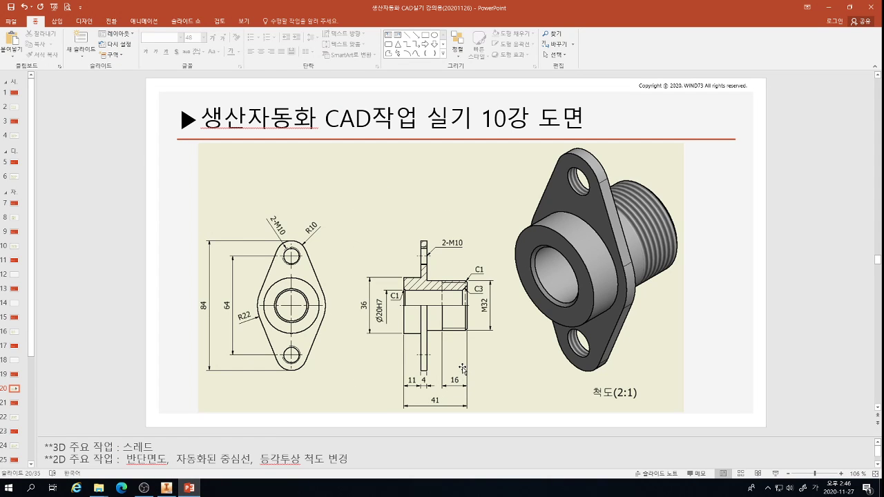
pyautogui.click(166, 489)
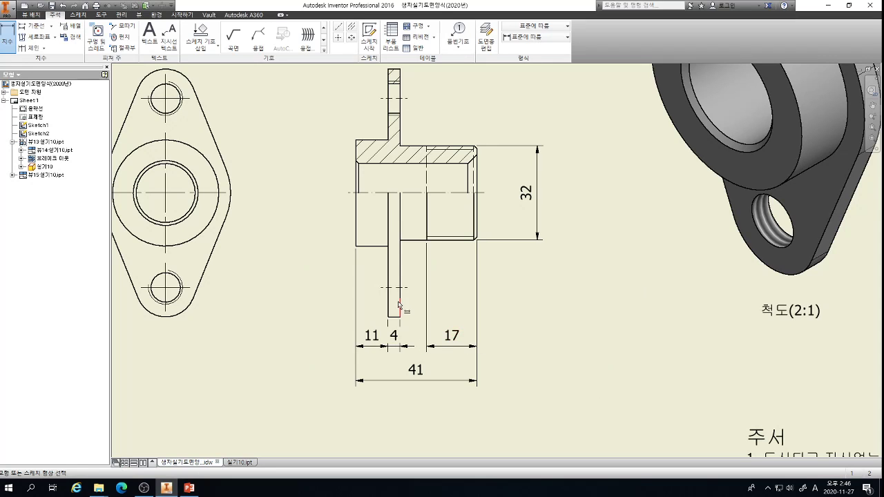
pyautogui.click(242, 462)
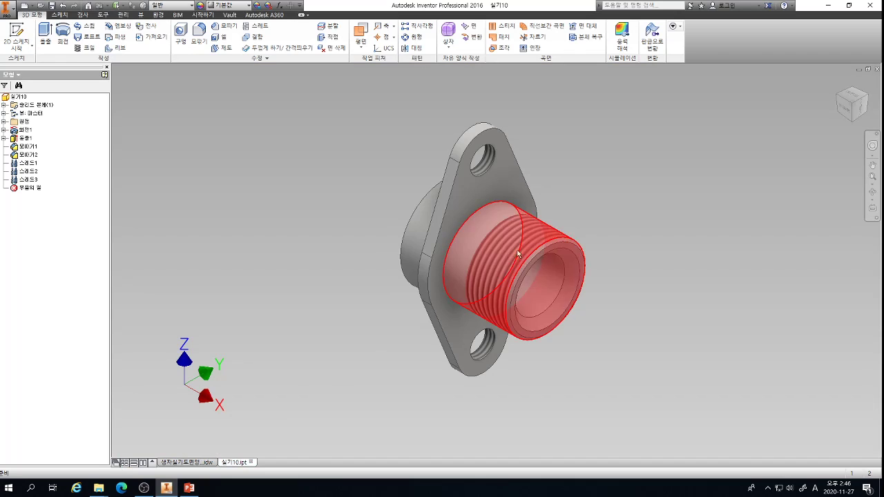
pyautogui.click(30, 164)
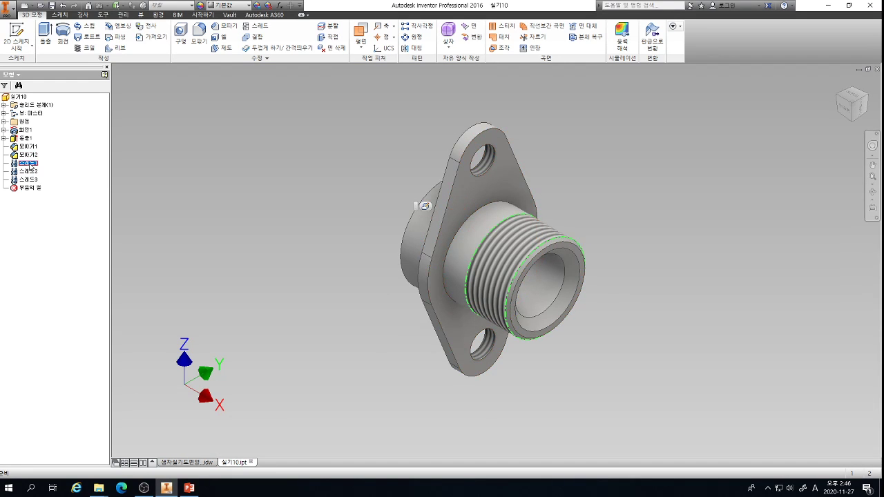
pyautogui.click(30, 164)
pyautogui.doubleClick(30, 164)
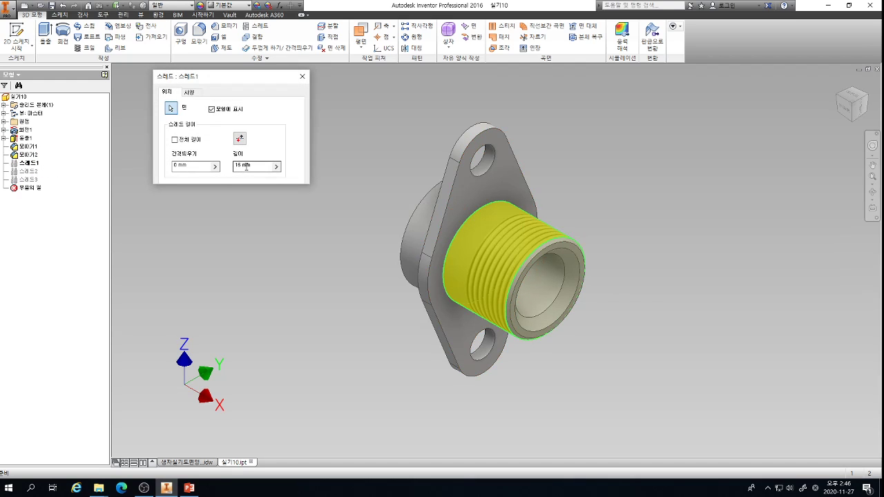
pyautogui.moveTo(244, 166); pyautogui.dragTo(221, 169)
pyautogui.write('15')
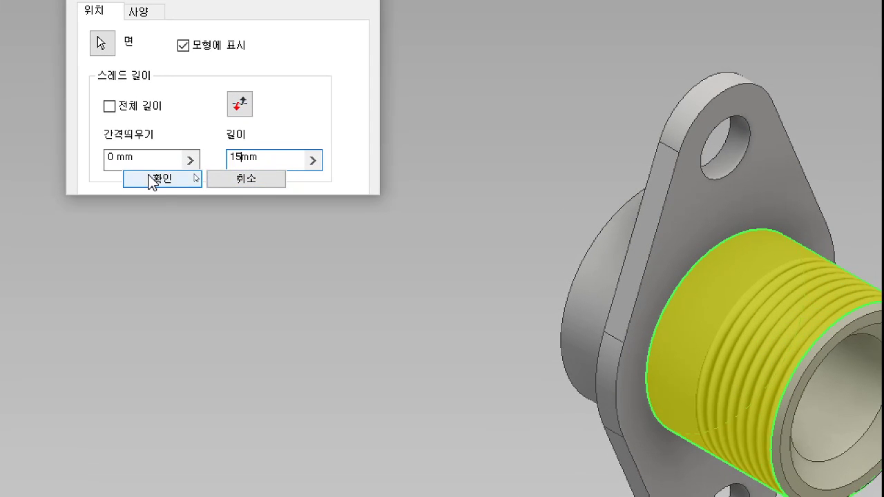
pyautogui.click(152, 181)
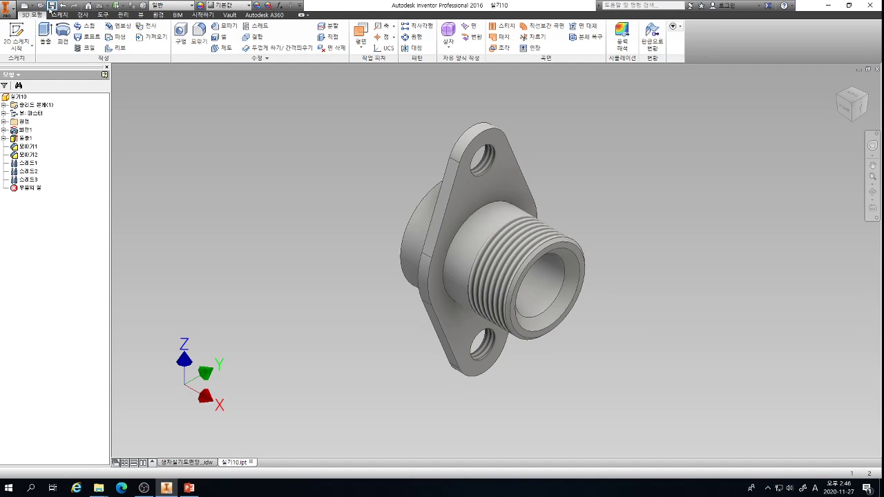
# Return to the exam drawing sheet and check the updated thread length dimension in the side view.
pyautogui.click(191, 464)
pyautogui.scroll(-3, 454, 347)
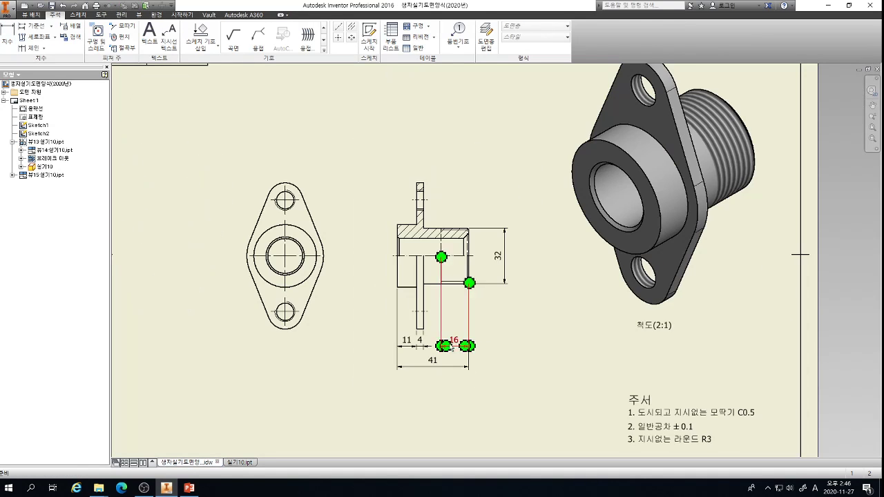
pyautogui.scroll(6, 449, 343)
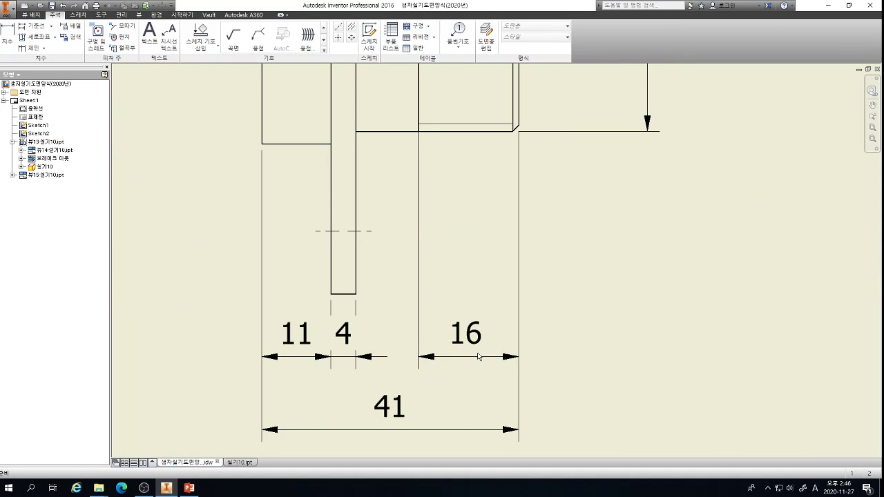
pyautogui.scroll(-2, 448, 301)
pyautogui.scroll(-1, 536, 283)
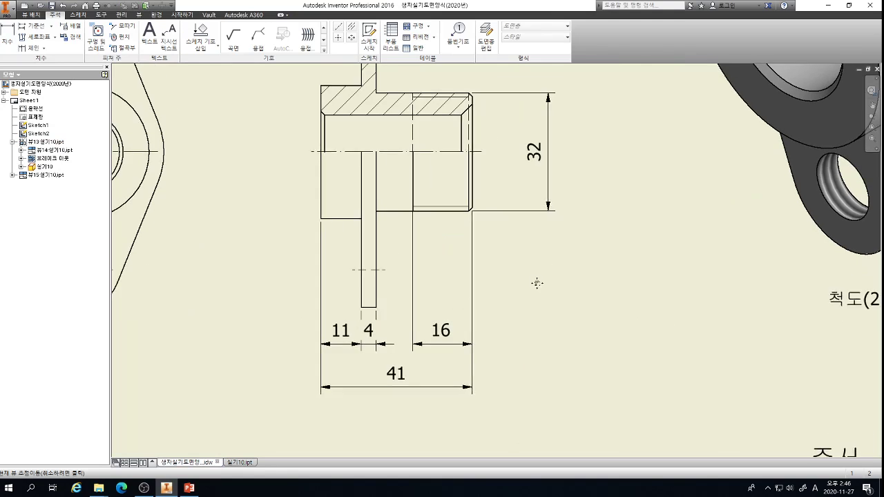
pyautogui.moveTo(536, 283); pyautogui.dragTo(528, 324, button='middle')
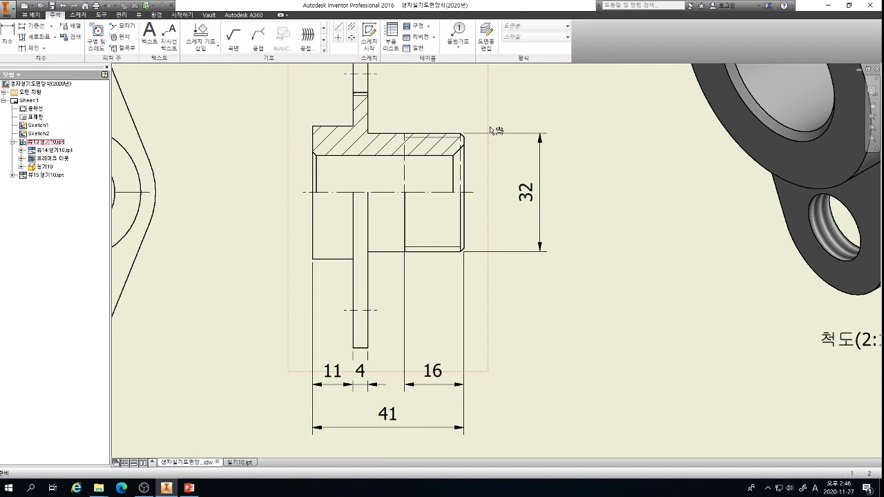
# Dimension the bore between its upper edge and the centerline as a linear diameter, placing it beyond the unthreaded end of the side view.
pyautogui.scroll(3, 388, 178)
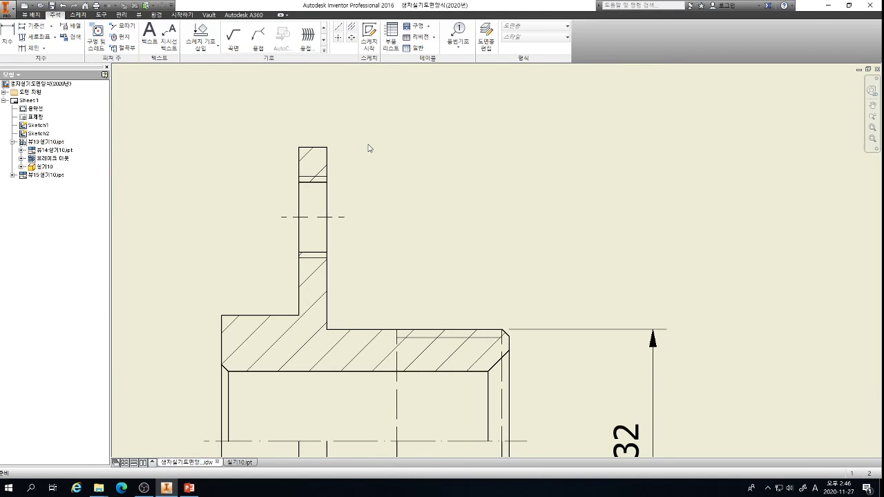
pyautogui.scroll(-5, 368, 148)
pyautogui.scroll(4, 282, 256)
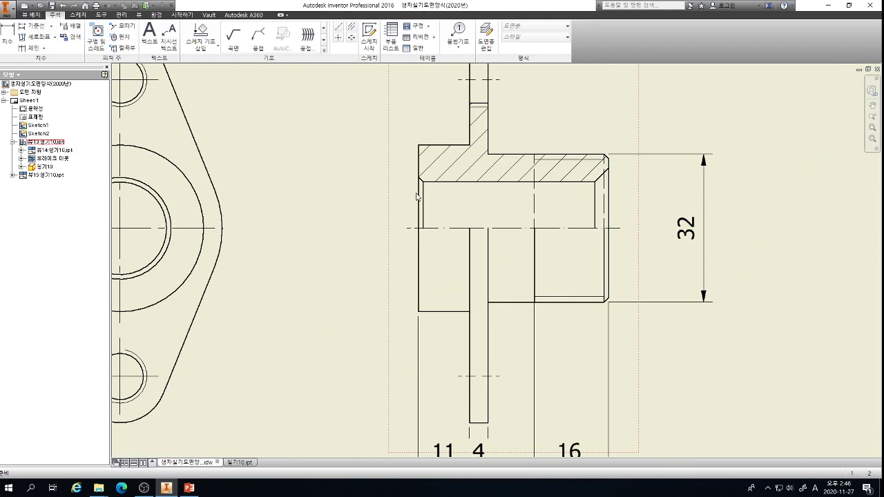
pyautogui.press('d')
pyautogui.click(450, 184)
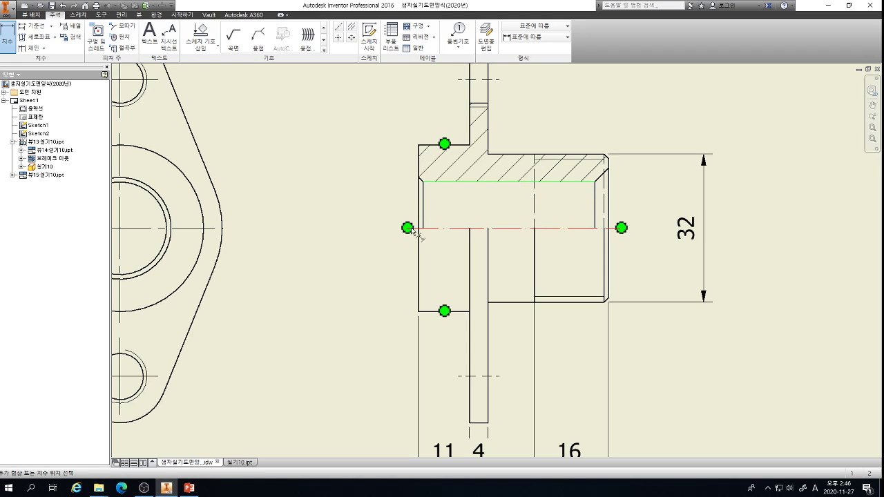
pyautogui.click(414, 228)
pyautogui.rightClick(345, 257)
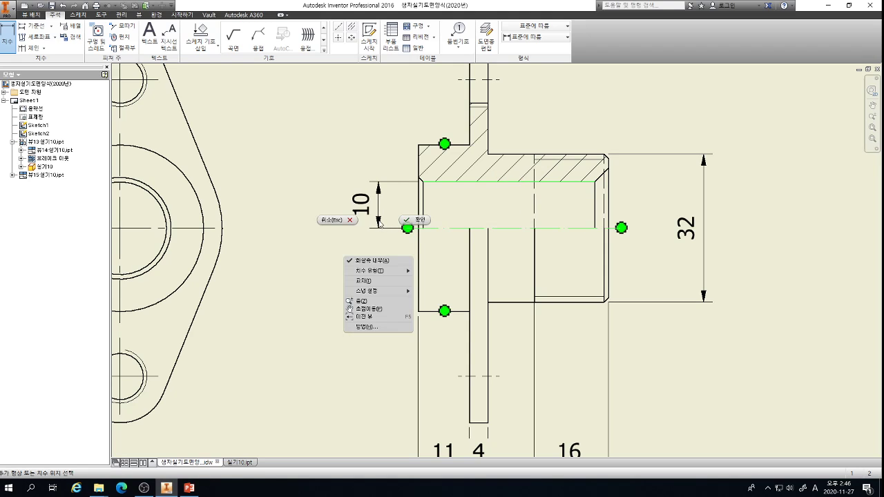
pyautogui.moveTo(382, 272)
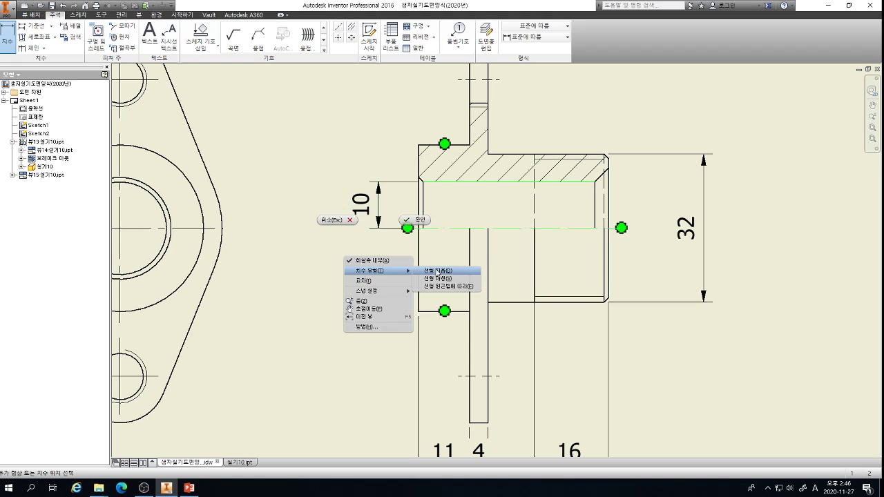
pyautogui.click(434, 271)
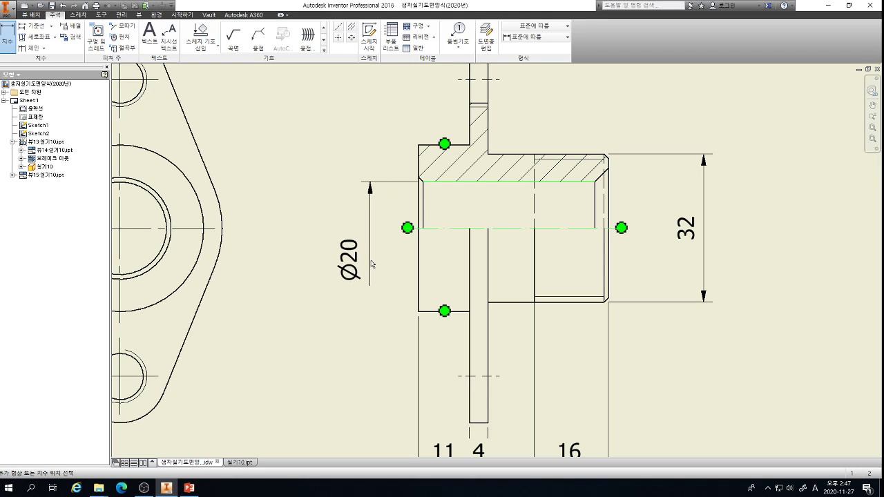
pyautogui.click(371, 263)
pyautogui.click(356, 249)
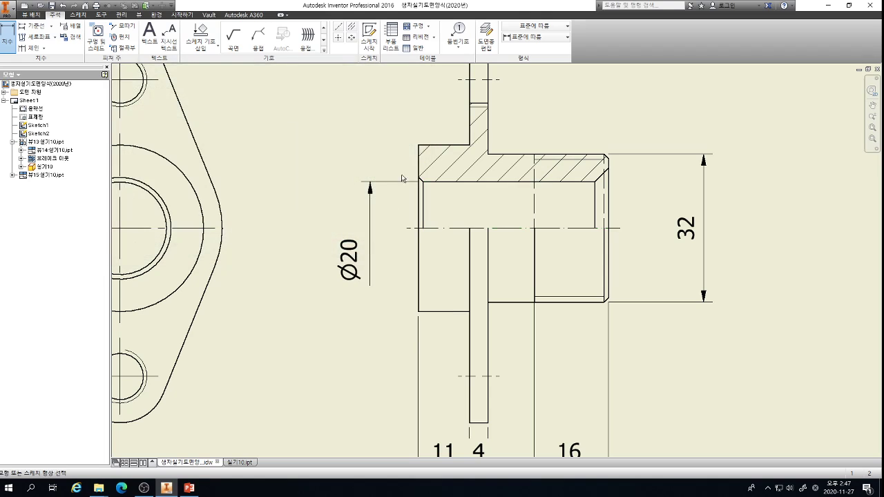
# Dimension the unthreaded hub's outer diameter between its upper and lower edges, placing it outside the bore diameter dimension.
pyautogui.click(437, 146)
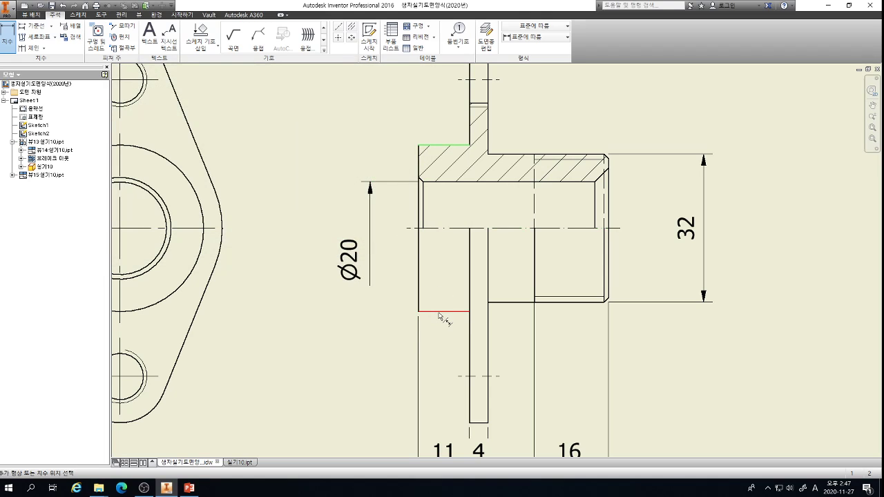
pyautogui.click(439, 312)
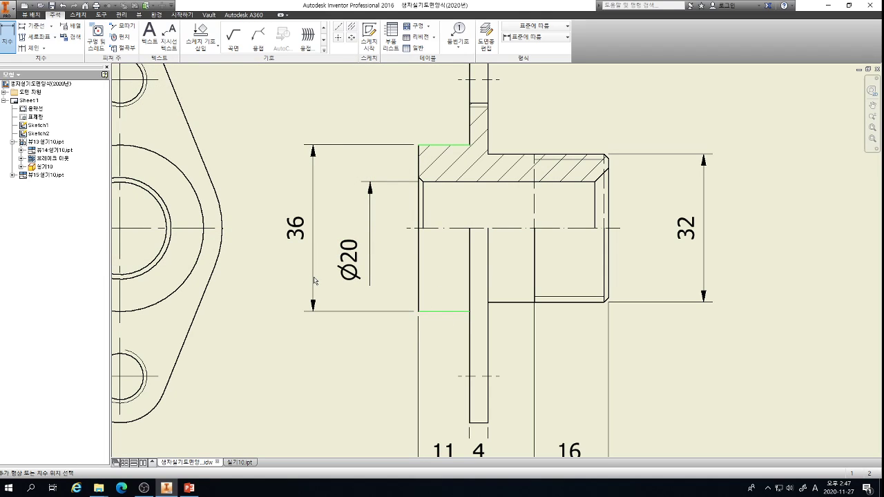
pyautogui.click(311, 279)
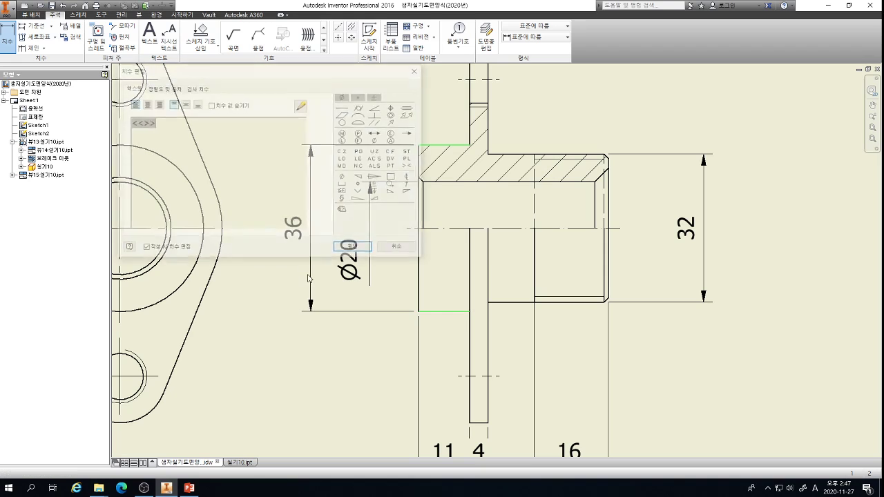
pyautogui.click(353, 249)
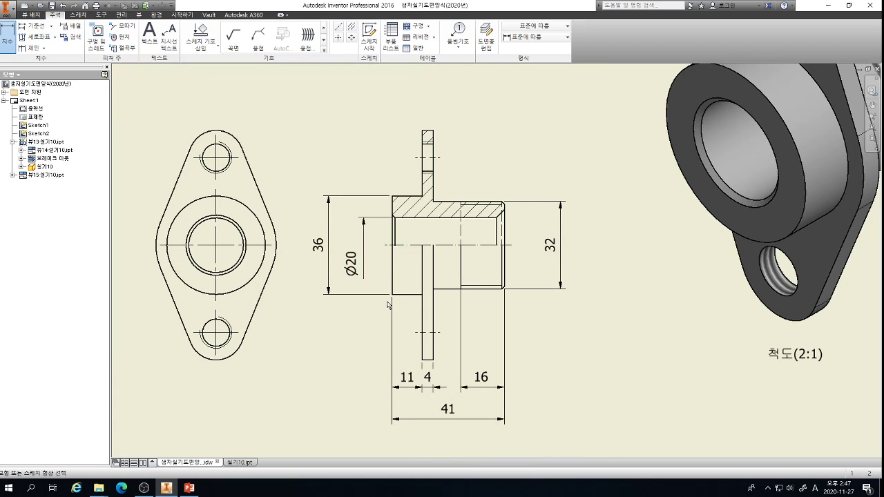
# Attach a leader note reading C1 to the bore chamfer at the unthreaded end, with center and middle text alignment.
pyautogui.scroll(4, 381, 220)
pyautogui.scroll(3, 290, 169)
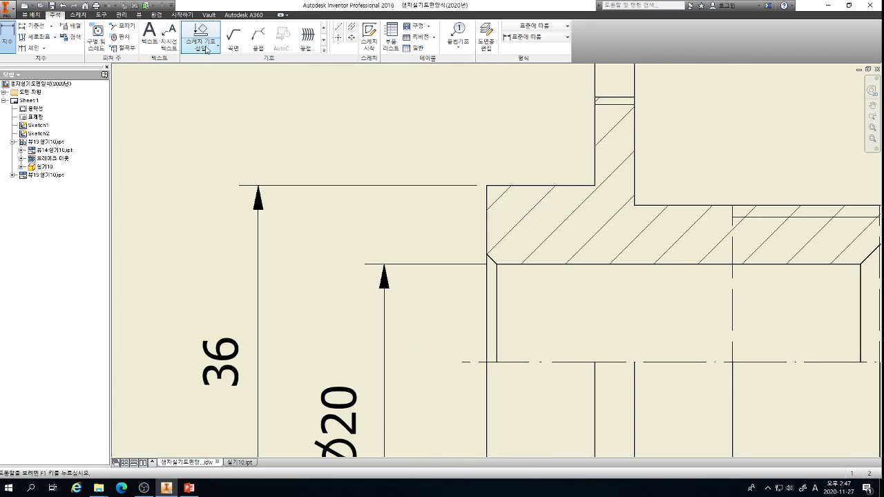
pyautogui.click(169, 37)
pyautogui.scroll(5, 486, 267)
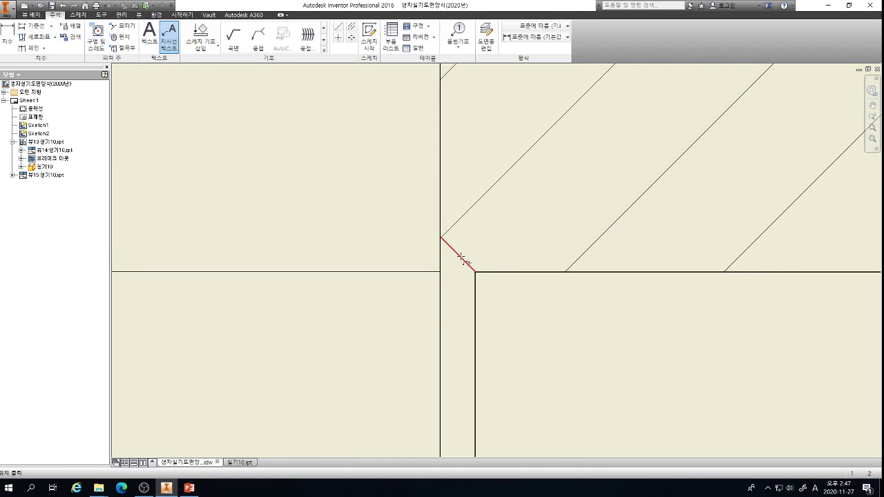
pyautogui.click(459, 256)
pyautogui.scroll(-3, 420, 310)
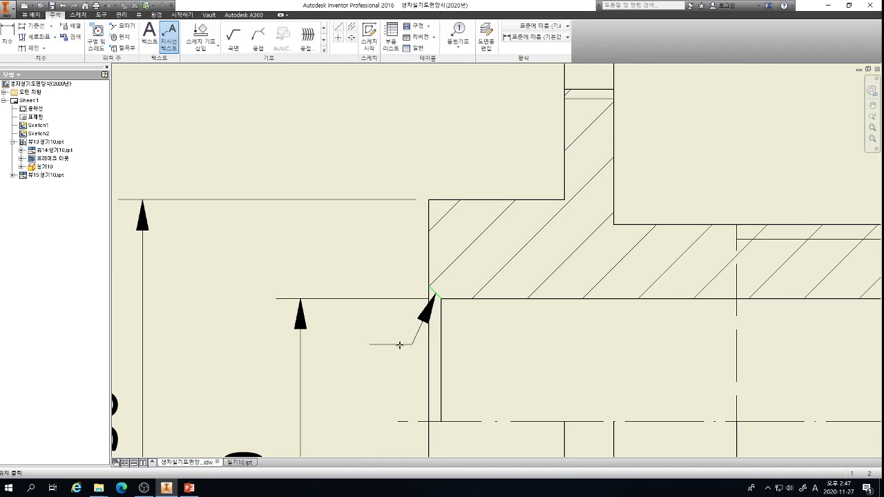
pyautogui.rightClick(399, 344)
pyautogui.click(417, 345)
pyautogui.click(139, 156)
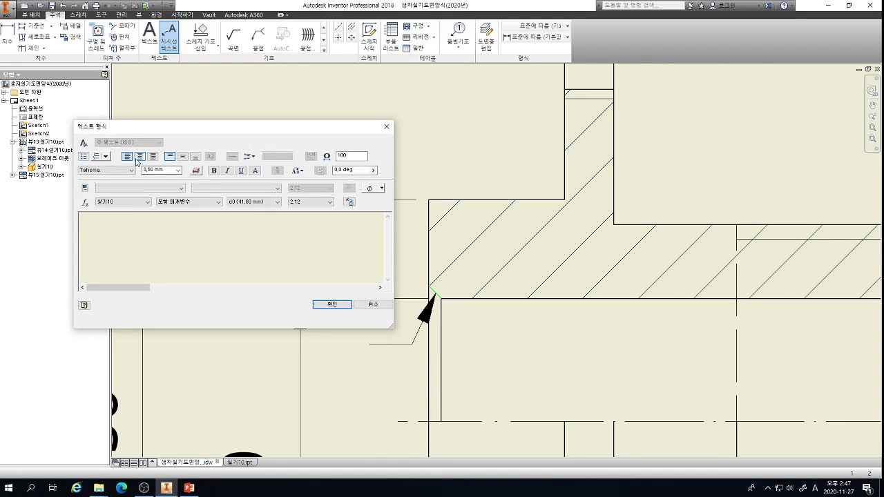
pyautogui.click(182, 156)
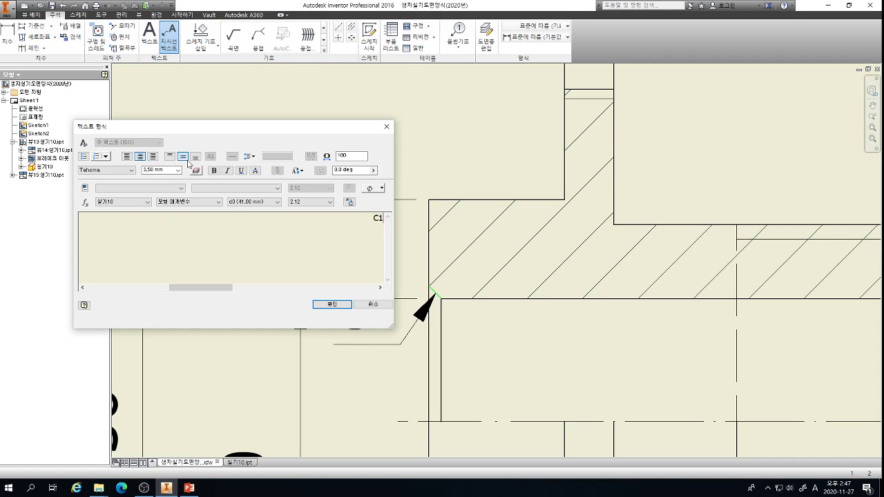
pyautogui.click(331, 304)
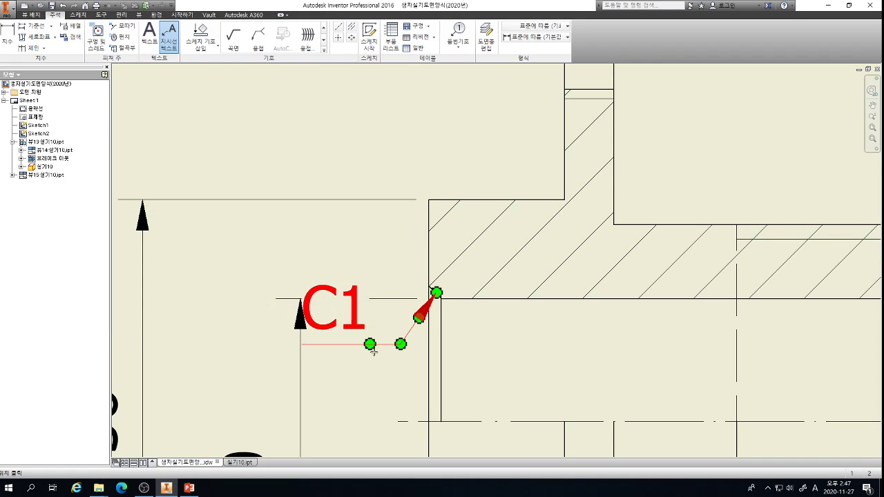
# Reposition the C1 note slightly lower and shift the bore diameter dimension outward so the two do not overlap.
pyautogui.scroll(-3, 370, 310)
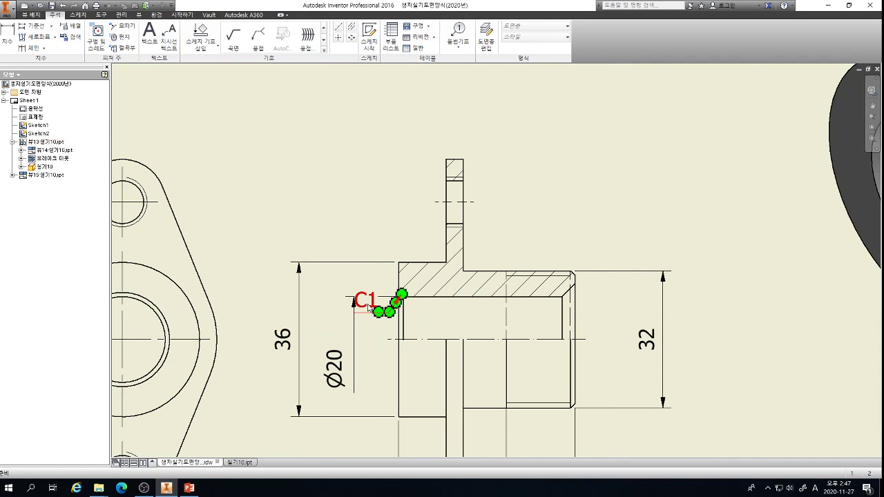
pyautogui.click(375, 314)
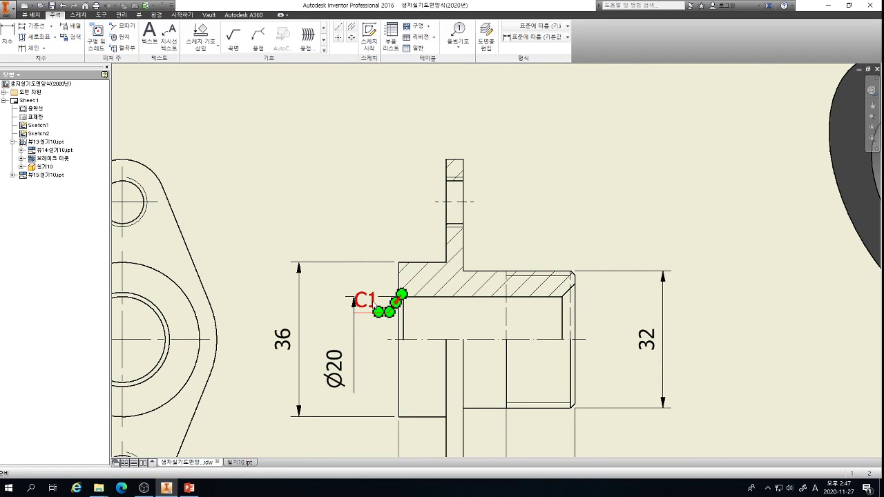
pyautogui.click(378, 311)
pyautogui.click(368, 296)
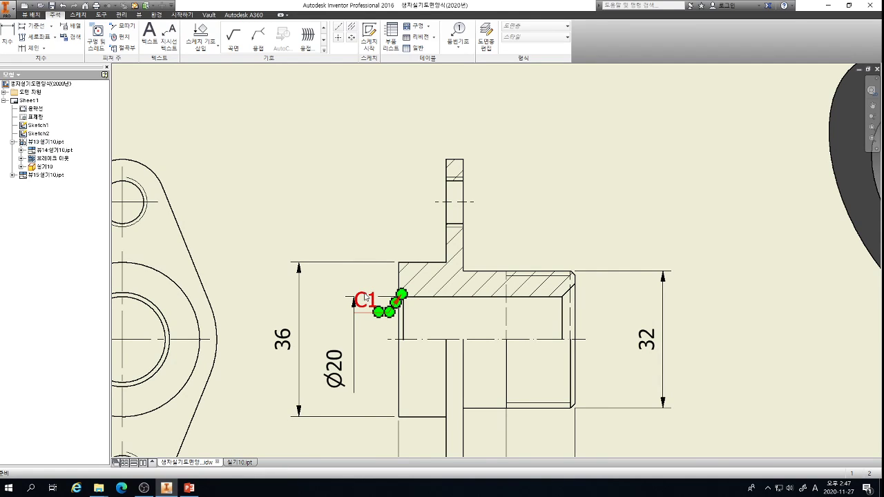
pyautogui.click(365, 294)
pyautogui.moveTo(389, 312); pyautogui.dragTo(344, 348)
pyautogui.click(353, 342)
pyautogui.click(369, 368)
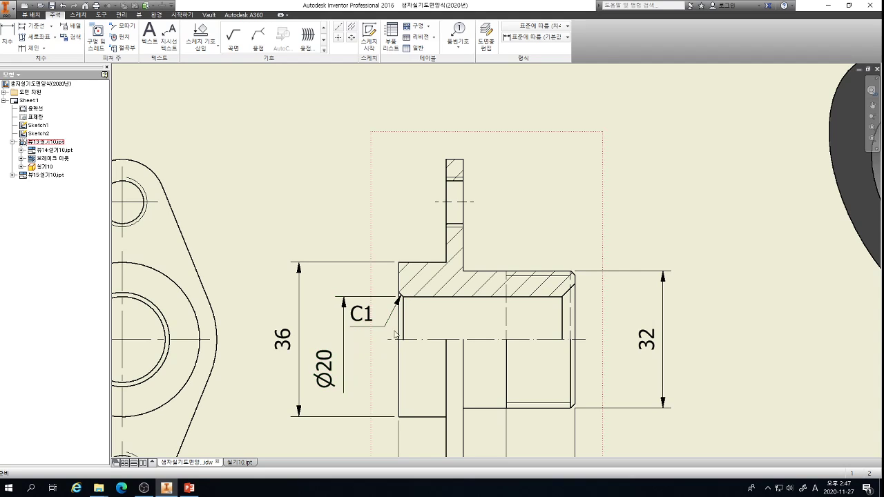
# Attach a leader note reading C3 to the bore chamfer at the threaded end, with center and middle text alignment.
pyautogui.scroll(3, 595, 314)
pyautogui.scroll(2, 584, 294)
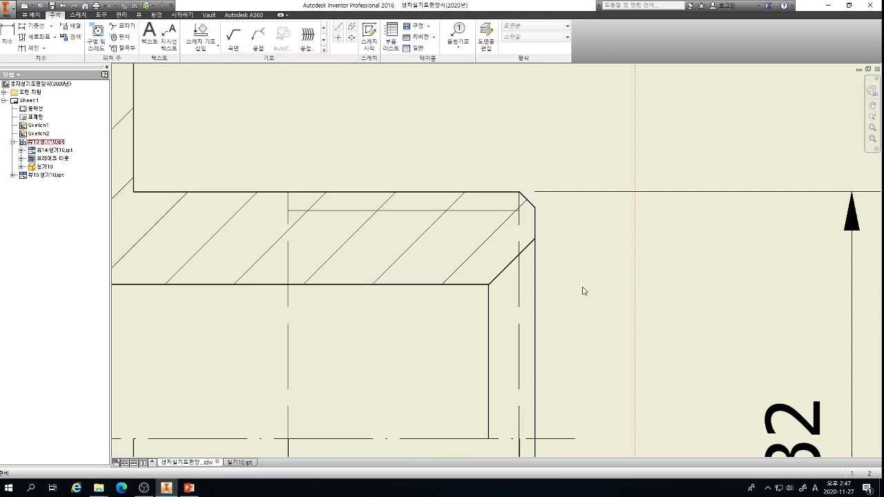
pyautogui.moveTo(598, 258); pyautogui.dragTo(520, 262, button='middle')
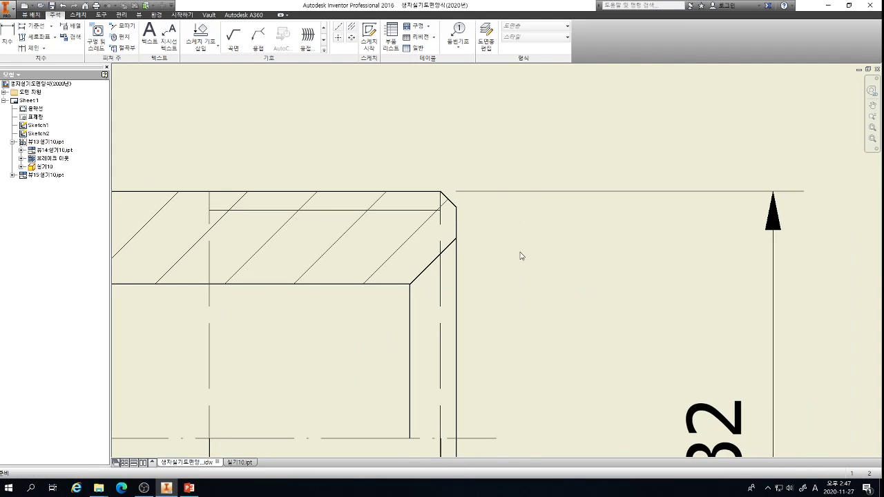
pyautogui.click(172, 40)
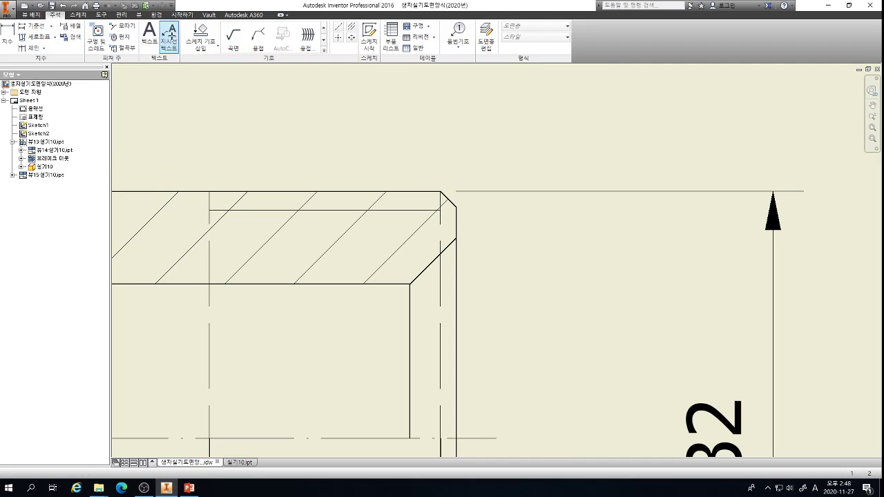
pyautogui.scroll(1, 428, 269)
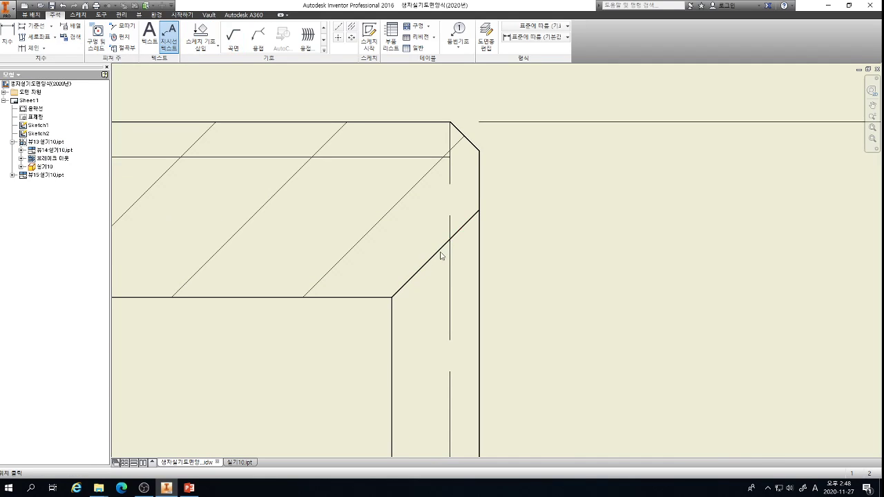
pyautogui.click(435, 254)
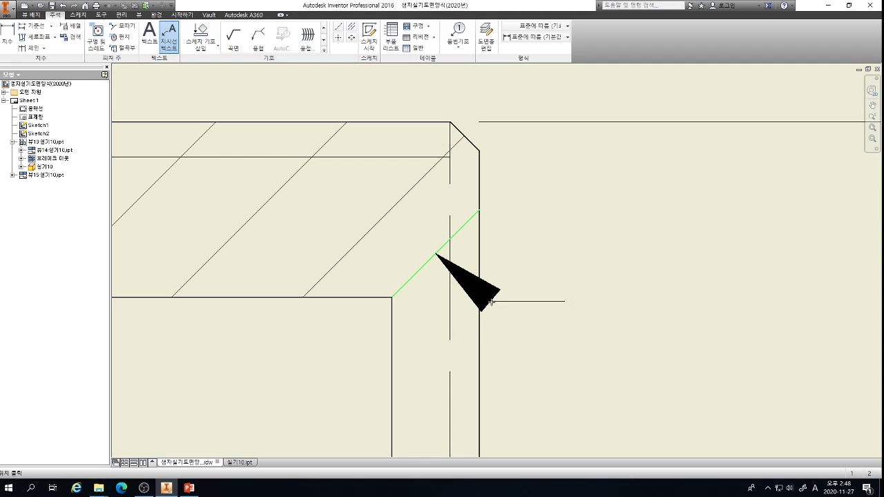
pyautogui.click(531, 347)
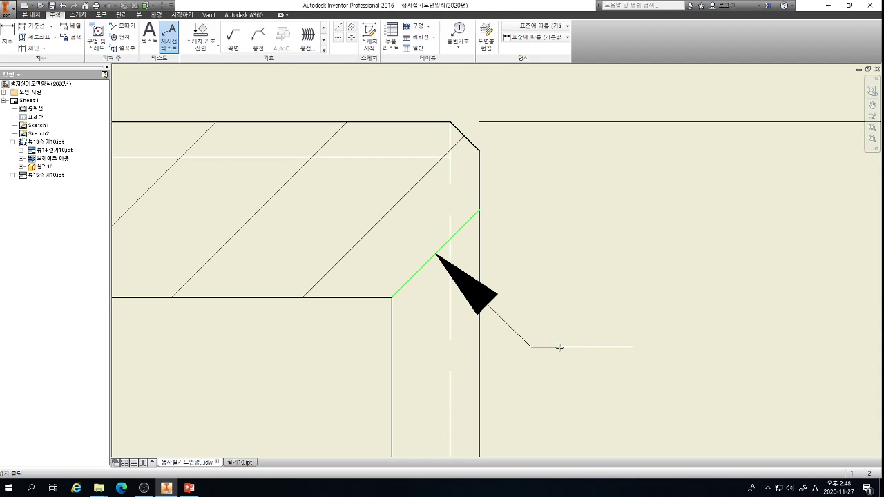
pyautogui.rightClick(559, 348)
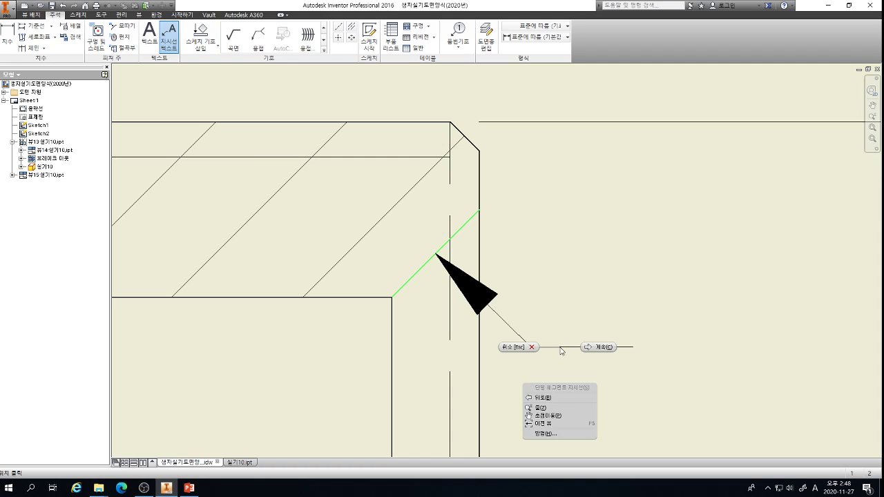
pyautogui.click(594, 347)
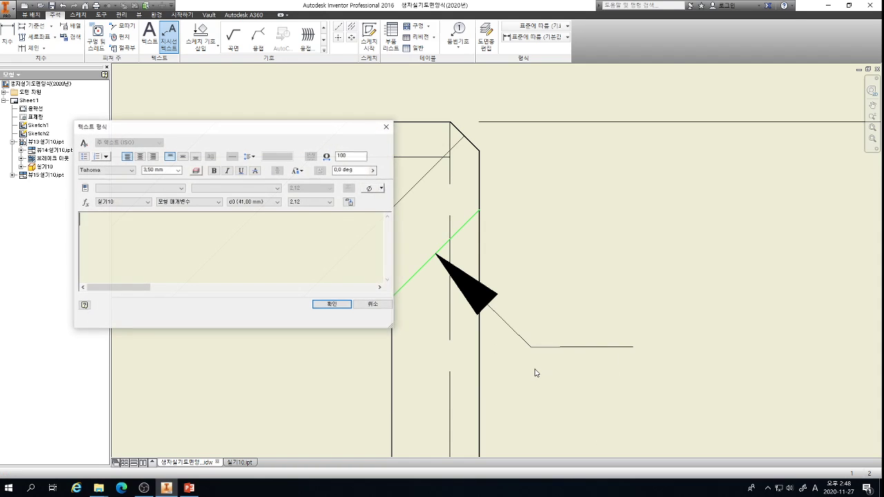
pyautogui.click(140, 156)
pyautogui.click(183, 157)
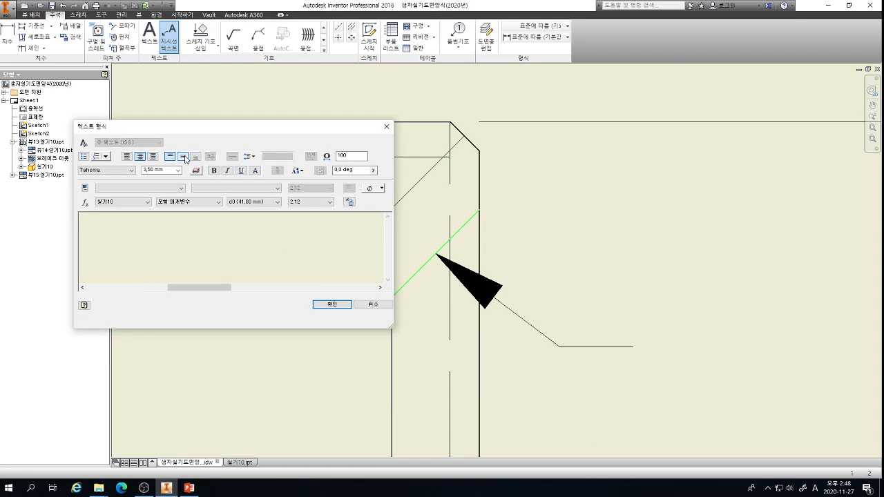
pyautogui.write('C3')
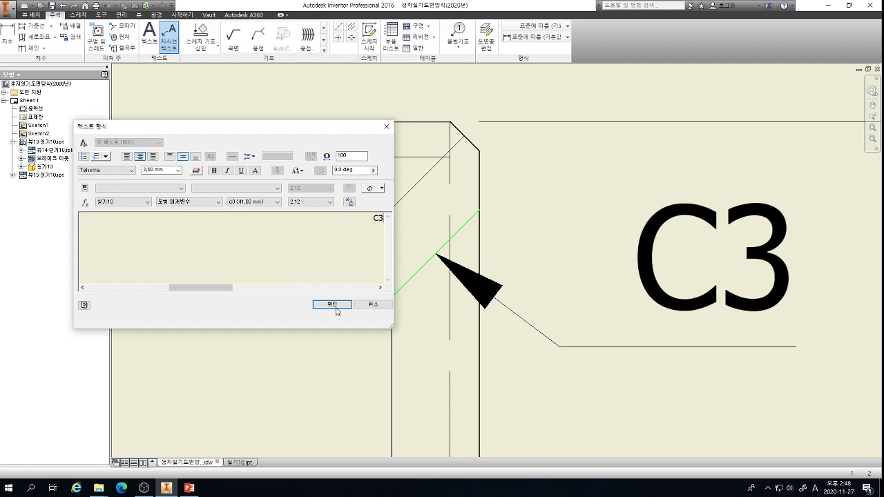
pyautogui.click(340, 305)
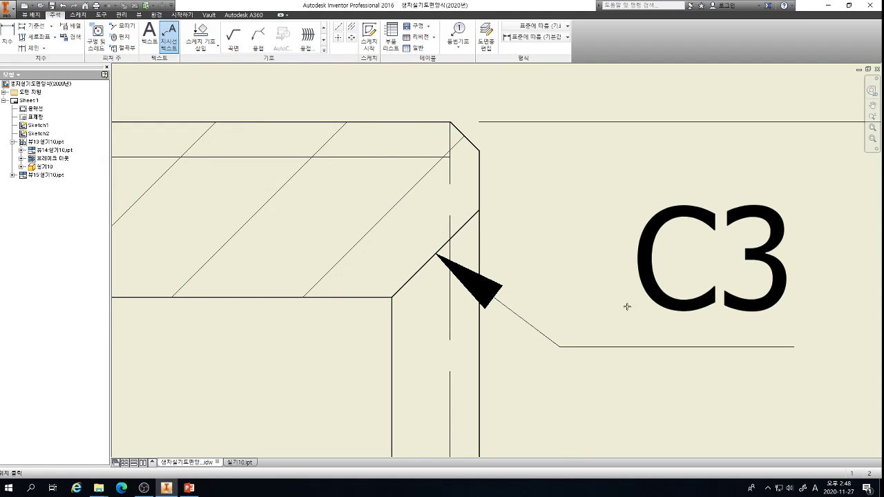
pyautogui.scroll(-5, 627, 306)
pyautogui.press('Escape')
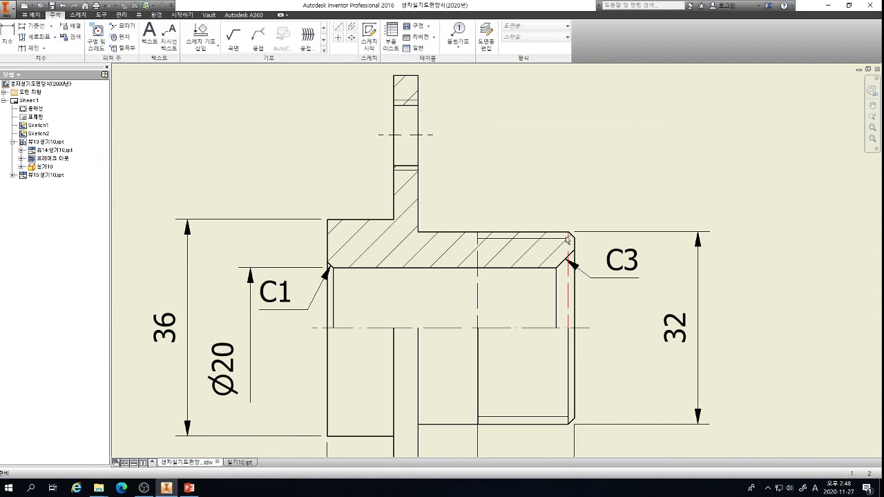
# Attach a leader note reading 2-M10 to the upper threaded flange hole in the section view, with center and middle text alignment.
pyautogui.scroll(5, 380, 227)
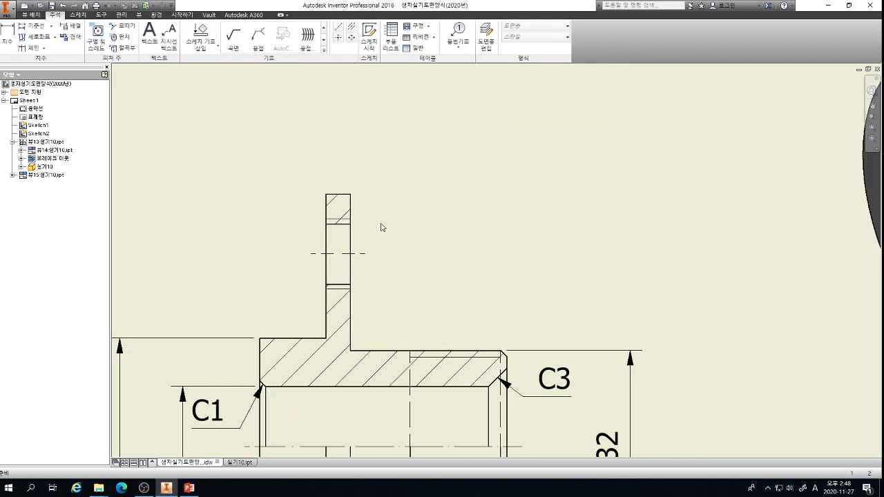
pyautogui.click(169, 36)
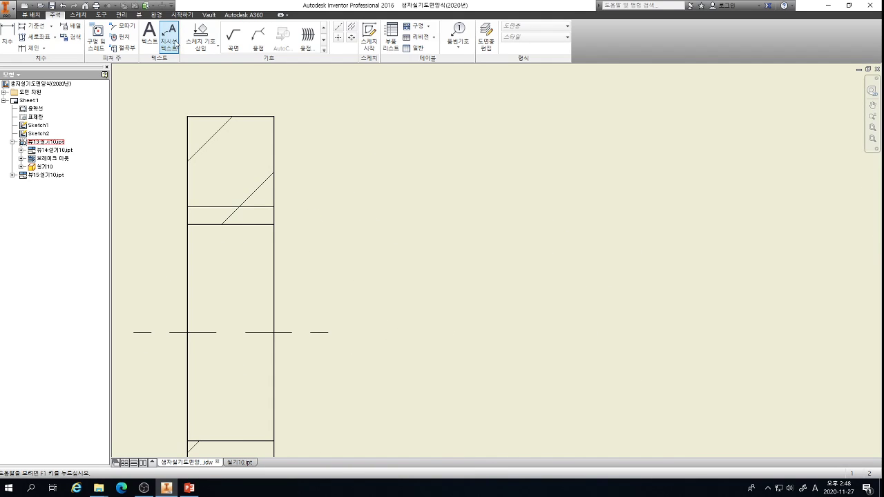
pyautogui.scroll(5, 281, 332)
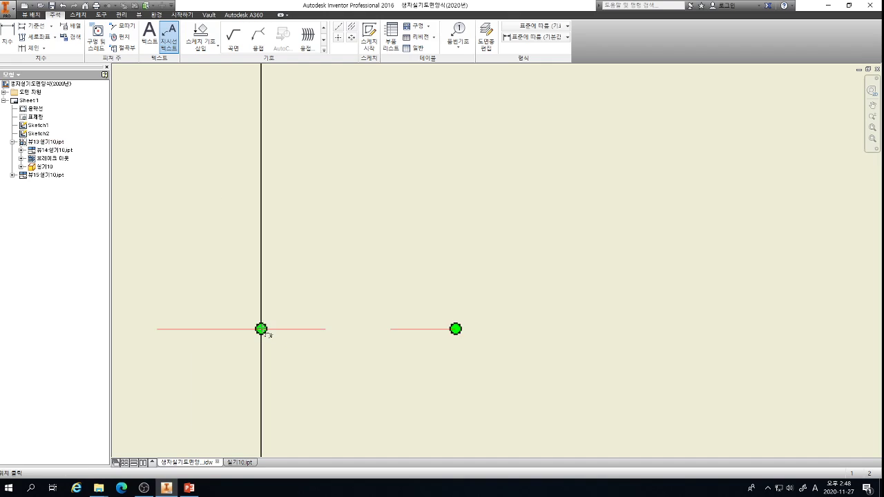
pyautogui.click(270, 334)
pyautogui.scroll(-3, 359, 207)
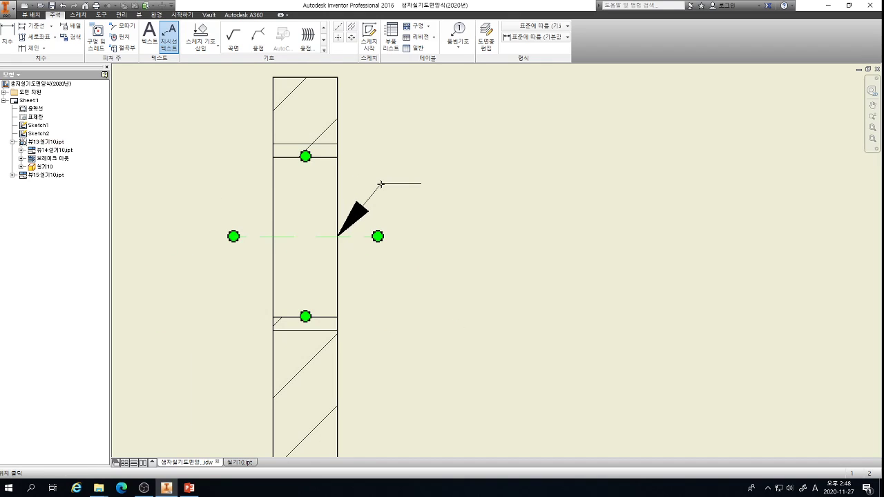
pyautogui.scroll(2, 380, 184)
pyautogui.click(380, 184)
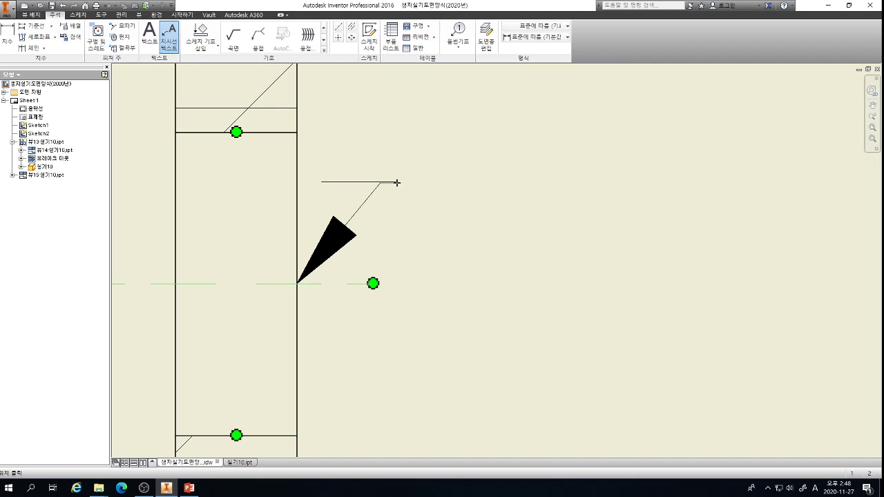
pyautogui.rightClick(432, 181)
pyautogui.click(471, 187)
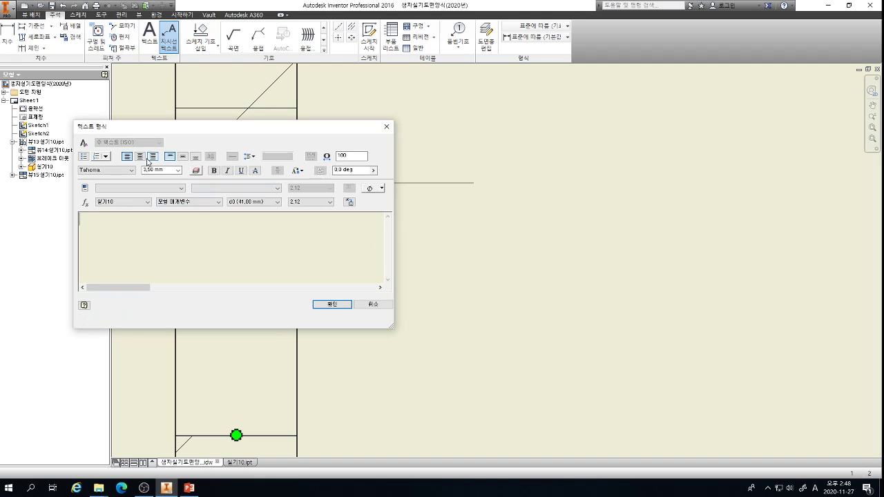
pyautogui.click(181, 156)
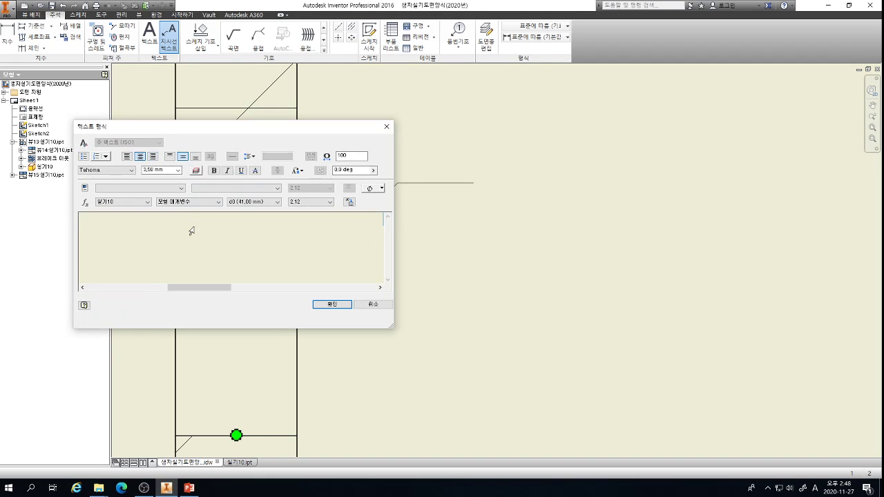
pyautogui.write('2-M')
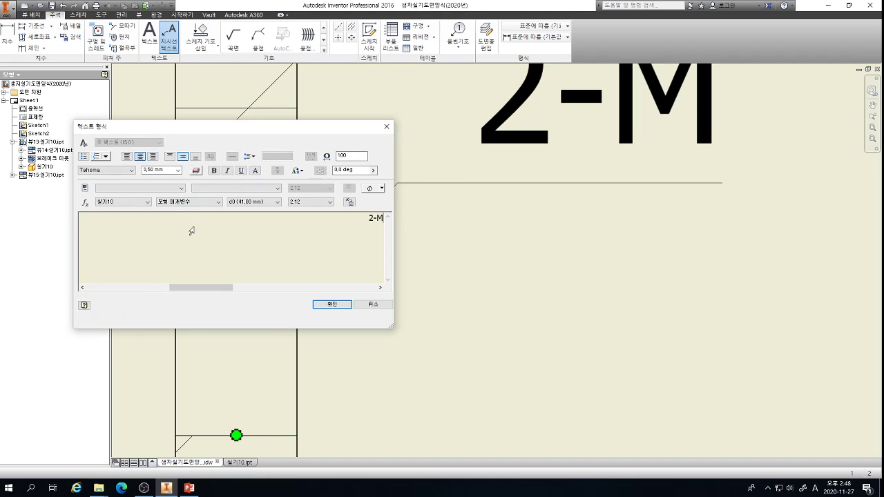
pyautogui.write('10')
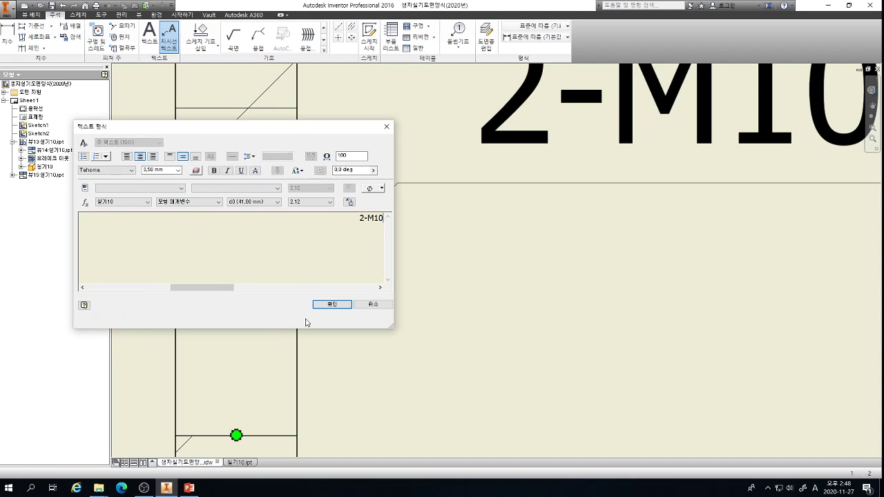
pyautogui.click(330, 304)
pyautogui.scroll(3, 363, 302)
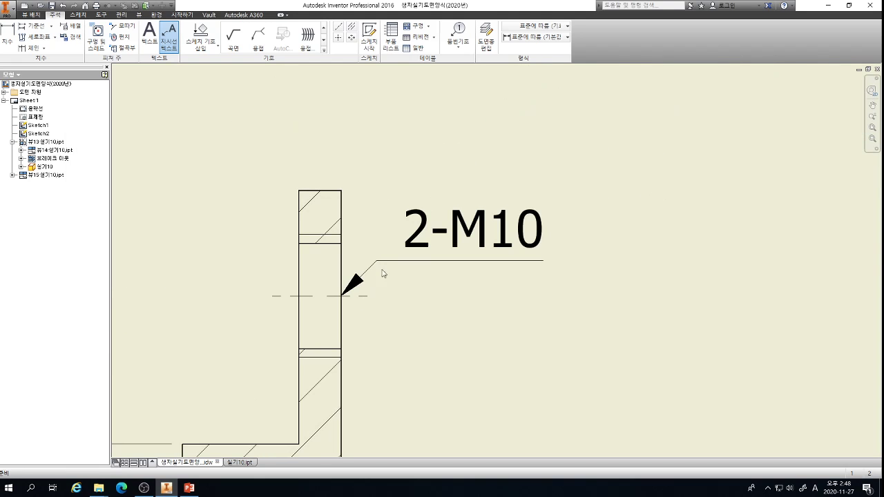
pyautogui.press('Escape')
pyautogui.scroll(3, 390, 216)
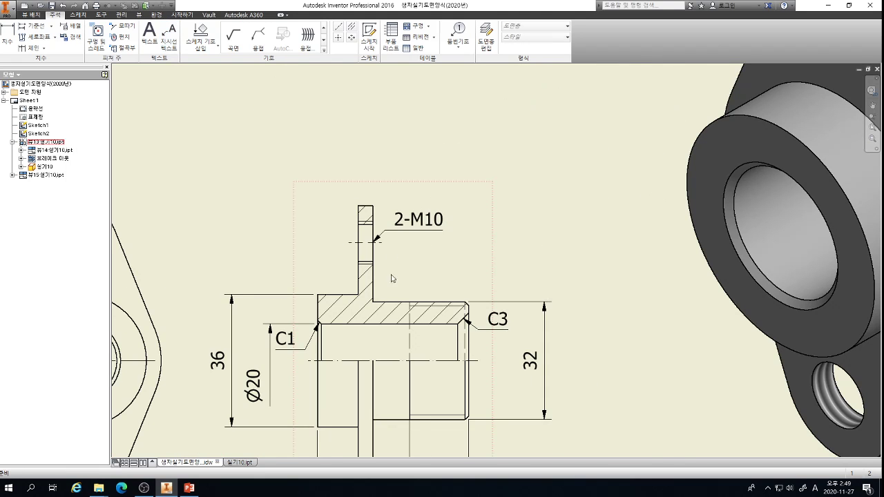
# Prefix the hub's 36 dimension with a diameter symbol and the threaded end's 32 dimension with M.
pyautogui.doubleClick(218, 363)
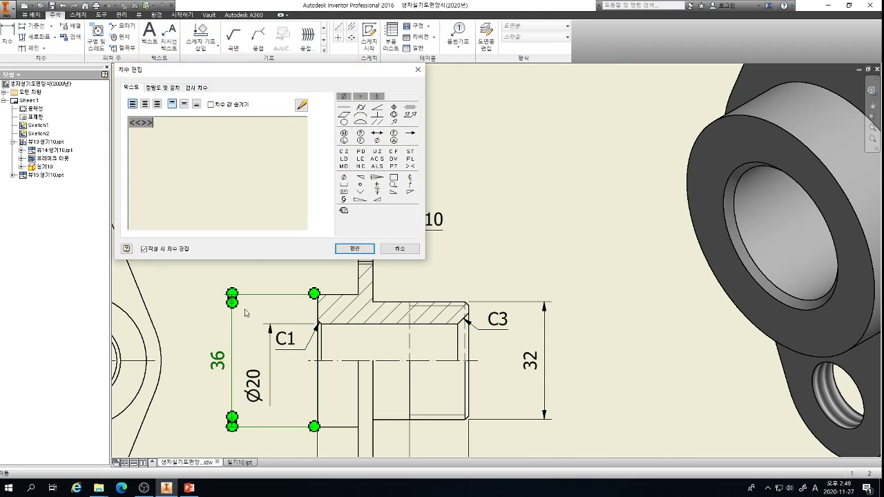
pyautogui.click(349, 181)
pyautogui.click(355, 248)
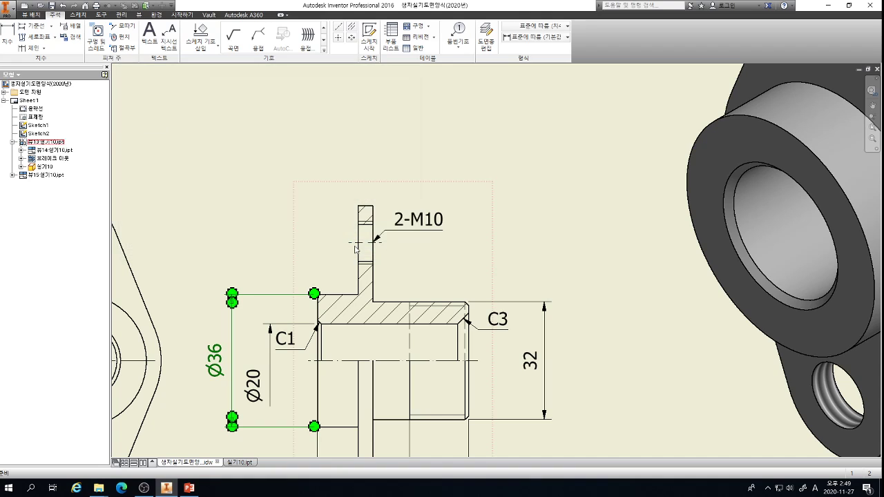
pyautogui.doubleClick(538, 364)
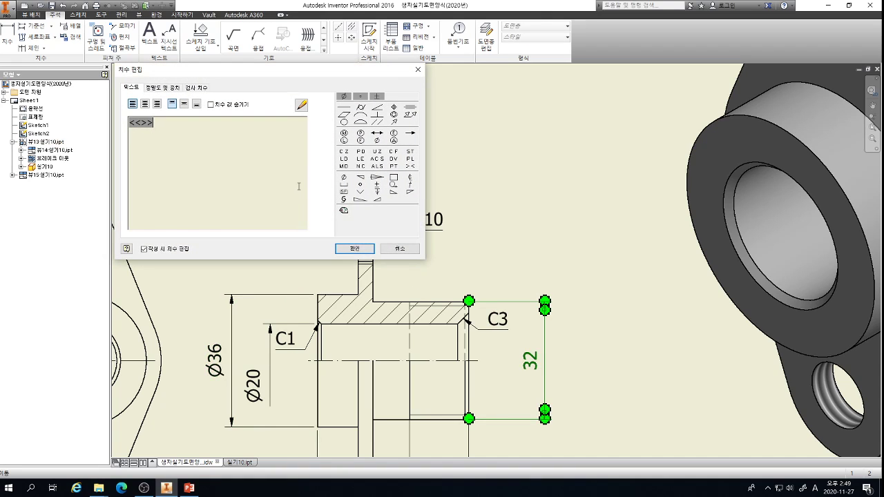
pyautogui.write('M')
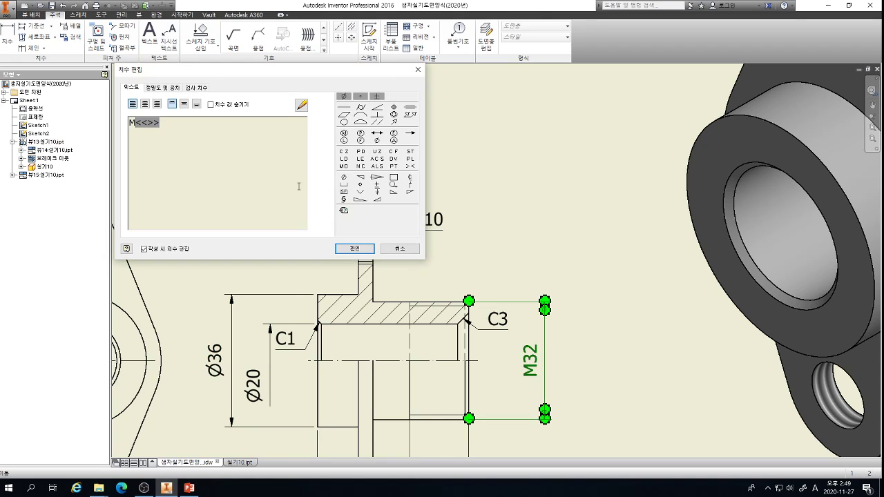
pyautogui.click(365, 250)
pyautogui.press('Escape')
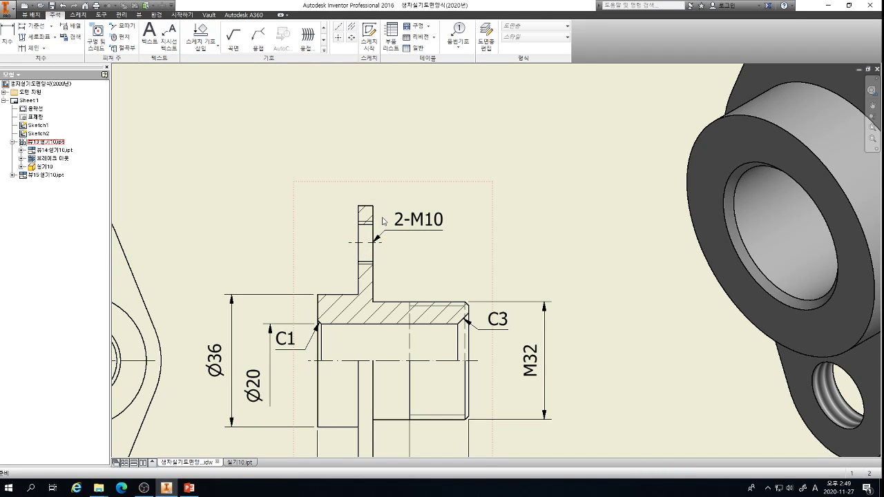
# Add a radius dimension to the flange's upper end arc in the front view, placed outside the upper right of the outline.
pyautogui.scroll(-4, 388, 211)
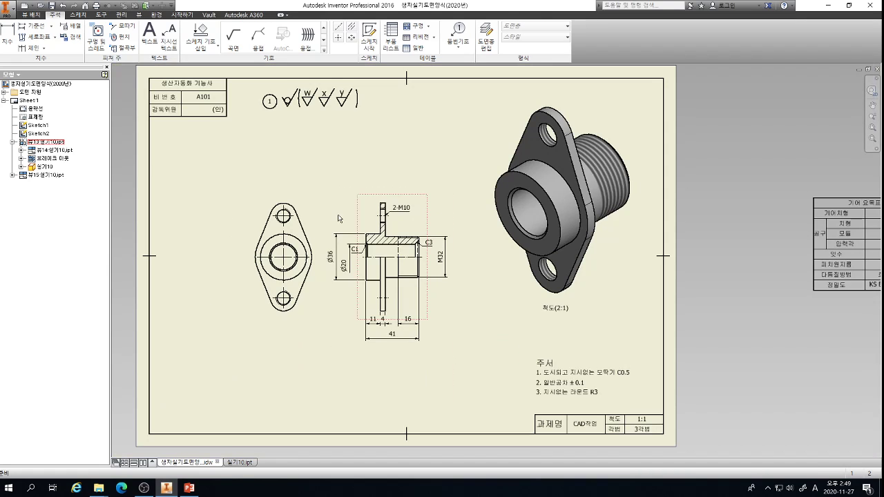
pyautogui.scroll(3, 254, 236)
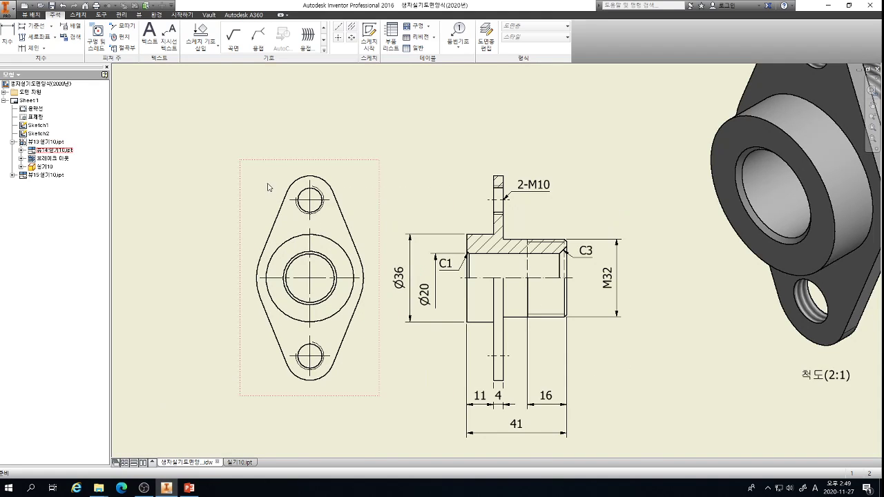
pyautogui.scroll(3, 269, 187)
pyautogui.press('d')
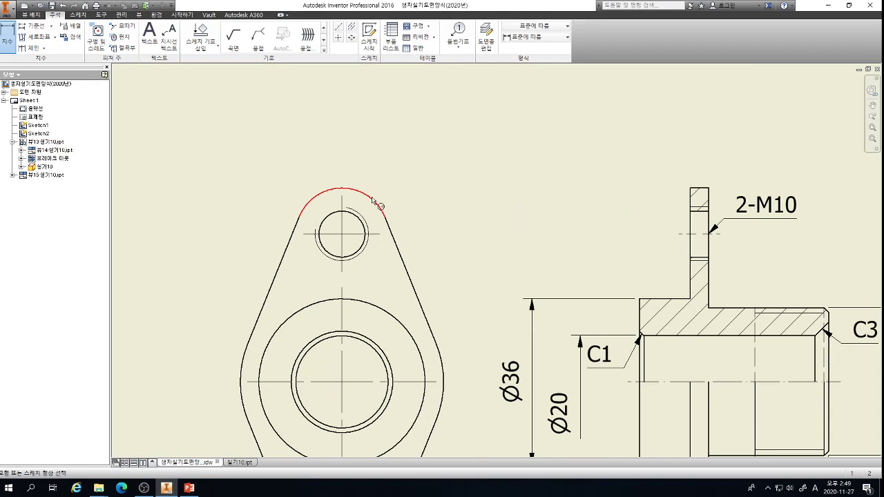
pyautogui.click(373, 200)
pyautogui.click(405, 170)
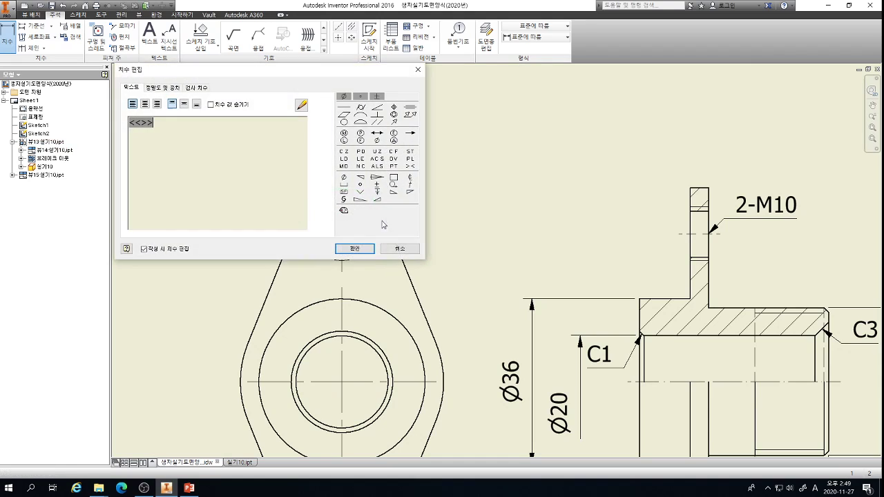
pyautogui.click(351, 246)
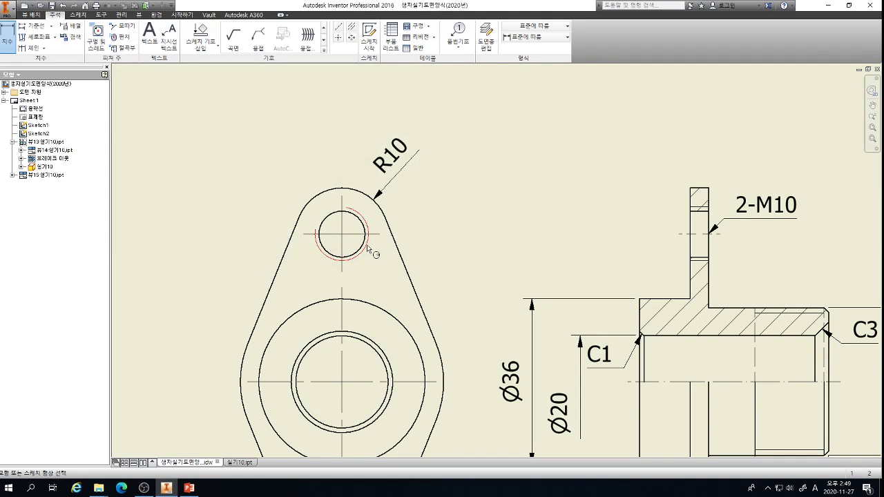
# Dimension the upper flange hole's thread arc in the front view, hiding the measured value and replacing it with the text 2-M10.
pyautogui.click(321, 255)
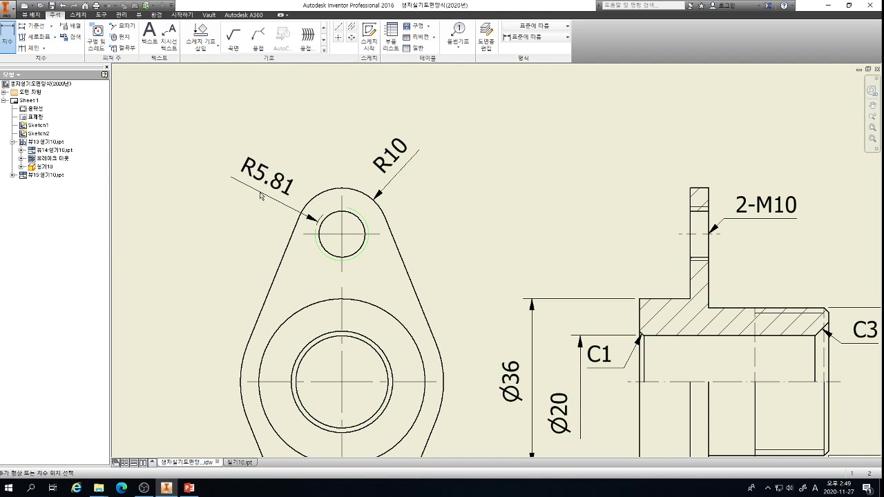
pyautogui.click(260, 197)
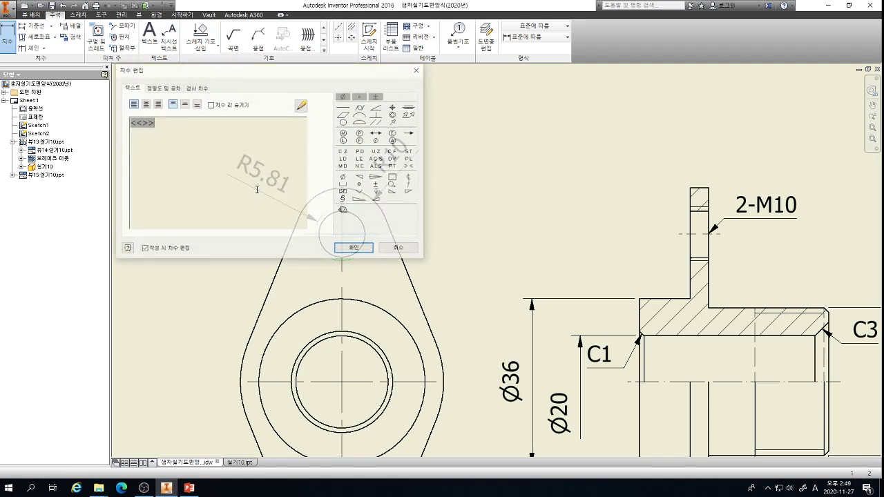
pyautogui.click(210, 104)
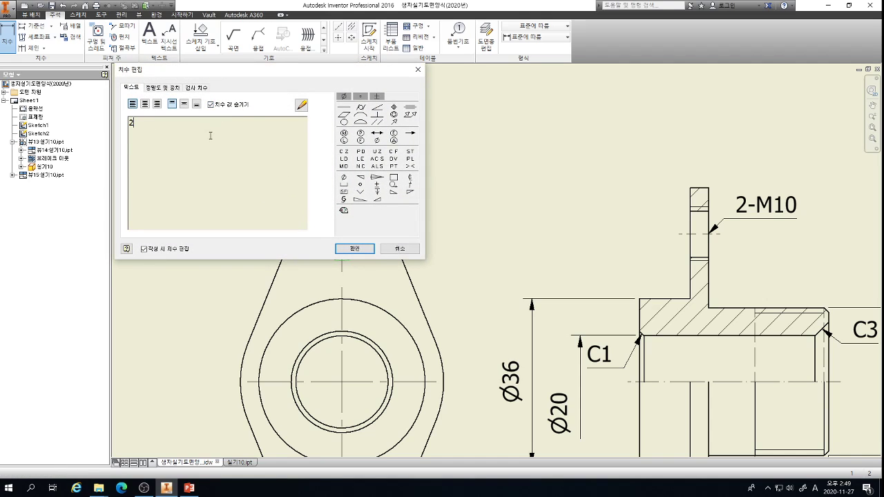
pyautogui.write('2-m')
pyautogui.press('BackSpace')
pyautogui.write('M10')
pyautogui.click(354, 249)
# Add a radius dimension to the flange's left side arc in the front view, placed outside the outline.
pyautogui.scroll(-2, 334, 258)
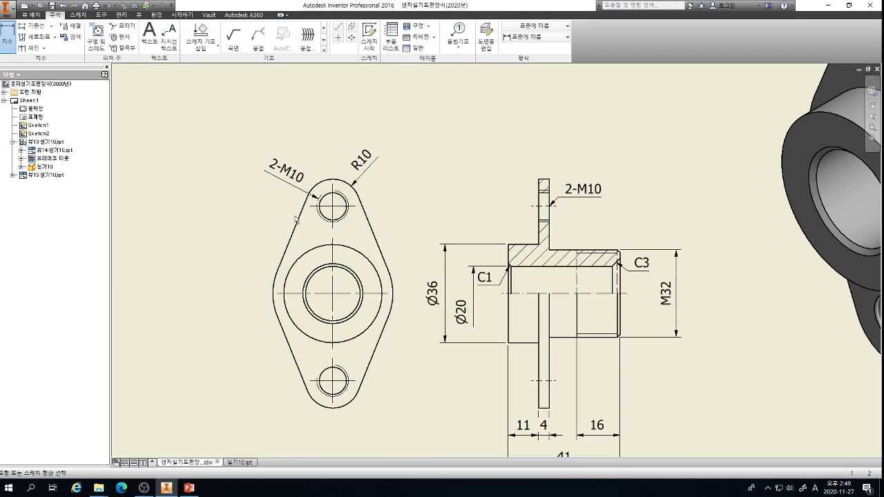
pyautogui.click(268, 317)
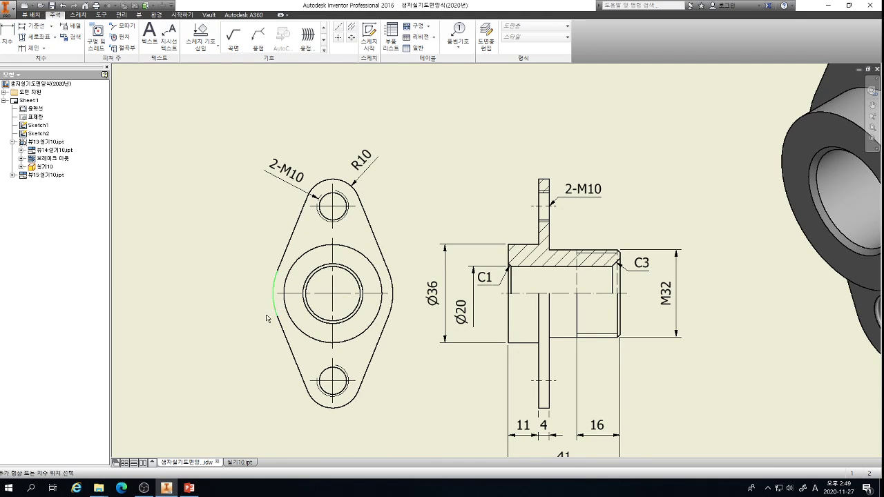
pyautogui.click(260, 325)
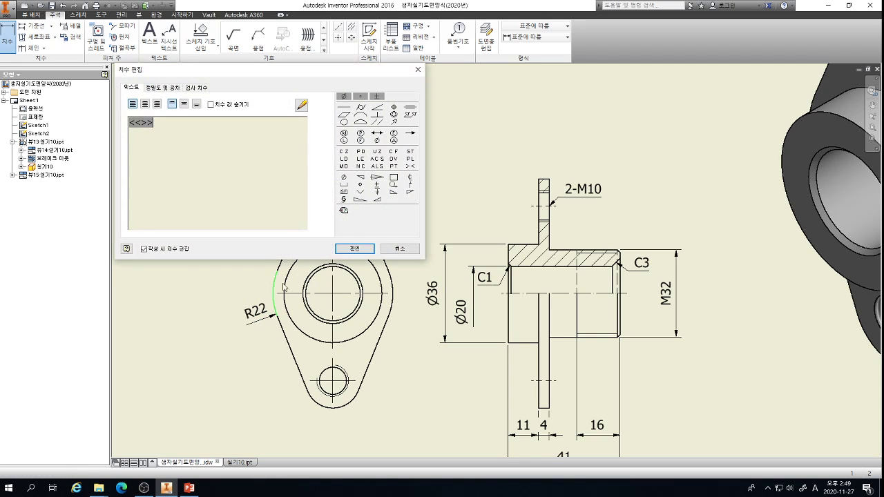
pyautogui.click(354, 250)
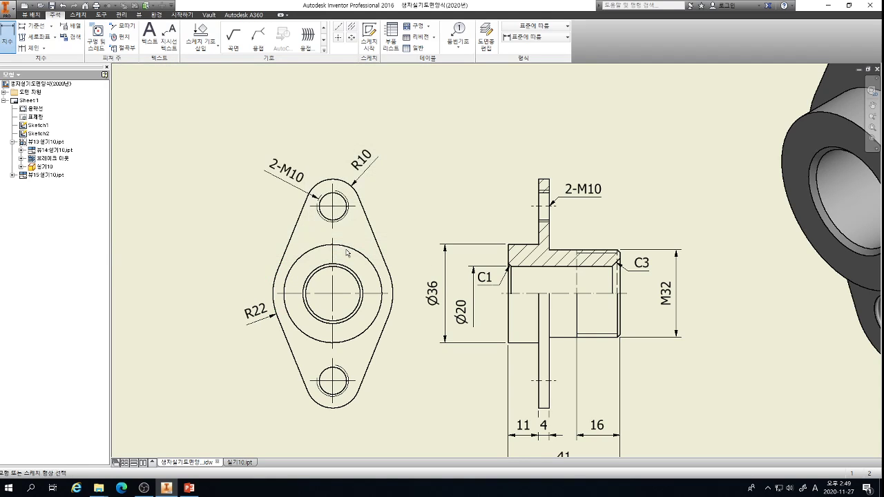
# Dimension the vertical distance between the two flange hole centers, placing it left of the front view.
pyautogui.click(334, 209)
pyautogui.click(332, 379)
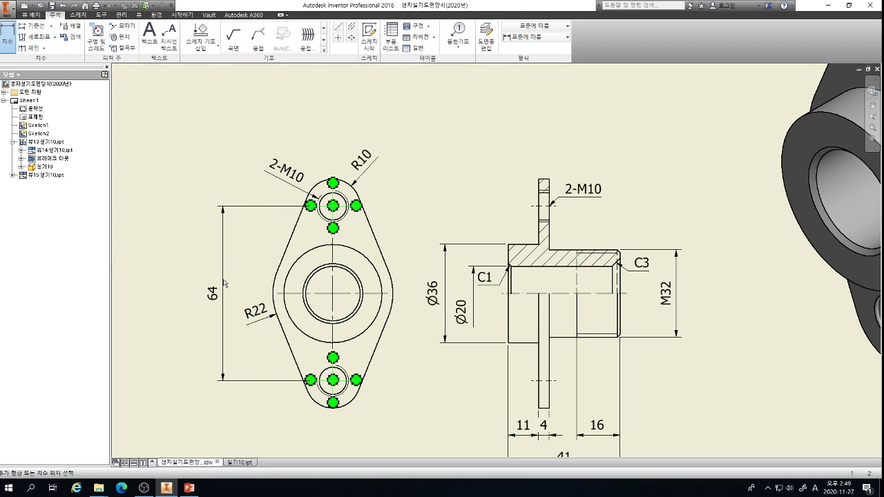
pyautogui.click(222, 287)
pyautogui.click(342, 250)
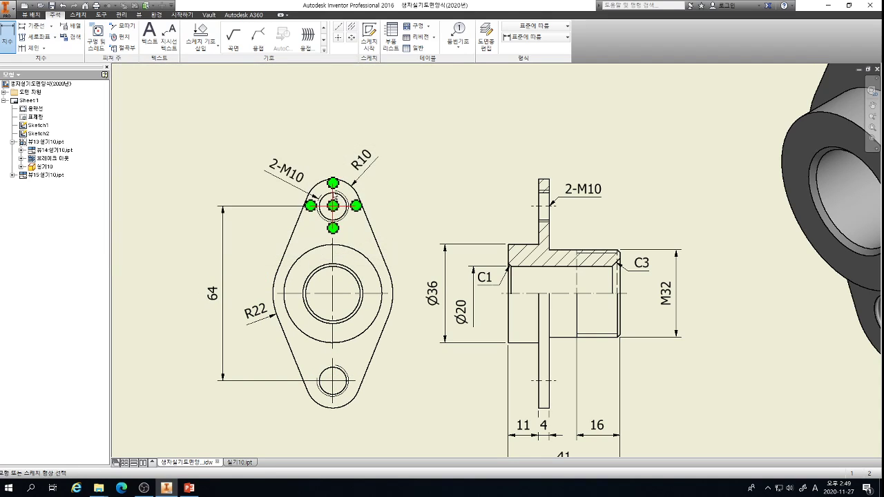
# Dimension the flange's overall height between its upper and lower end arcs, placing it outside the hole spacing dimension.
pyautogui.click(333, 179)
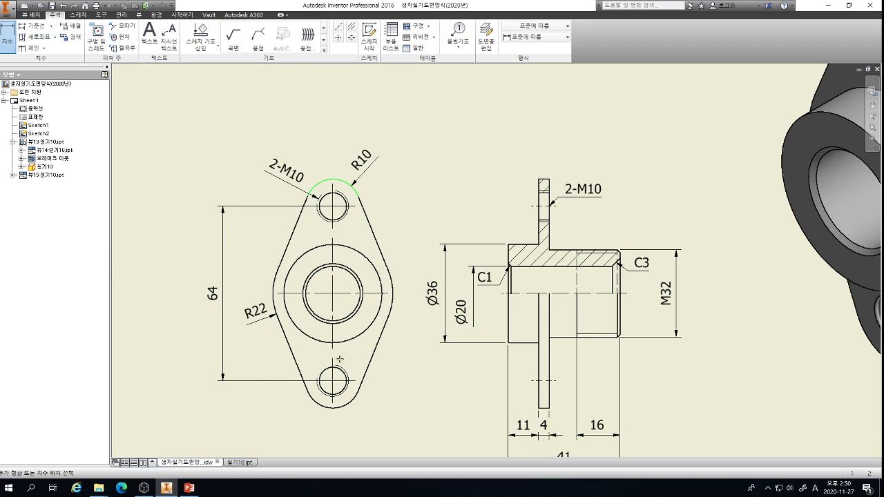
pyautogui.click(343, 408)
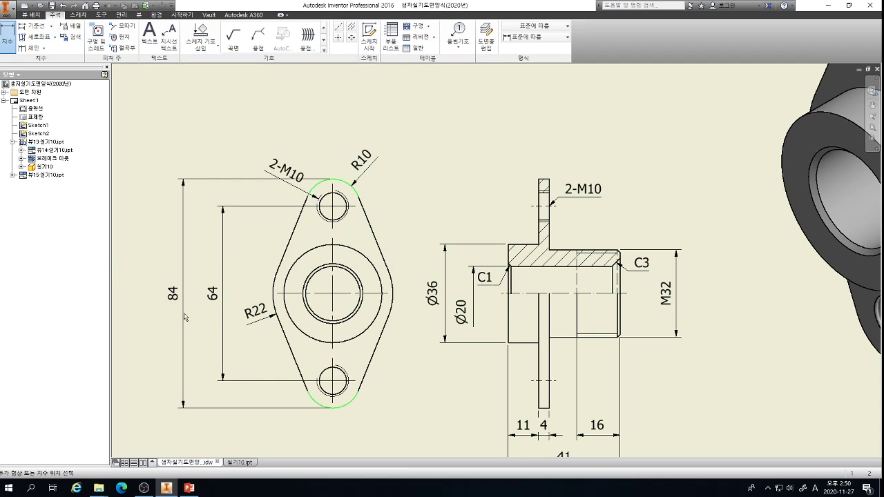
pyautogui.click(185, 323)
pyautogui.click(353, 249)
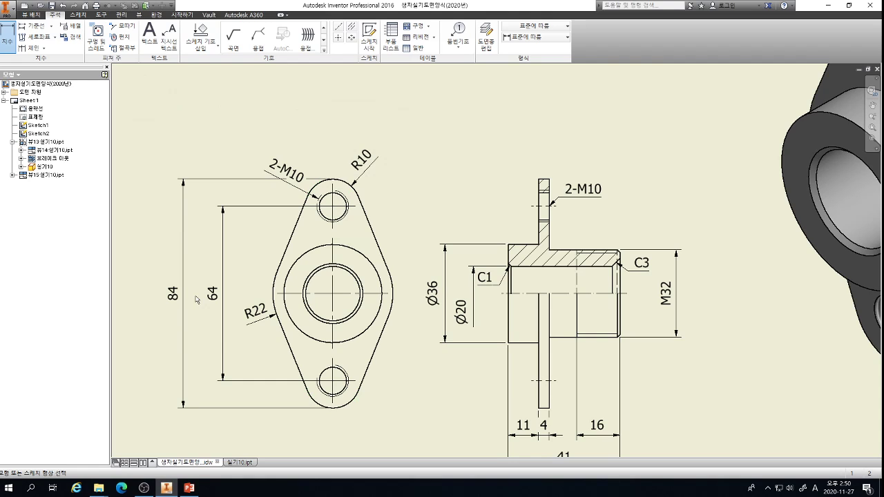
pyautogui.scroll(3, 196, 298)
pyautogui.moveTo(400, 203); pyautogui.dragTo(400, 209, button='middle')
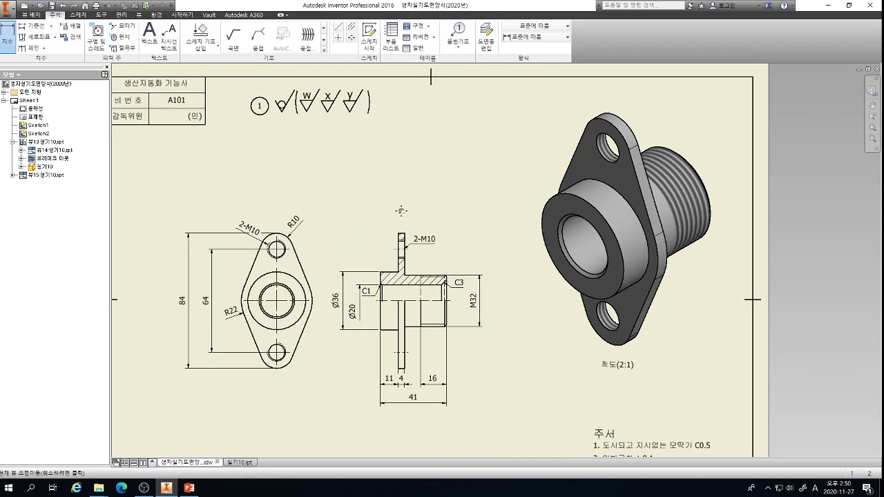
pyautogui.moveTo(512, 294)
pyautogui.mouseDown(button='middle')
pyautogui.moveTo(515, 287)
pyautogui.moveTo(519, 302)
pyautogui.mouseUp(button='middle')
pyautogui.moveTo(435, 262); pyautogui.dragTo(452, 240, button='middle')
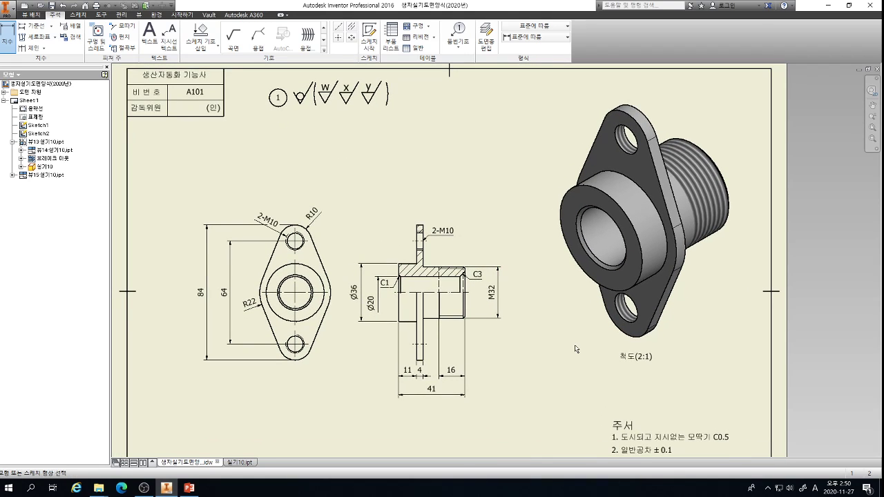
pyautogui.press('Escape')
# Set the text height of the 척도(2:1) scale note below the isometric view to 5.00 mm.
pyautogui.click(636, 356)
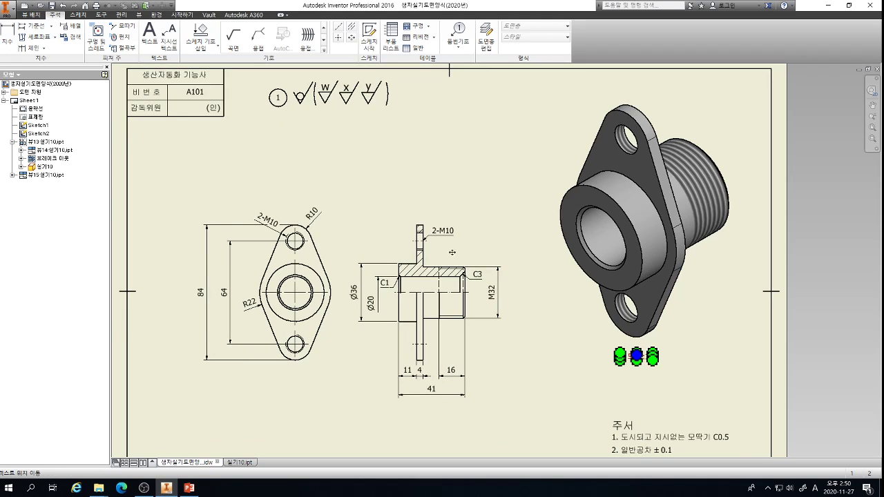
pyautogui.hotkey('ctrl', 'a')
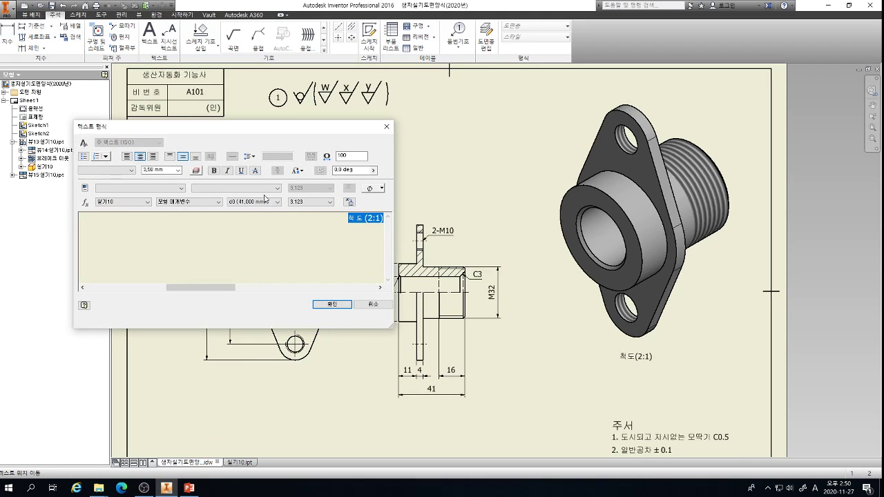
pyautogui.click(177, 170)
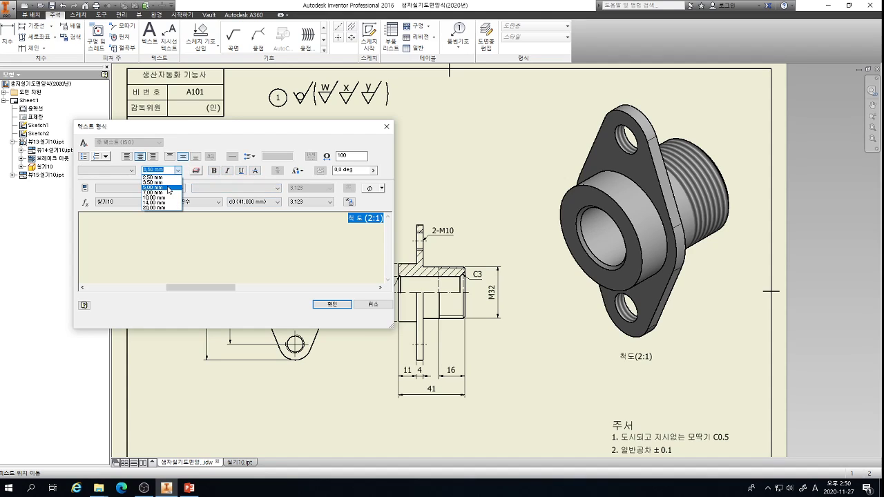
pyautogui.click(169, 187)
pyautogui.click(331, 305)
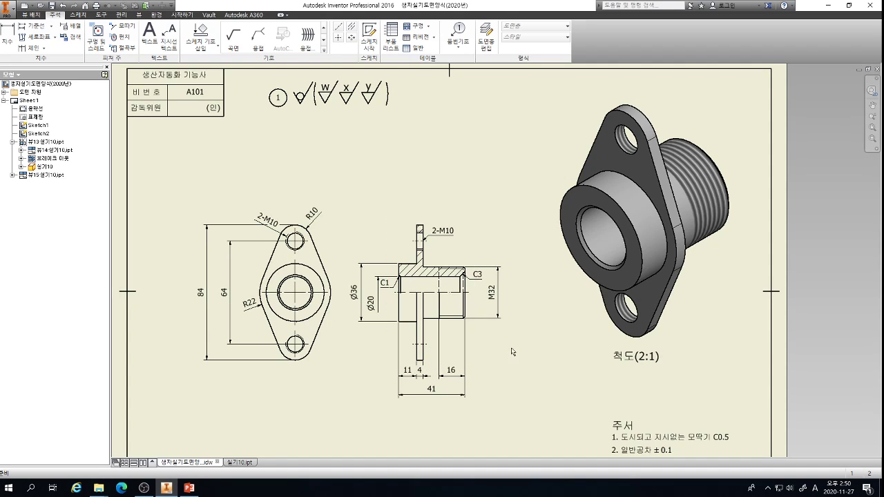
# Switch to PowerPoint and compare the finished dimensions with the reference drawing slide.
pyautogui.click(188, 488)
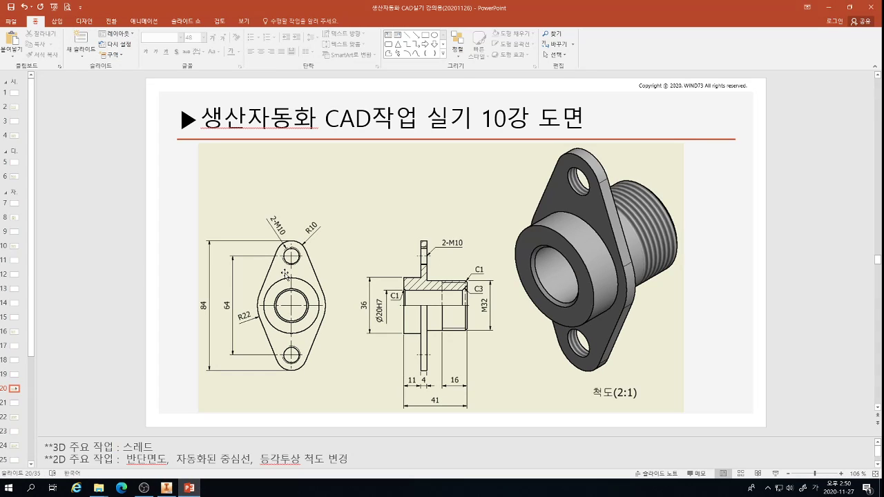